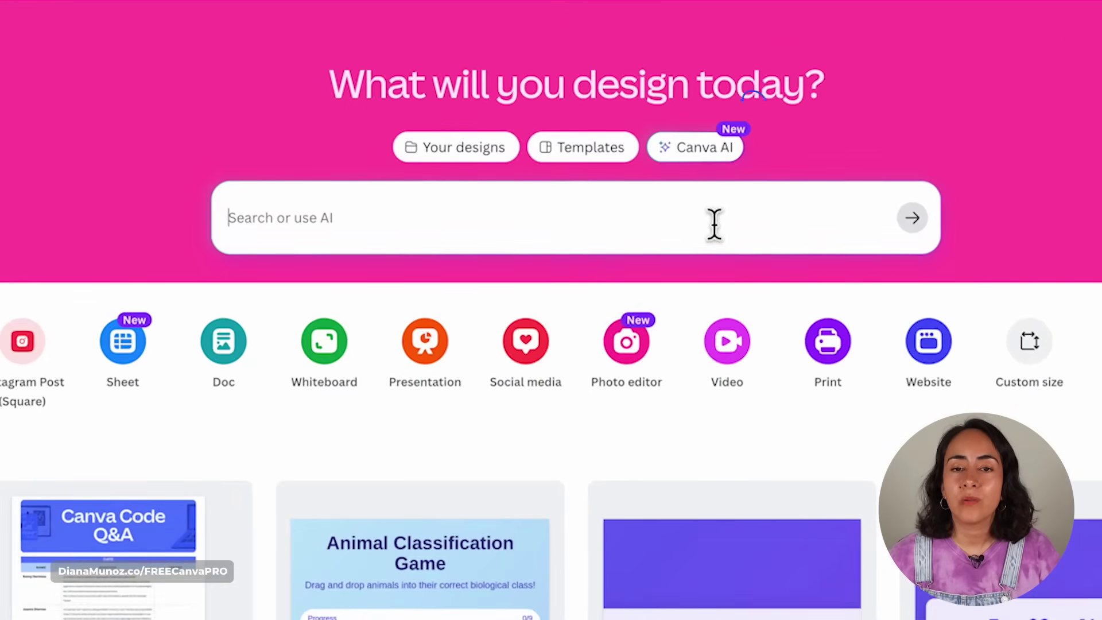
# Open Canva AI and choose the Code for me mode.
pyautogui.click(698, 151)
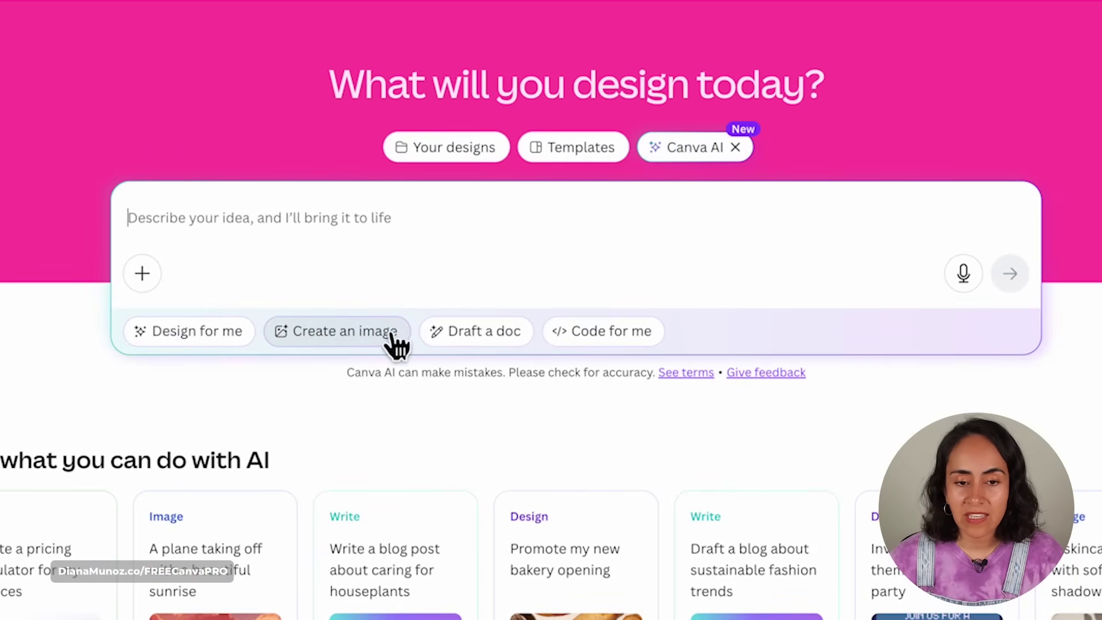
pyautogui.click(602, 338)
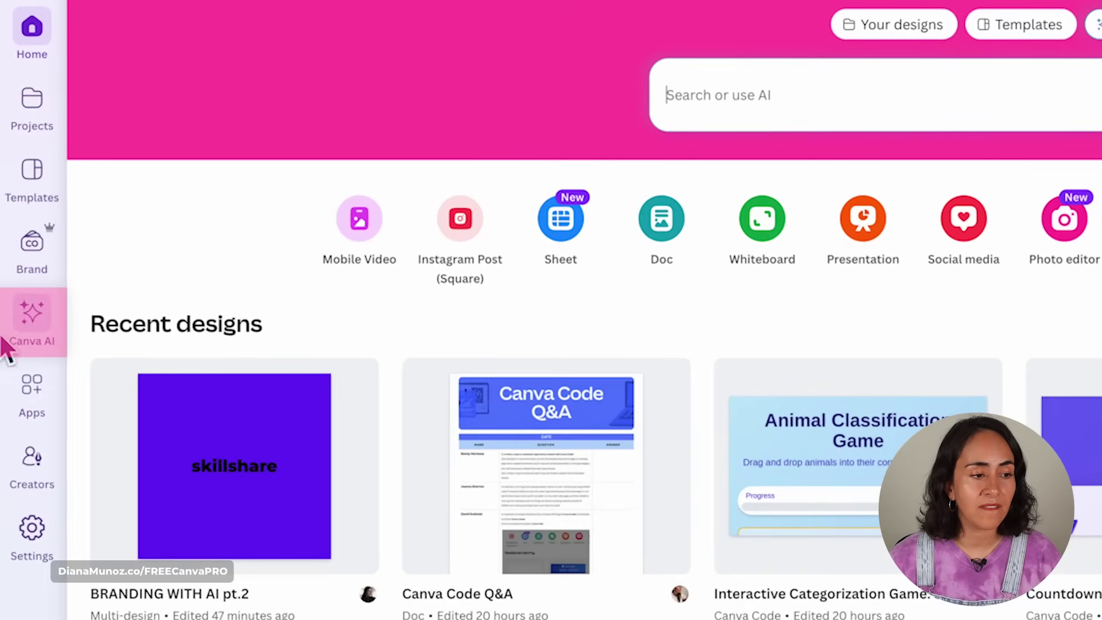
pyautogui.click(33, 317)
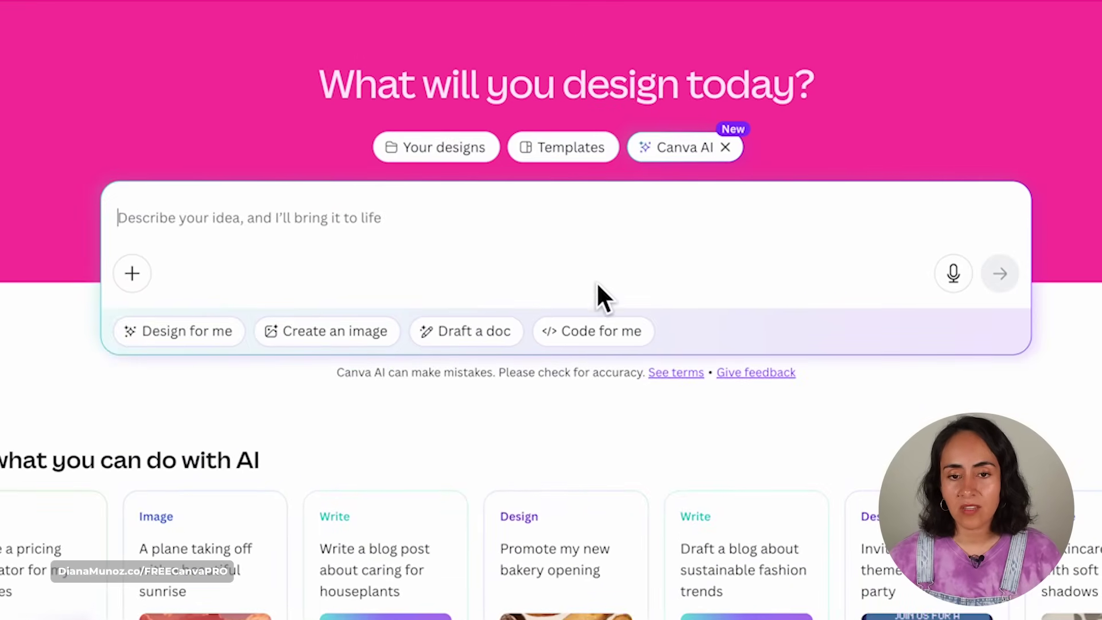
pyautogui.click(594, 339)
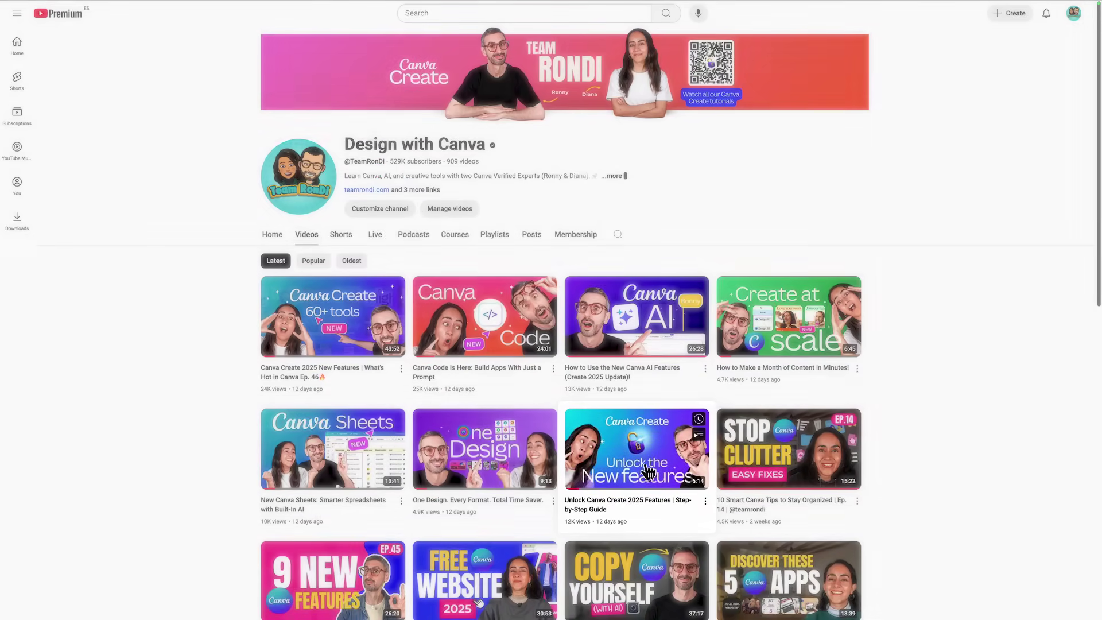
pyautogui.moveTo(583, 520)
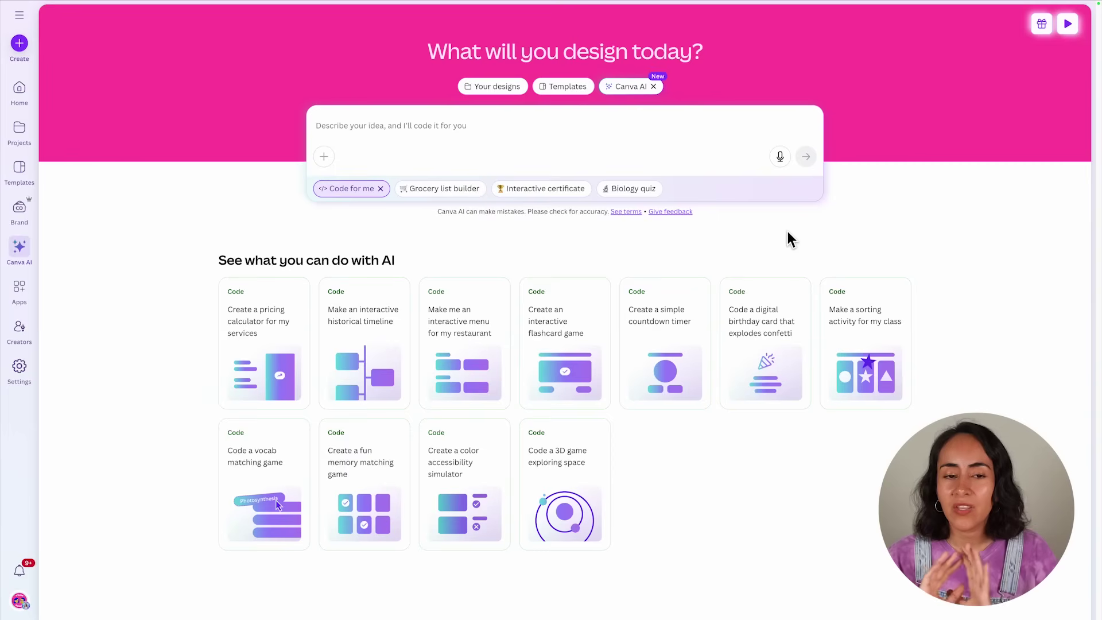
# Load the pricing calculator example prompt and delete its closing paragraph about striking visuals and mobile responsiveness.
pyautogui.click(369, 123)
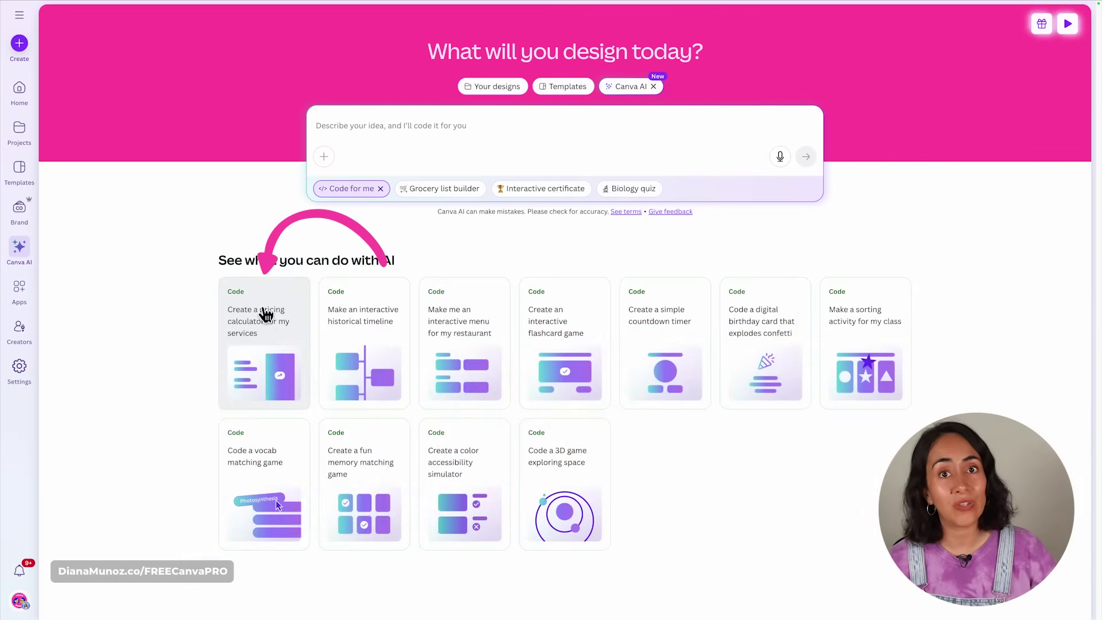
pyautogui.click(267, 316)
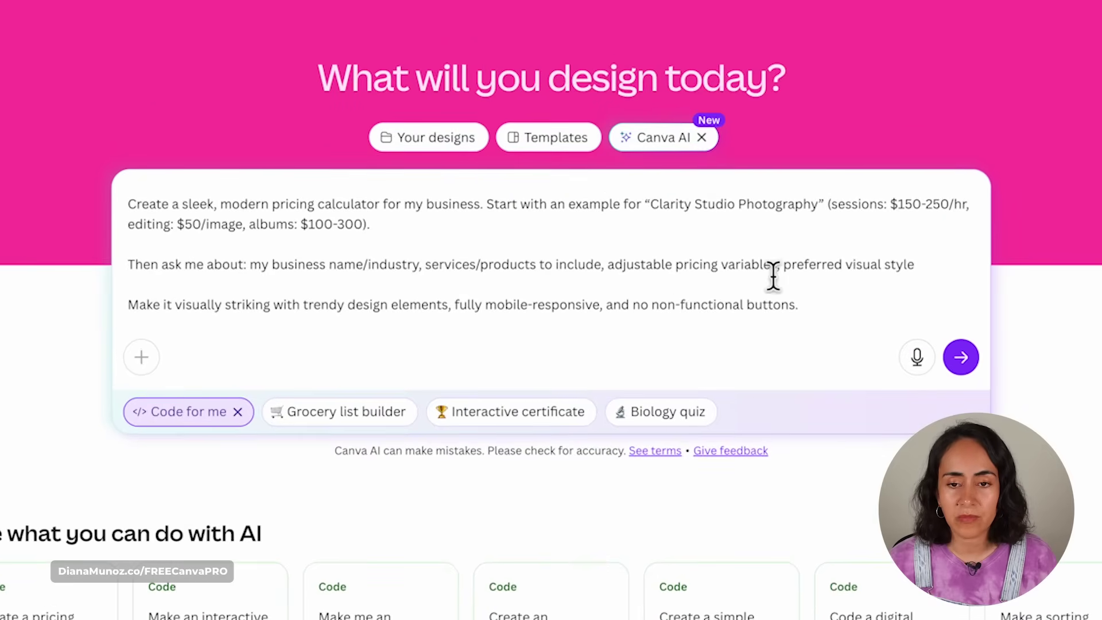
pyautogui.tripleClick(809, 300)
pyautogui.press('BackSpace')
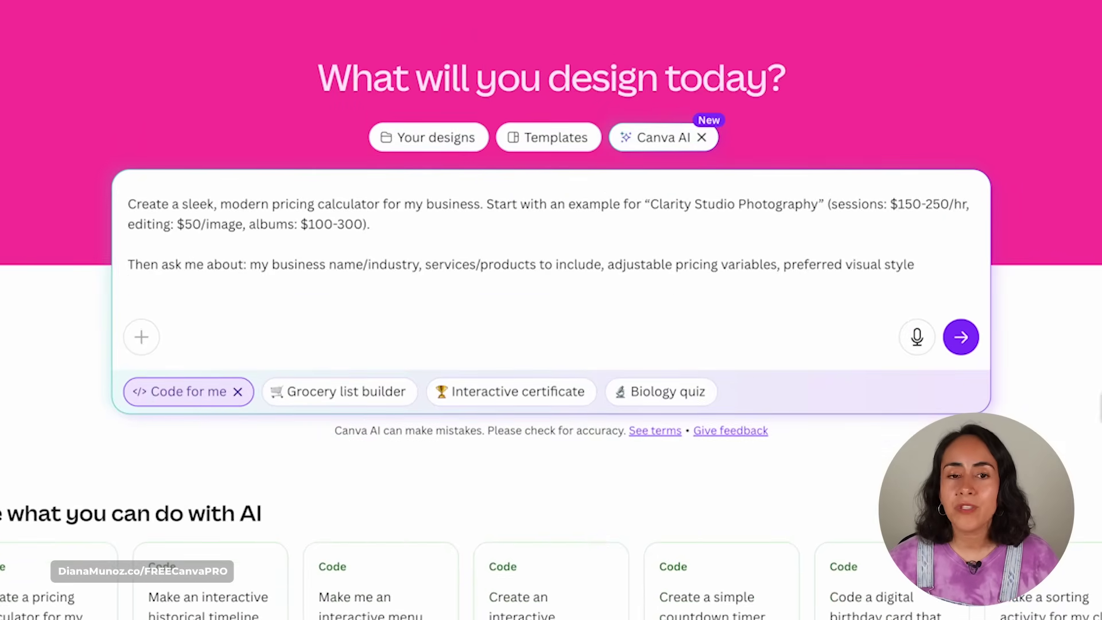
# Clear the remaining pricing calculator text from the prompt.
pyautogui.moveTo(156, 205); pyautogui.dragTo(177, 265)
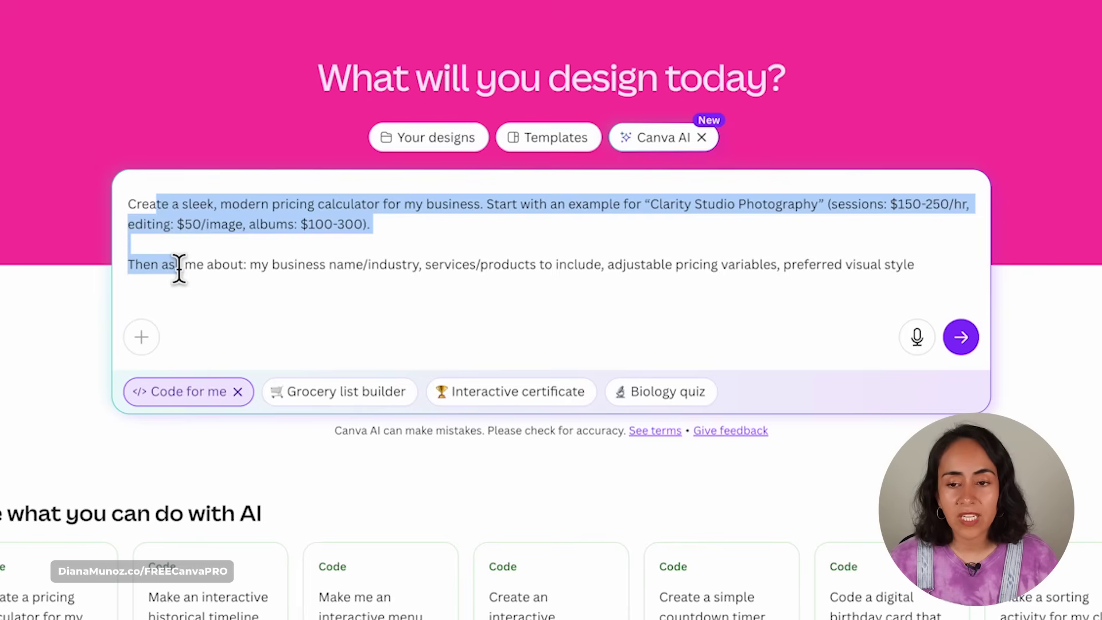
pyautogui.click(339, 287)
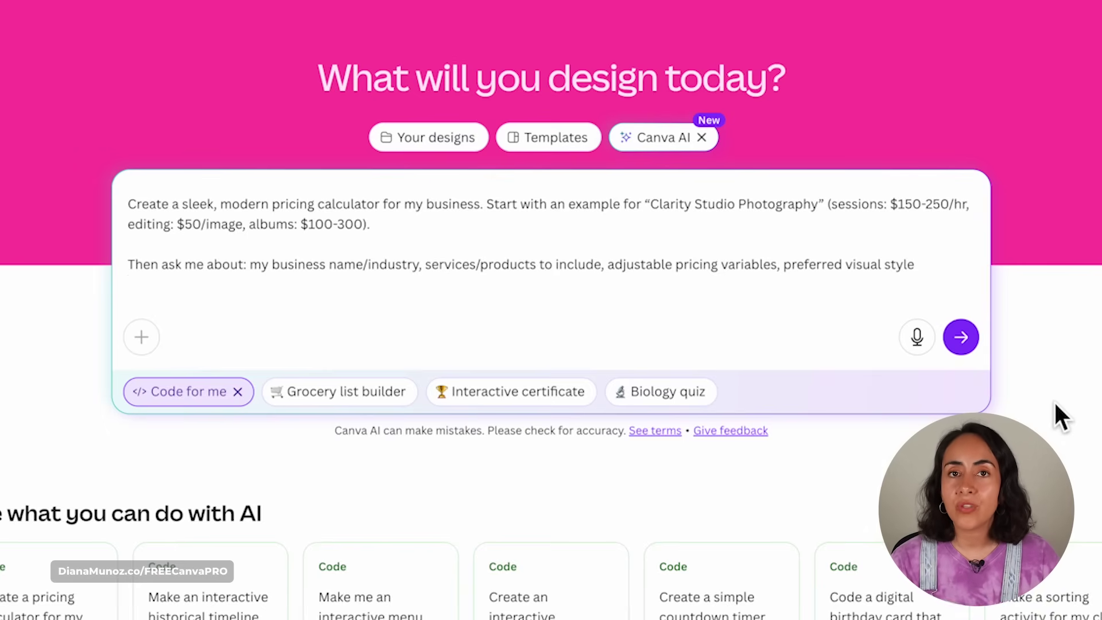
pyautogui.moveTo(189, 288); pyautogui.dragTo(126, 211)
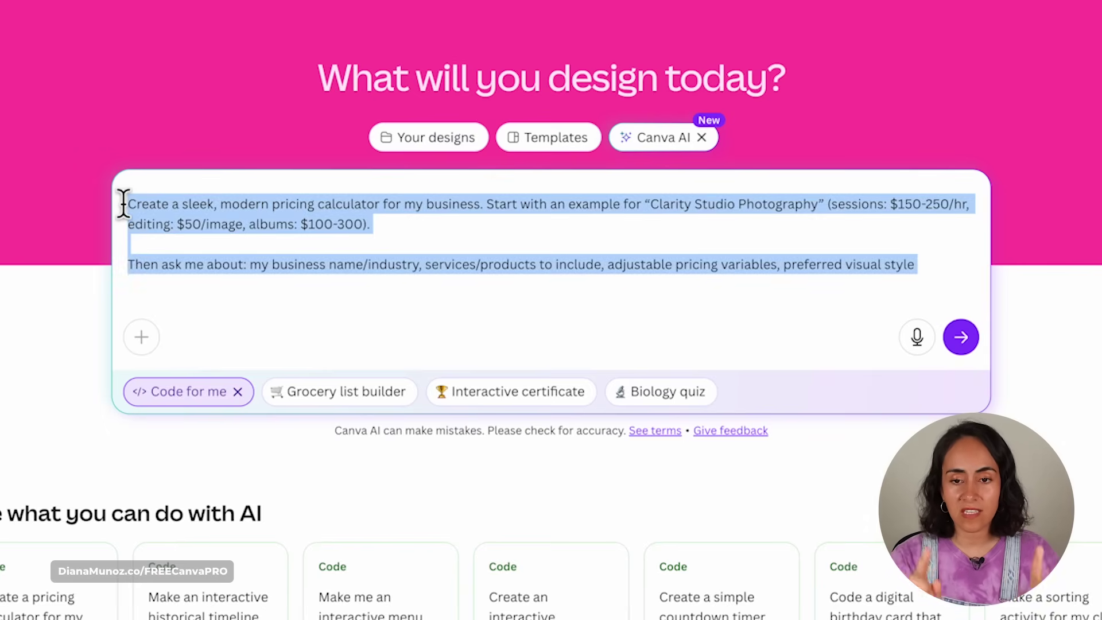
pyautogui.press('BackSpace')
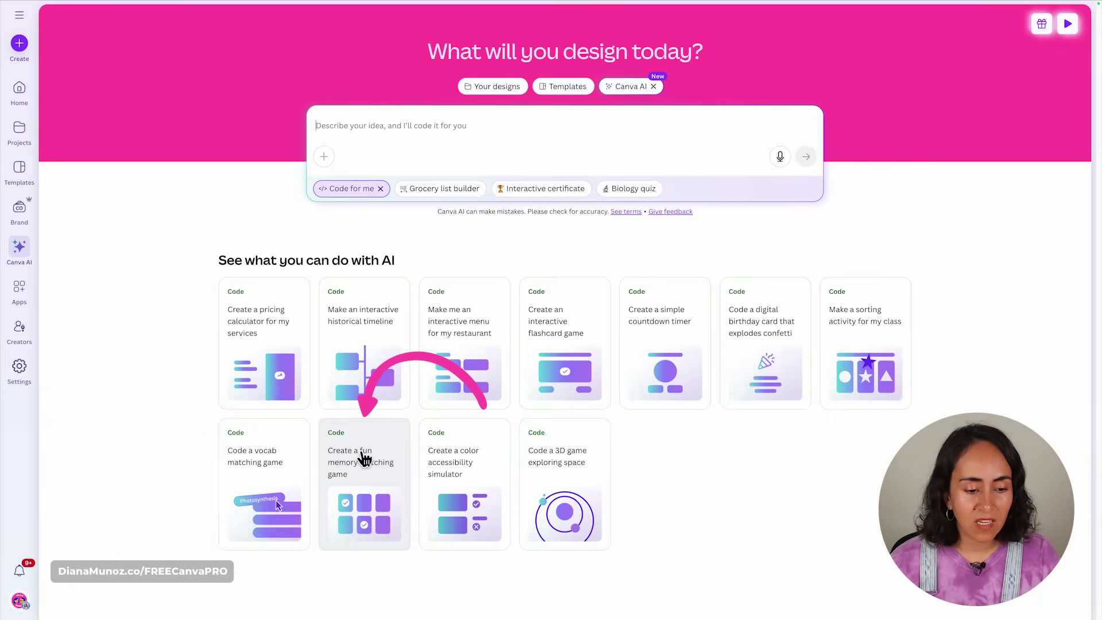
# Load the memory matching game example prompt and replace its follow-up paragraph with "Use this color #b3fe18 as the background color.".
pyautogui.click(362, 442)
pyautogui.click(370, 156)
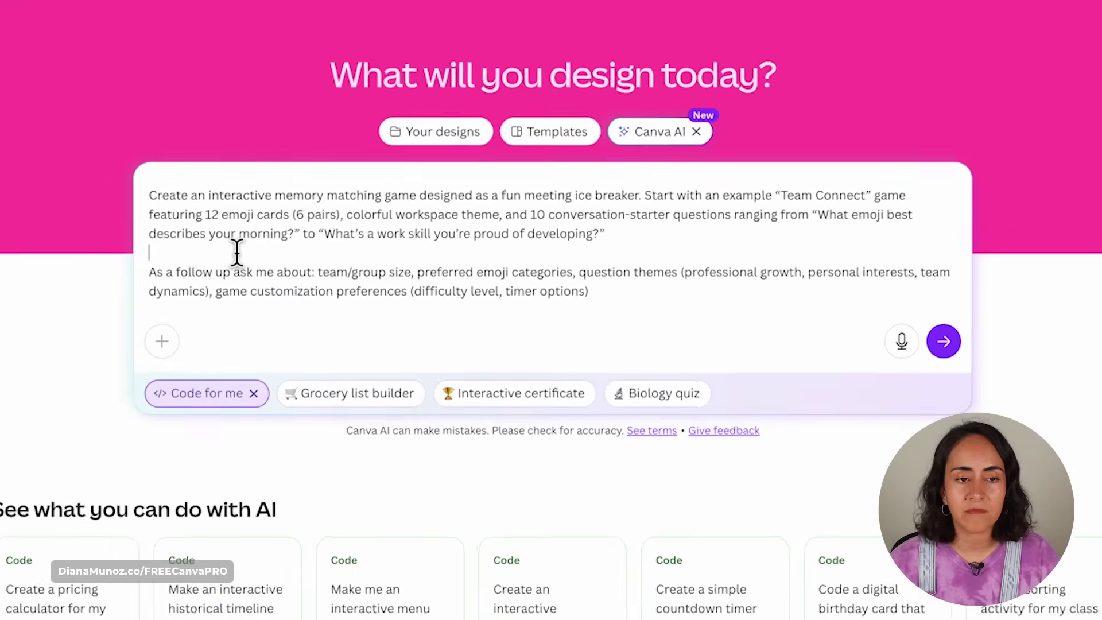
pyautogui.moveTo(236, 251); pyautogui.dragTo(604, 297)
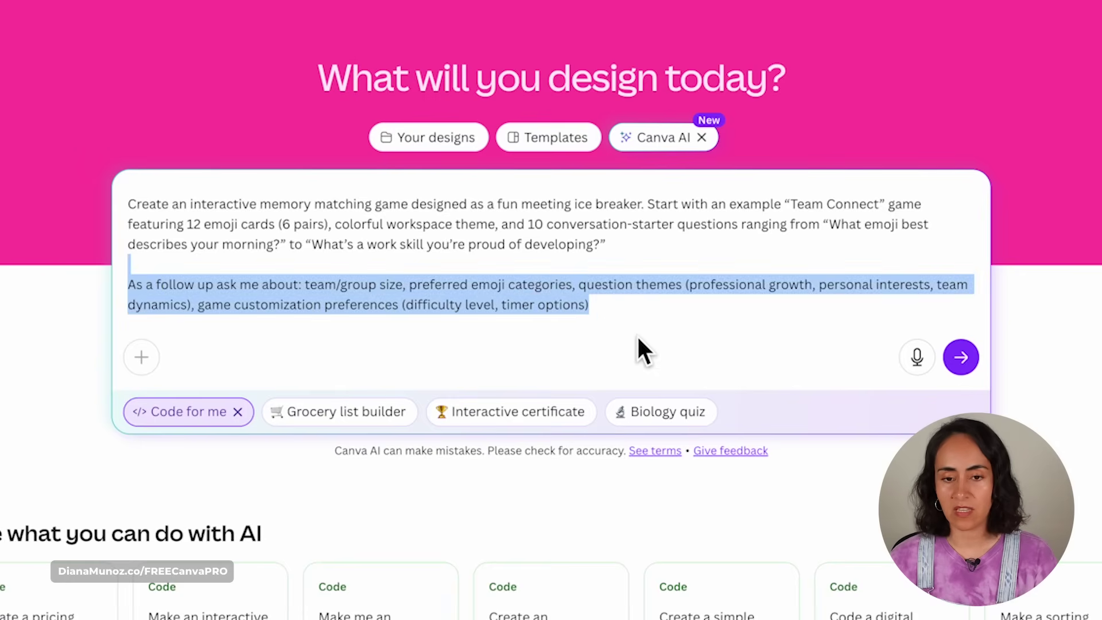
pyautogui.press('BackSpace')
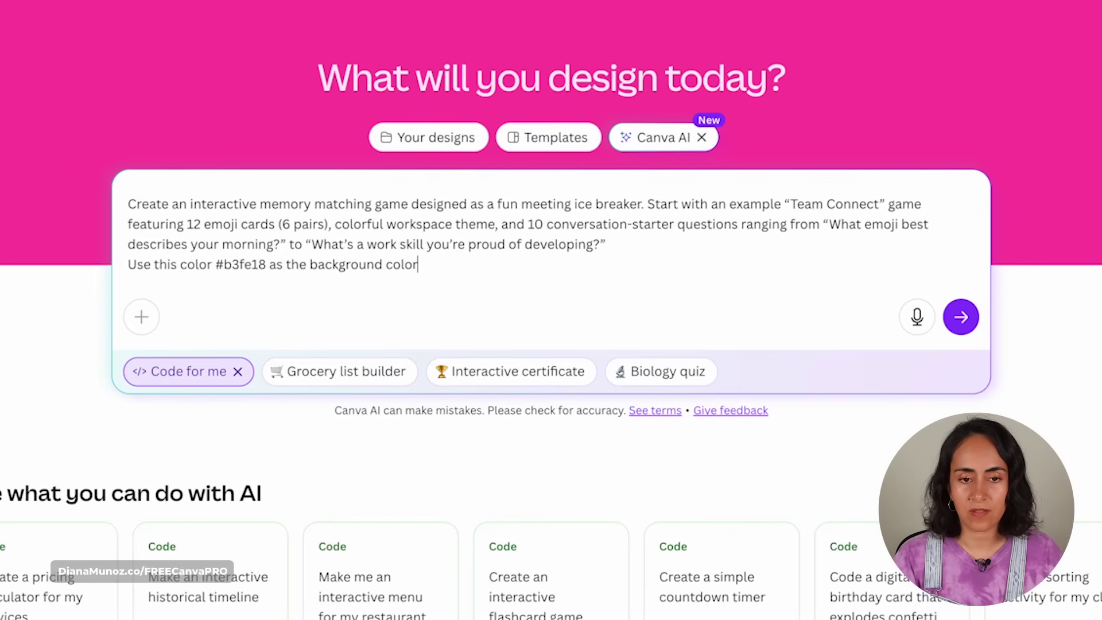
# Check the #b3fe18 color code in the prompt and submit it to generate the memory matching game.
pyautogui.moveTo(269, 266); pyautogui.dragTo(227, 268)
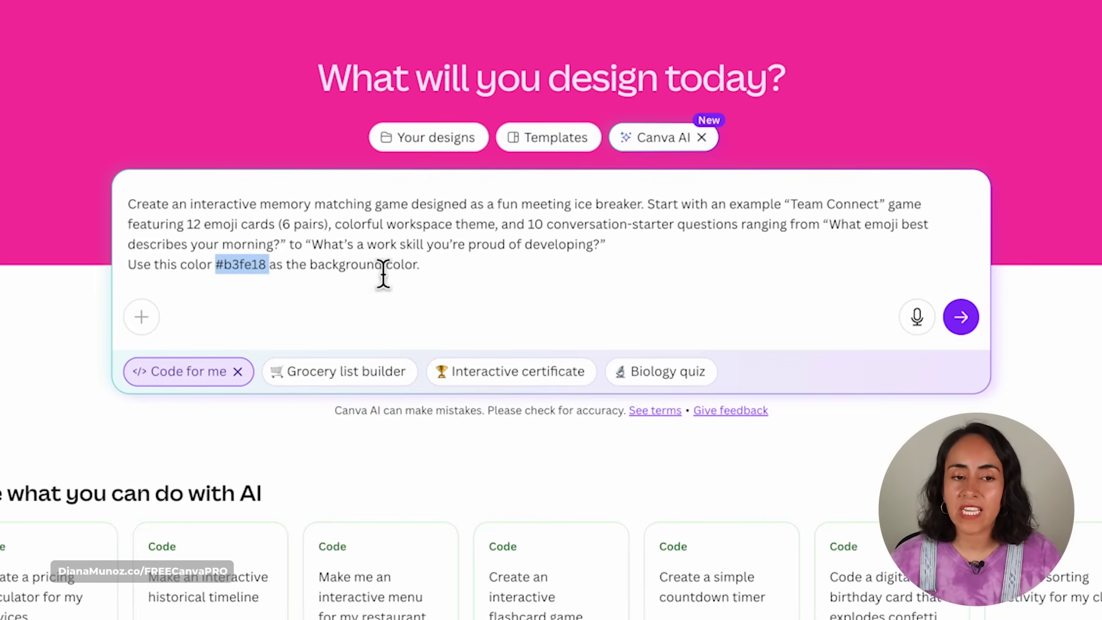
pyautogui.click(482, 264)
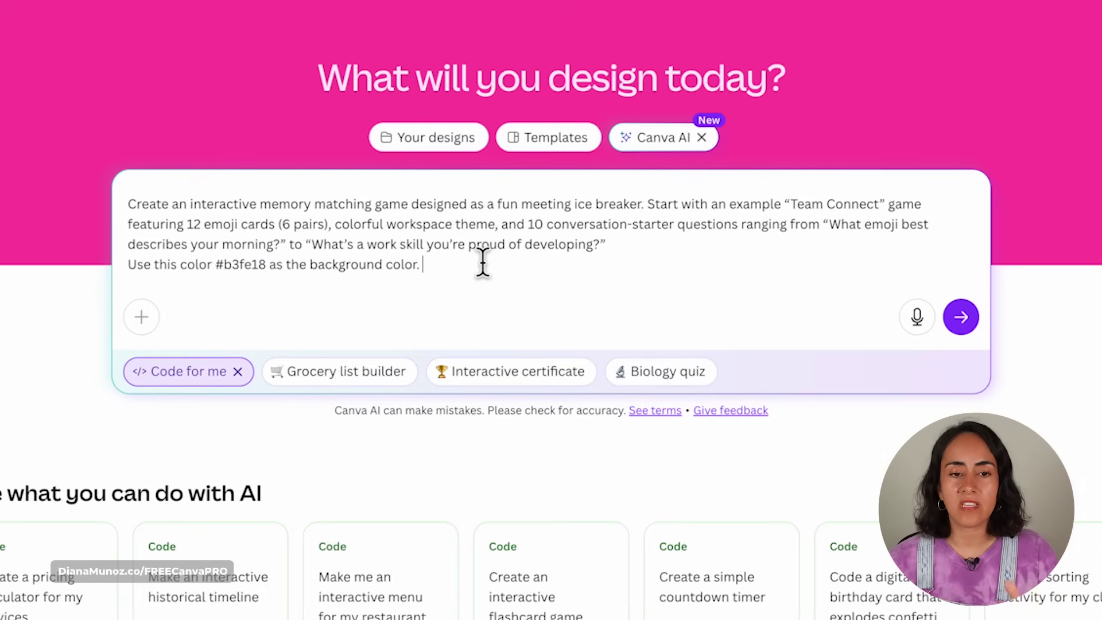
pyautogui.click(964, 314)
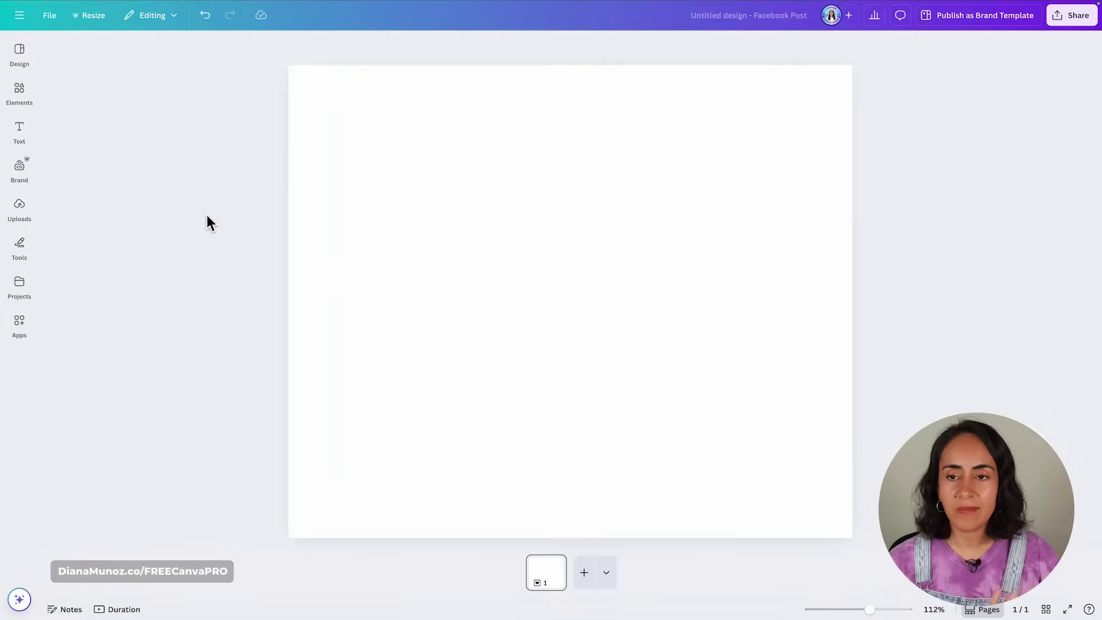
# Add the 2.png brand logo to the blank Facebook Post design and open its lime-green color for editing.
pyautogui.click(30, 167)
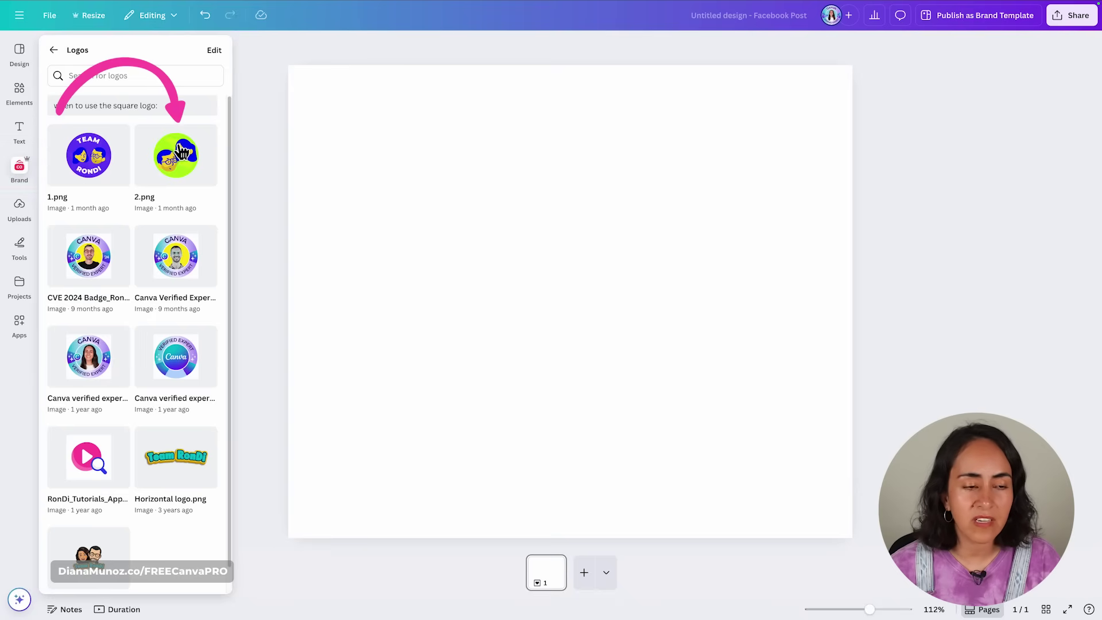
pyautogui.click(181, 150)
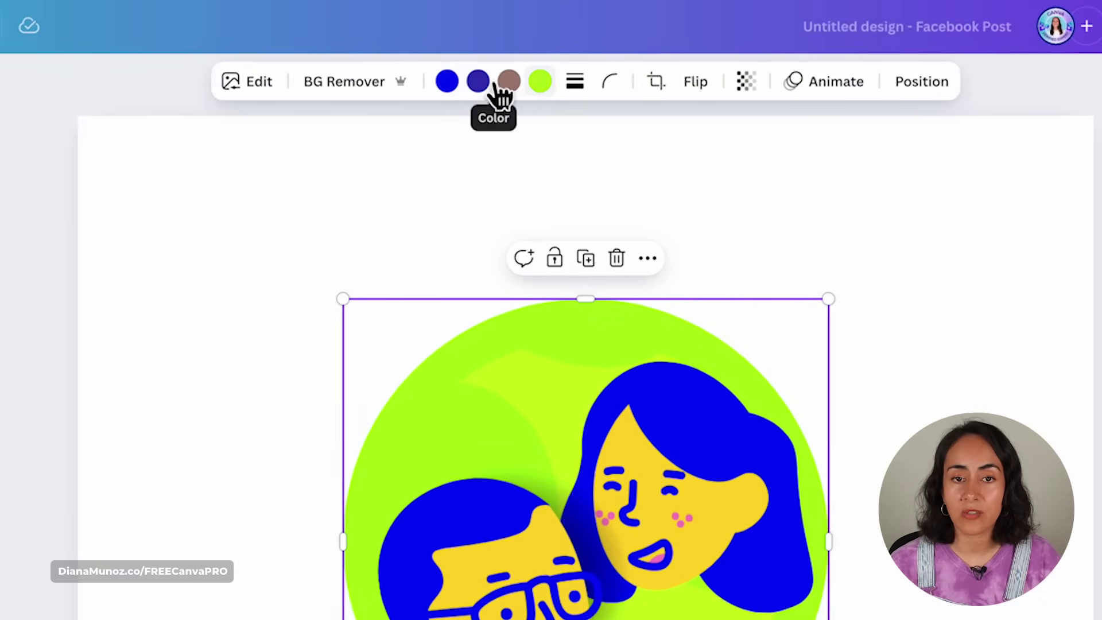
pyautogui.click(540, 82)
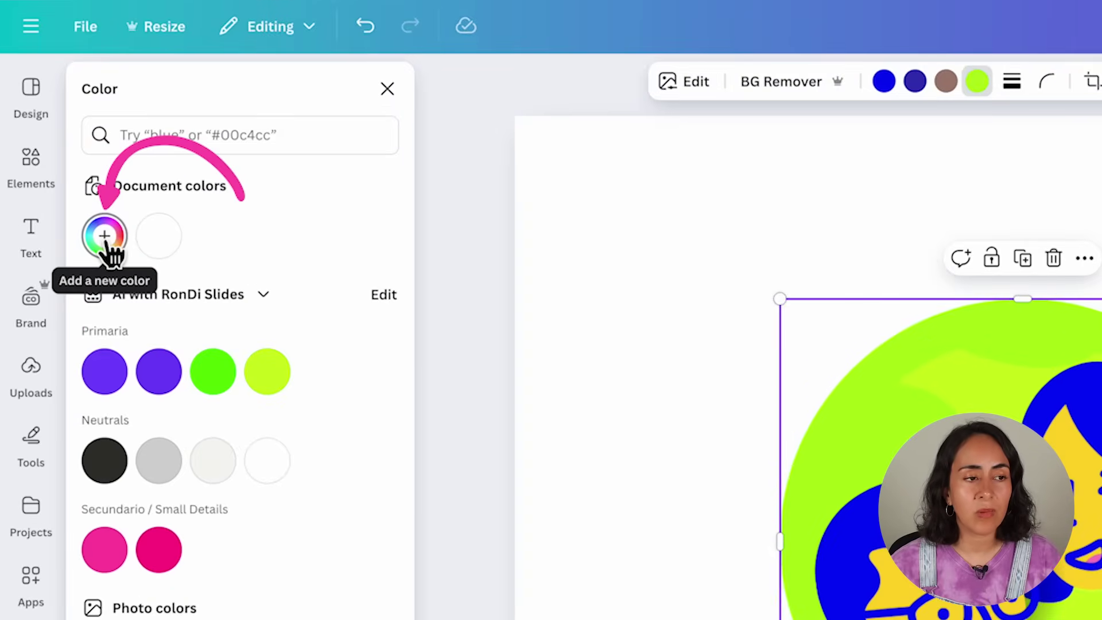
# Display the hex code of the logo's lime green in the custom color picker and select the code for copying.
pyautogui.click(105, 236)
pyautogui.click(204, 433)
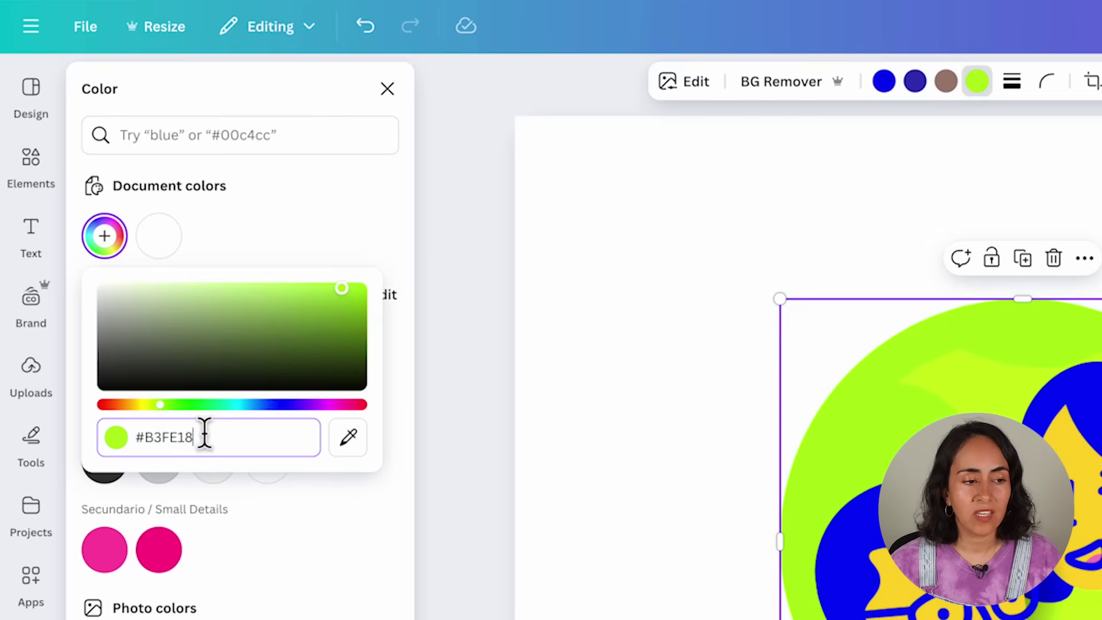
pyautogui.moveTo(223, 437); pyautogui.dragTo(127, 439)
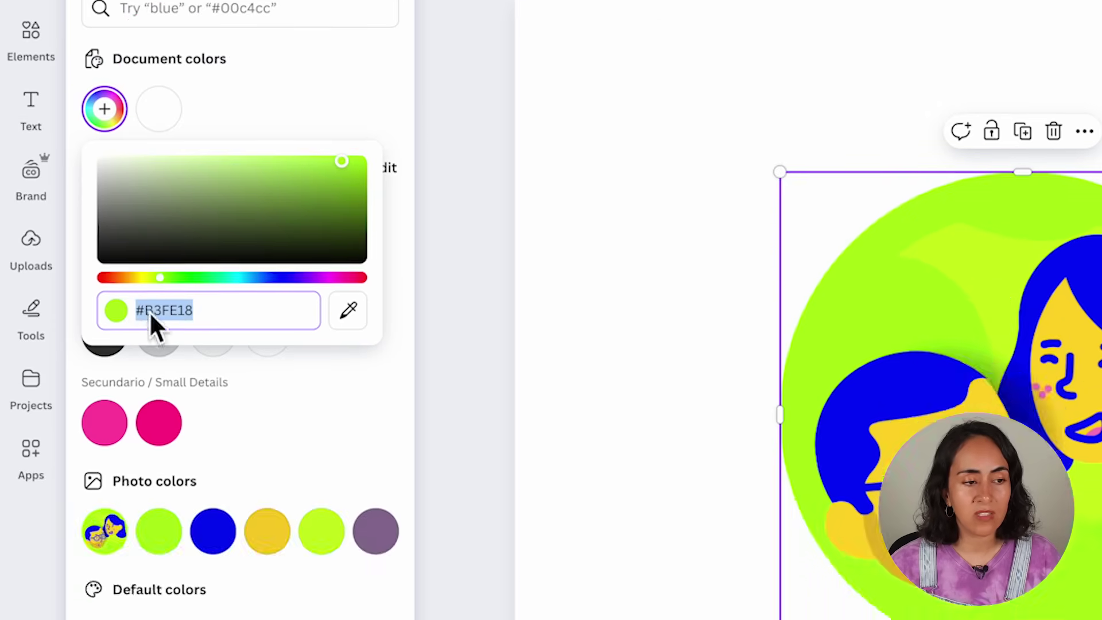
pyautogui.rightClick(148, 437)
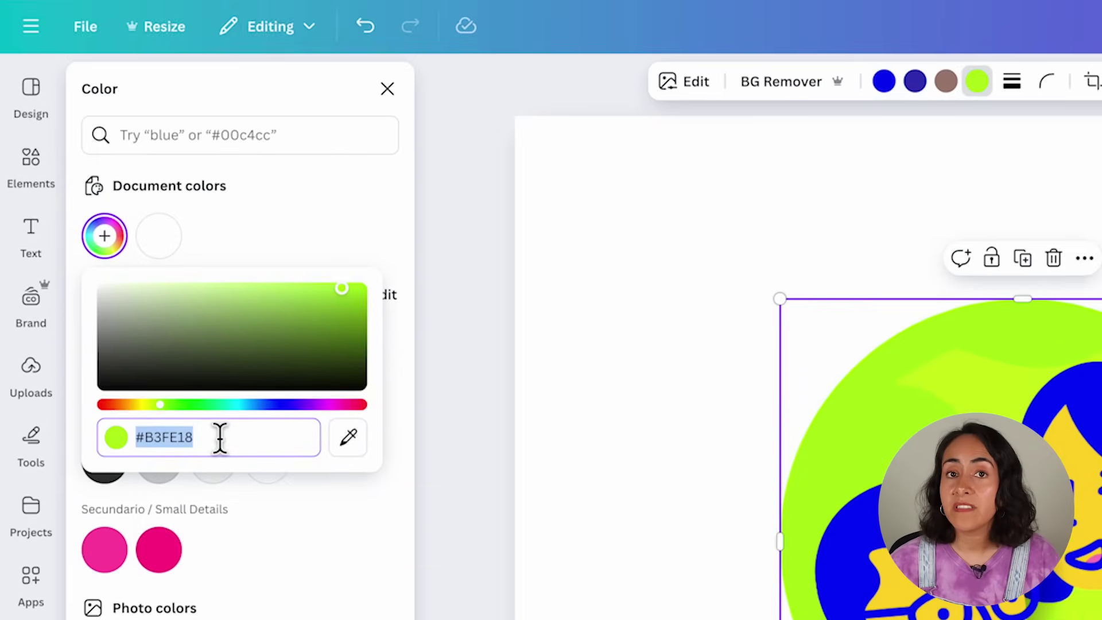
pyautogui.click(373, 226)
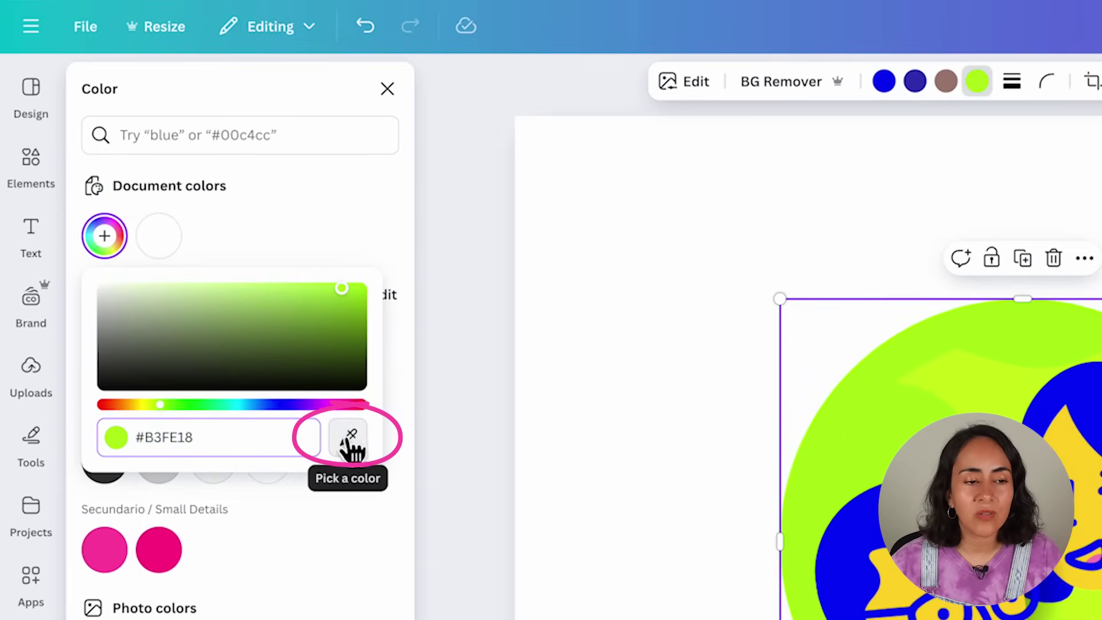
pyautogui.click(393, 230)
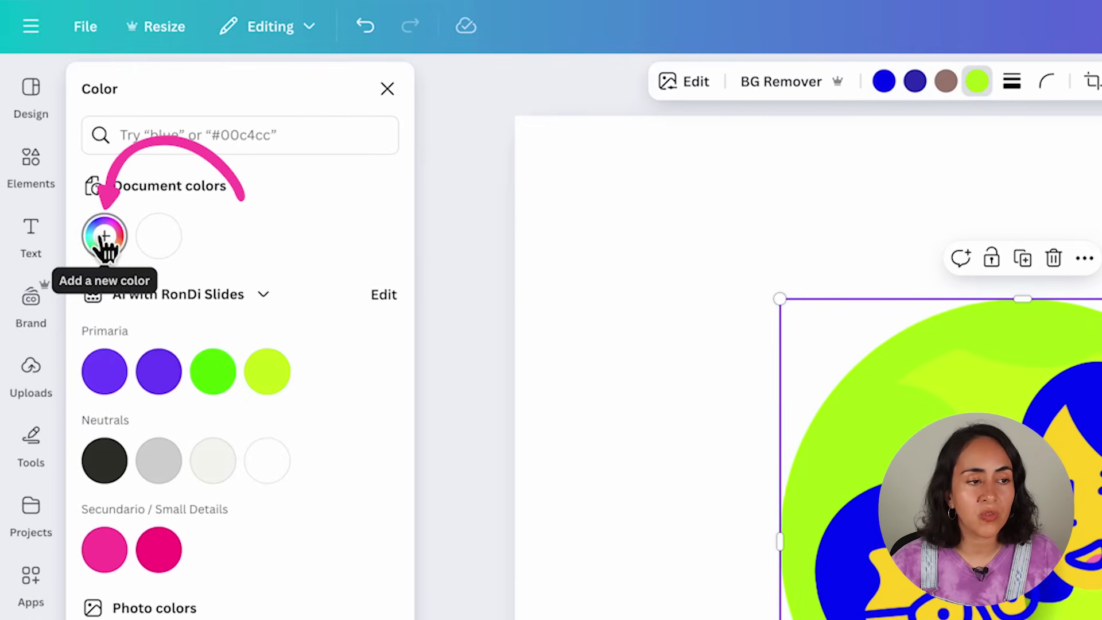
# Sample a color from the face in the logo with the custom color eyedropper.
pyautogui.click(104, 238)
pyautogui.click(347, 436)
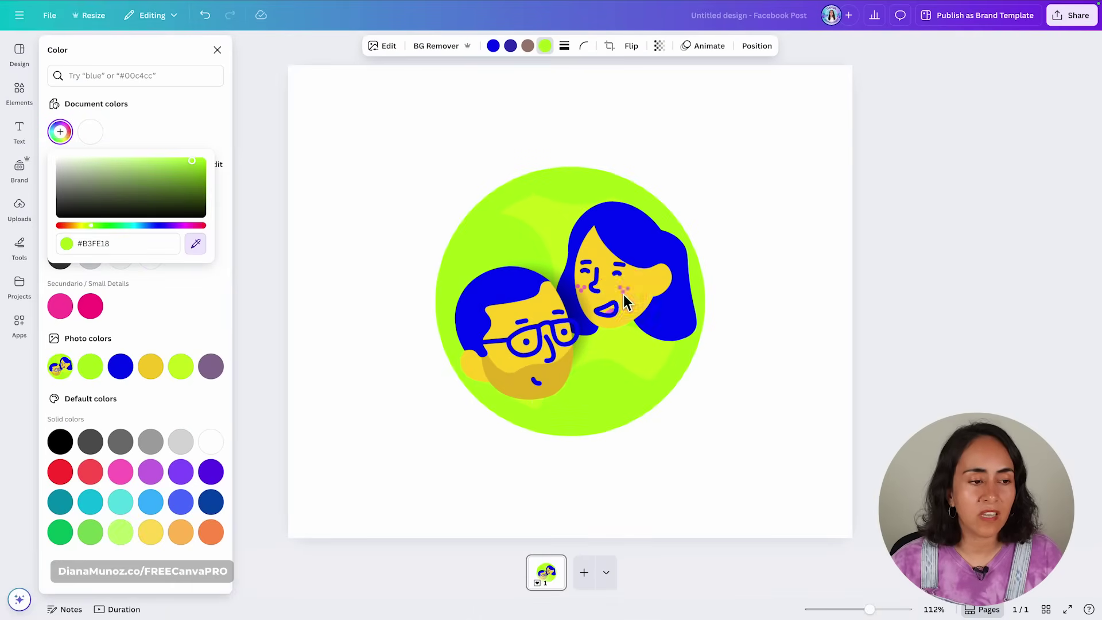
pyautogui.click(624, 297)
pyautogui.click(355, 125)
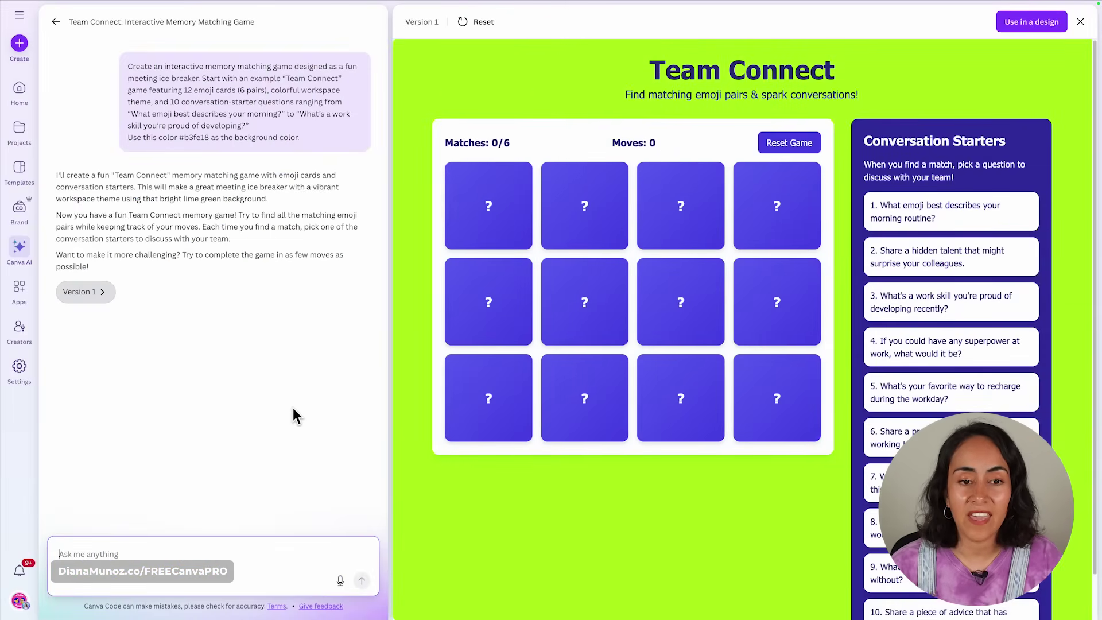
# Review the submitted Team Connect prompt in the chat, comparing the game description with the #b3fe18 background color instruction.
pyautogui.click(539, 90)
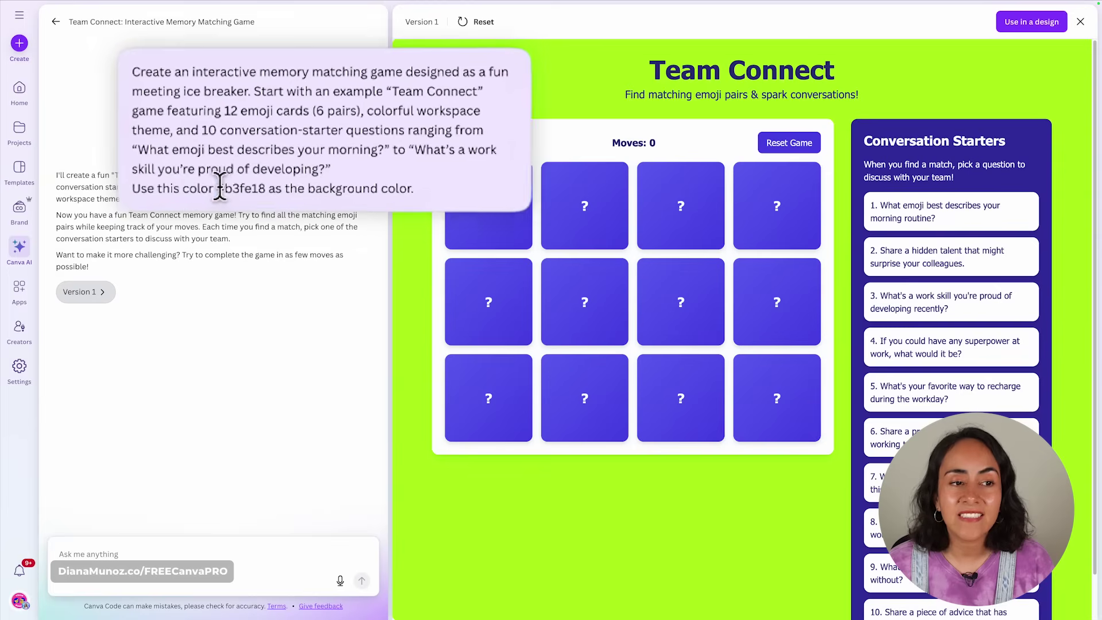
pyautogui.moveTo(180, 139); pyautogui.dragTo(202, 138)
pyautogui.moveTo(270, 195); pyautogui.dragTo(359, 189)
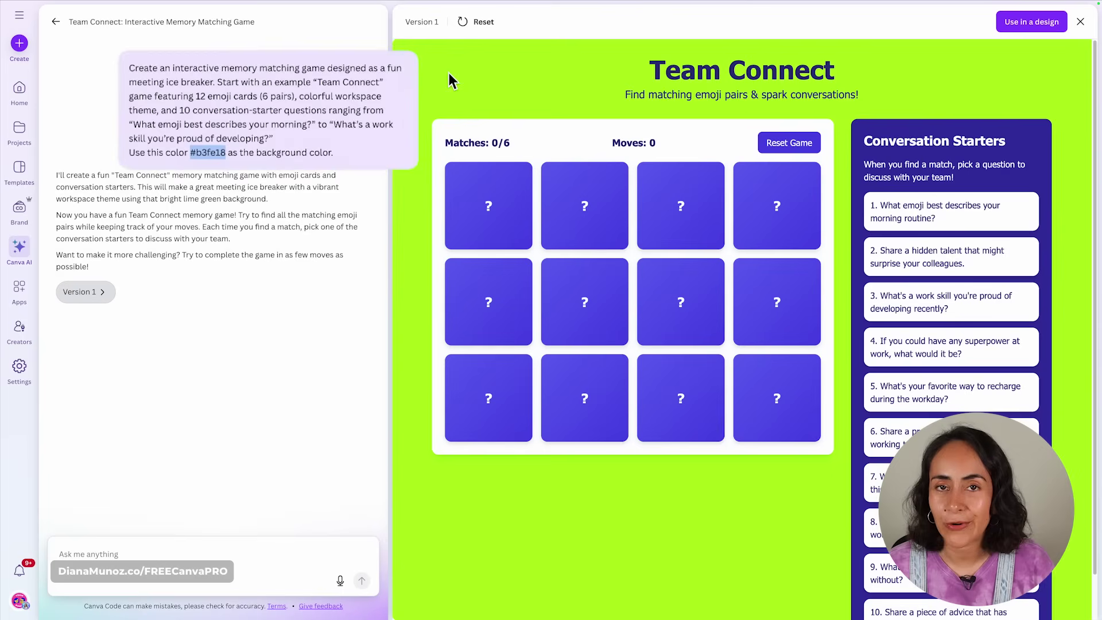
pyautogui.click(294, 131)
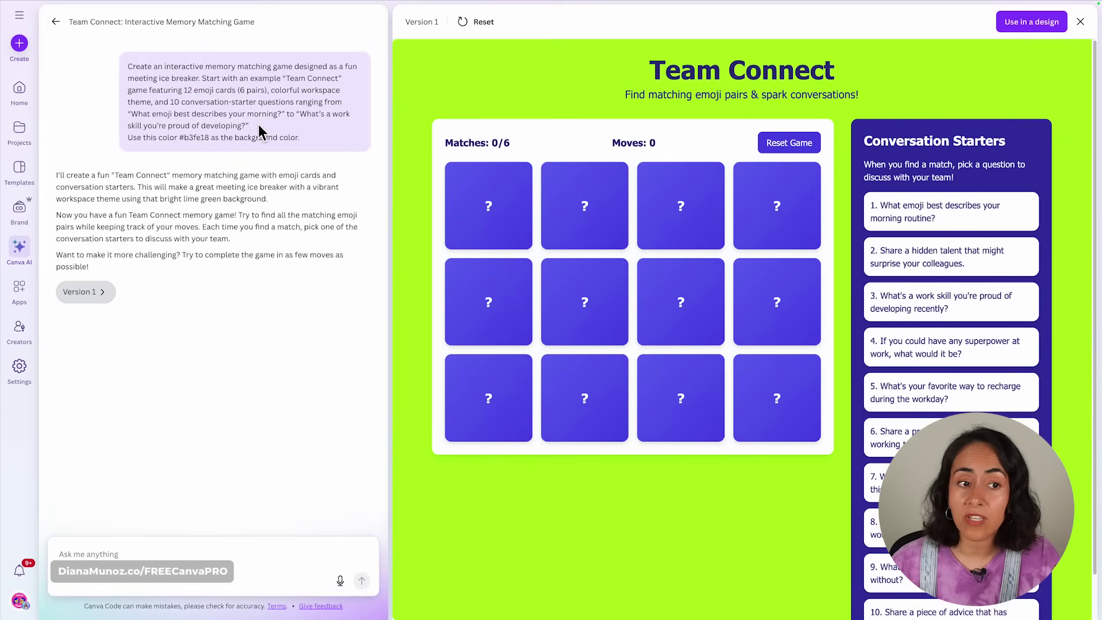
pyautogui.moveTo(264, 132); pyautogui.dragTo(129, 66)
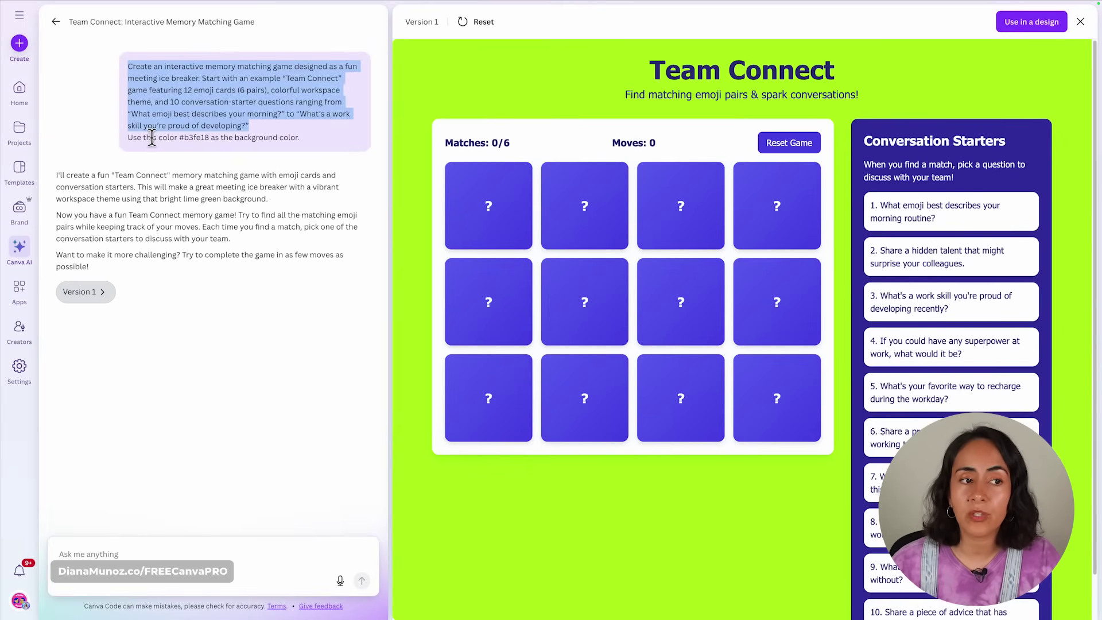
pyautogui.moveTo(129, 138); pyautogui.dragTo(292, 136)
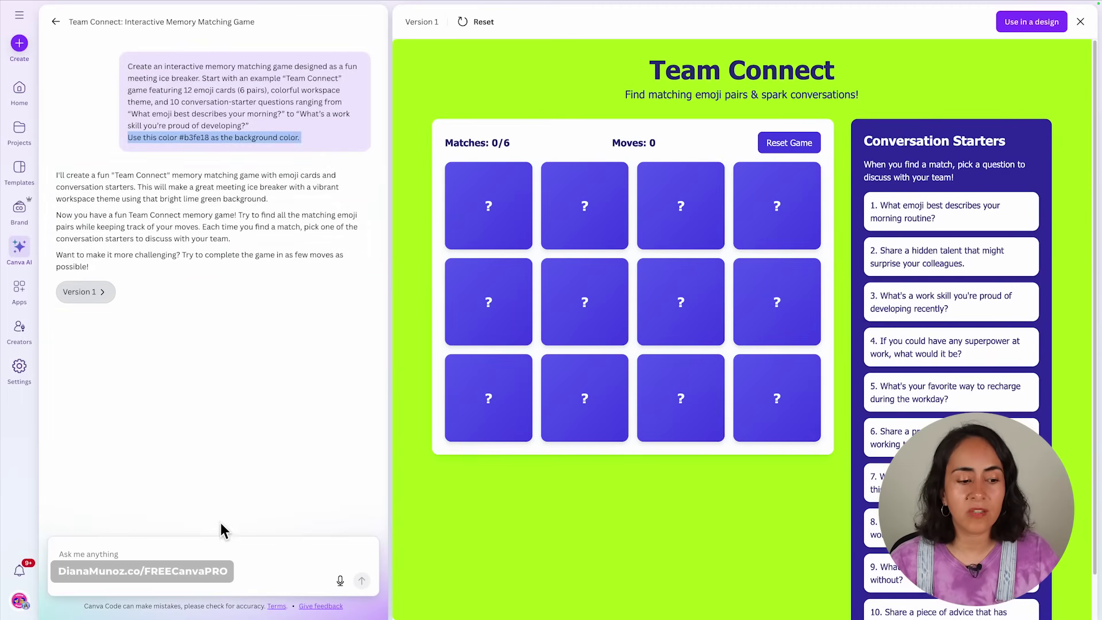
# Paste the color code #7041f8 into a new chat message and copy the #b3fe18 color code from the original prompt.
pyautogui.click(208, 551)
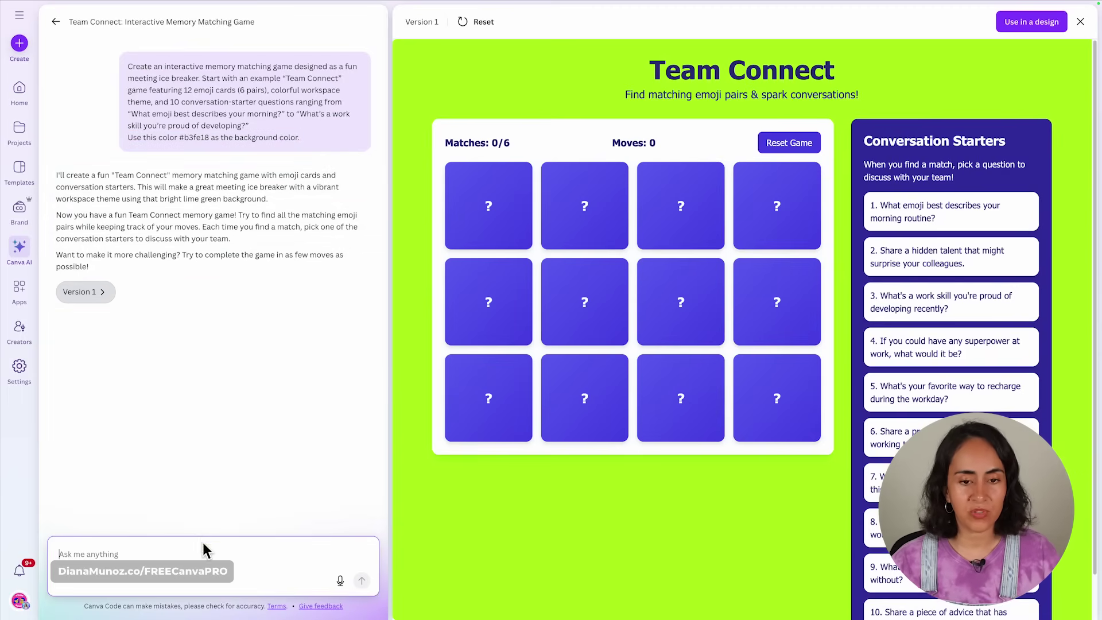
pyautogui.click(213, 136)
pyautogui.click(229, 552)
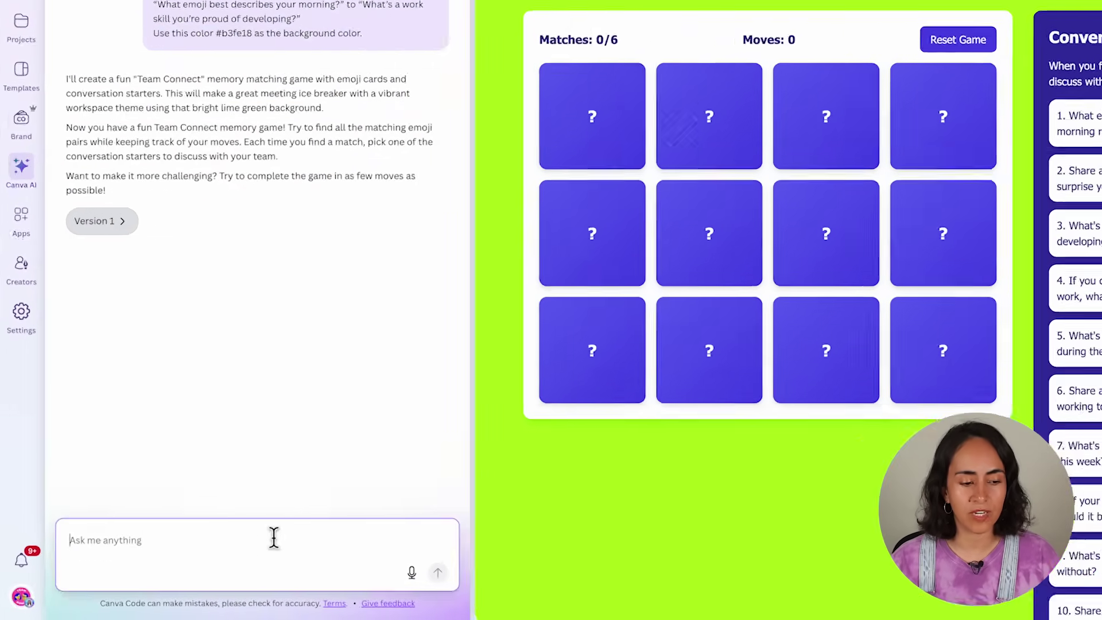
pyautogui.hotkey('ctrl', 'v')
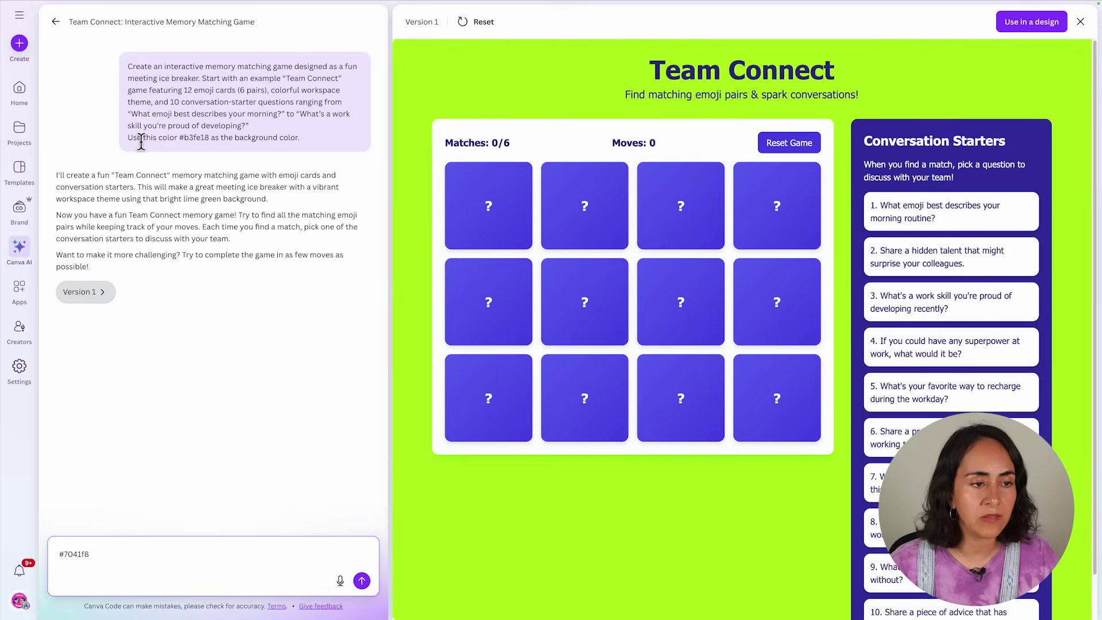
pyautogui.moveTo(158, 138); pyautogui.dragTo(209, 138)
pyautogui.hotkey('ctrl', 'c')
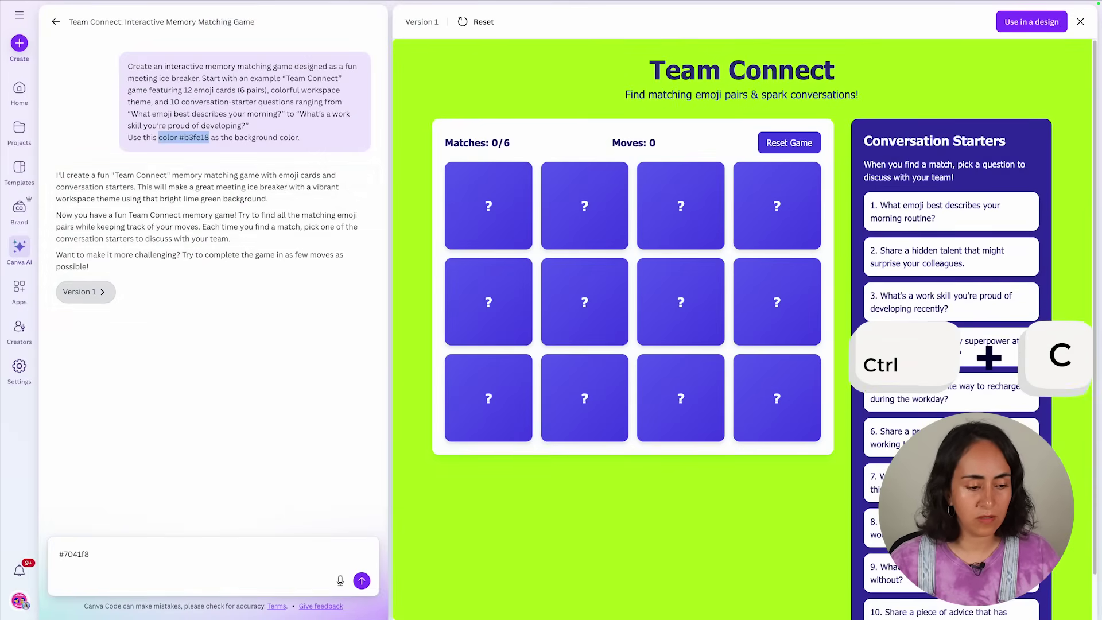
# Complete and send the chat request "change this color #b3fe18 for this one #7041f8".
pyautogui.click(184, 553)
pyautogui.press('Home')
pyautogui.write('cha')
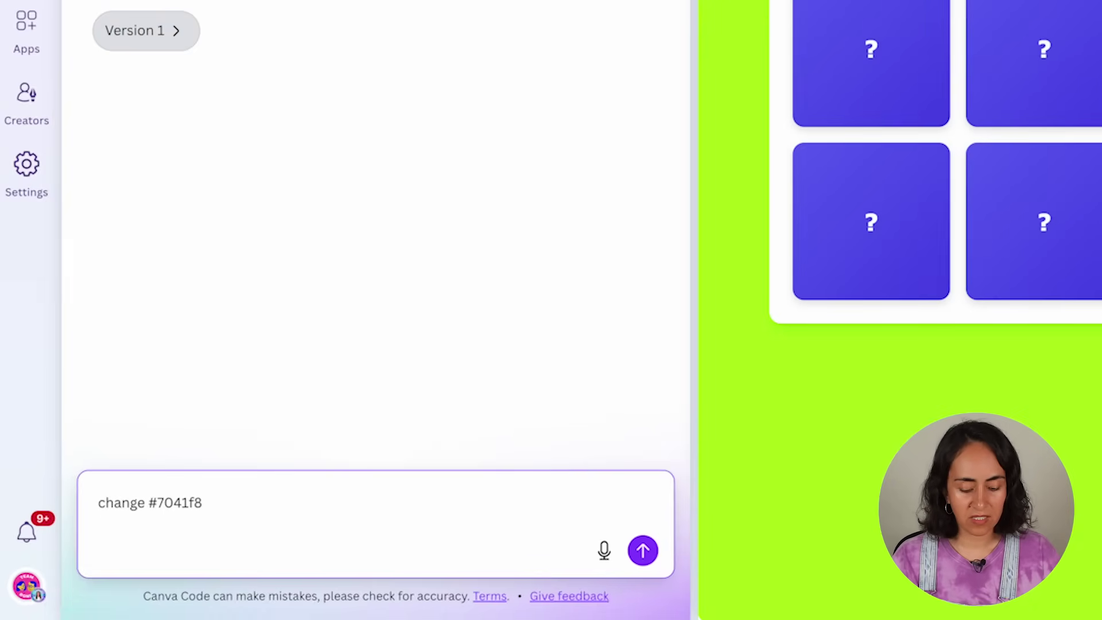
pyautogui.write('nge this color')
pyautogui.hotkey('ctrl', 'v')
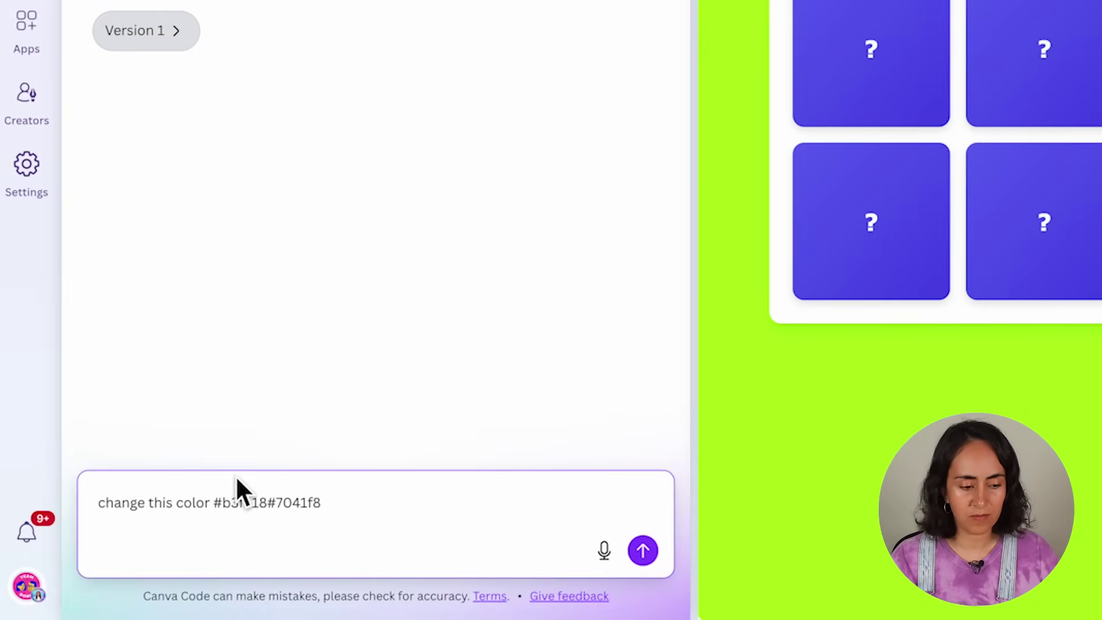
pyautogui.write('for this one')
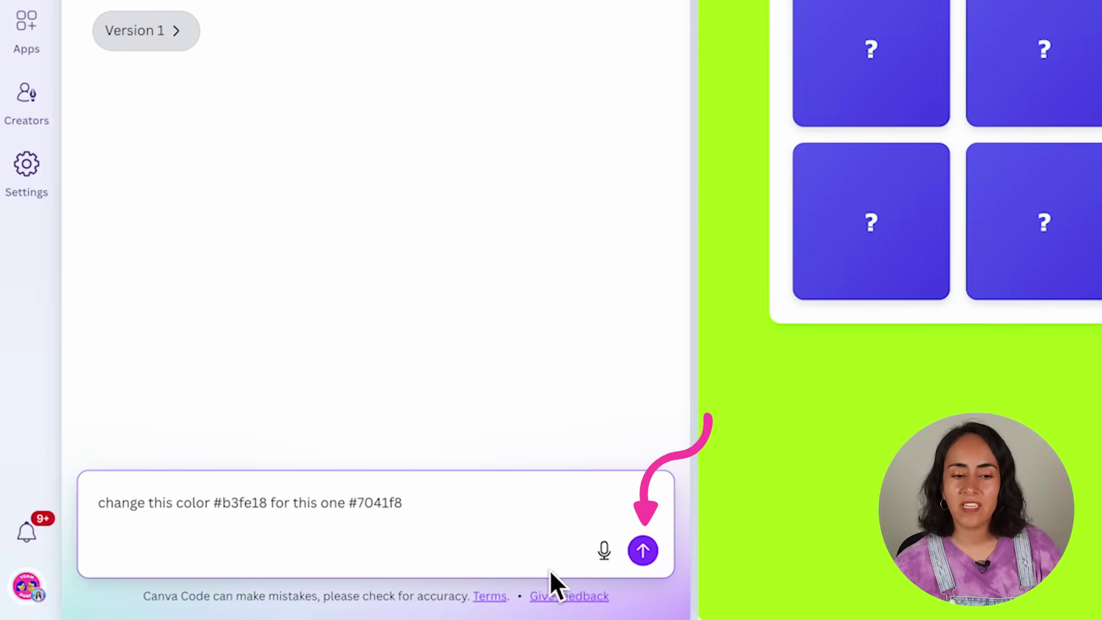
pyautogui.click(642, 550)
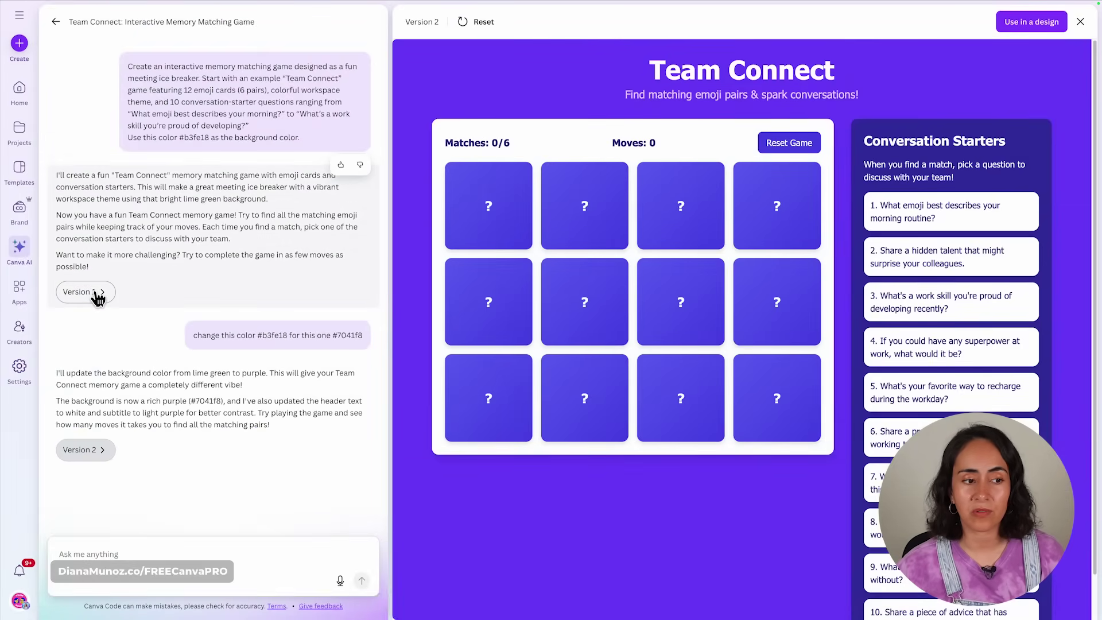
# Review the color change request and compare Version 1 of the Team Connect game with Version 2.
pyautogui.moveTo(193, 335); pyautogui.dragTo(376, 344)
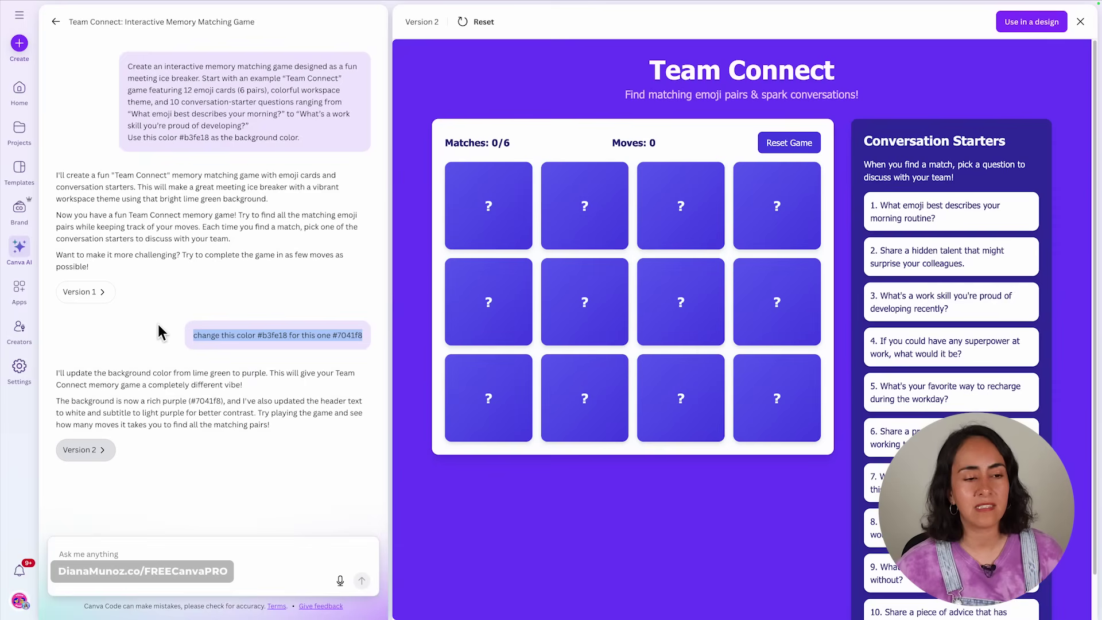
pyautogui.click(91, 294)
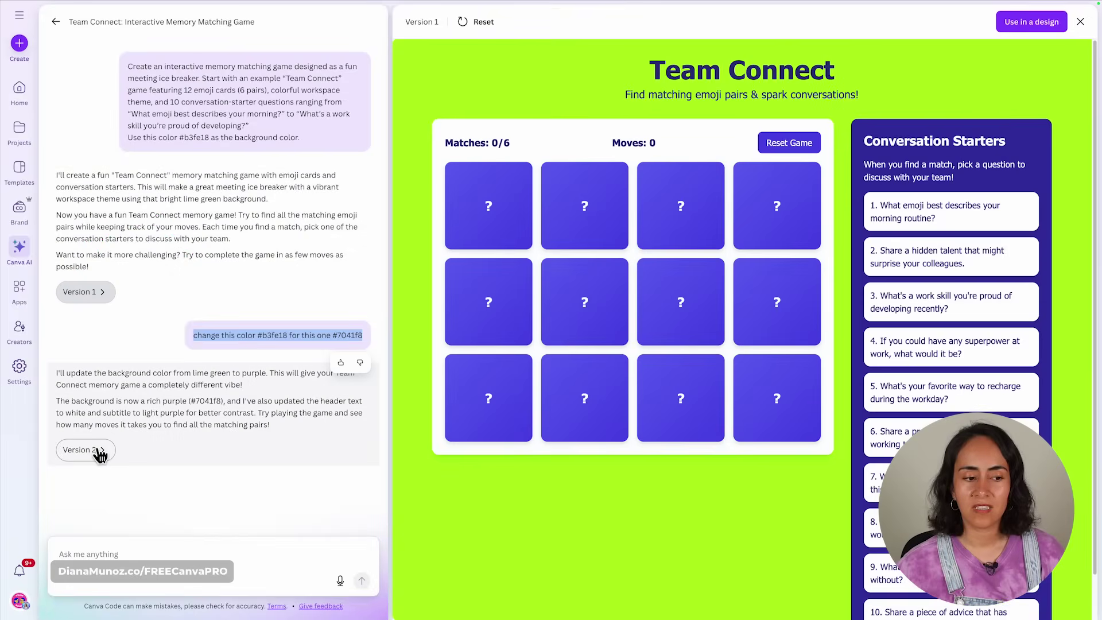
pyautogui.click(99, 451)
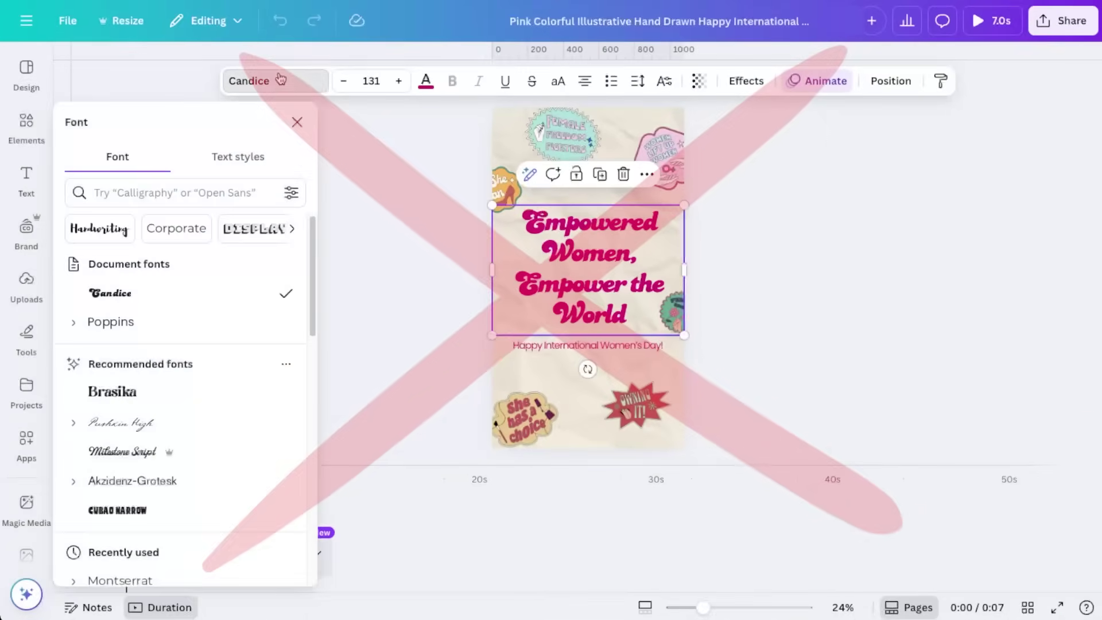
# Browse the fonts available for the "Empowered Women, Empower the World" heading in the Canva design editor.
pyautogui.scroll(-20, 312, 344)
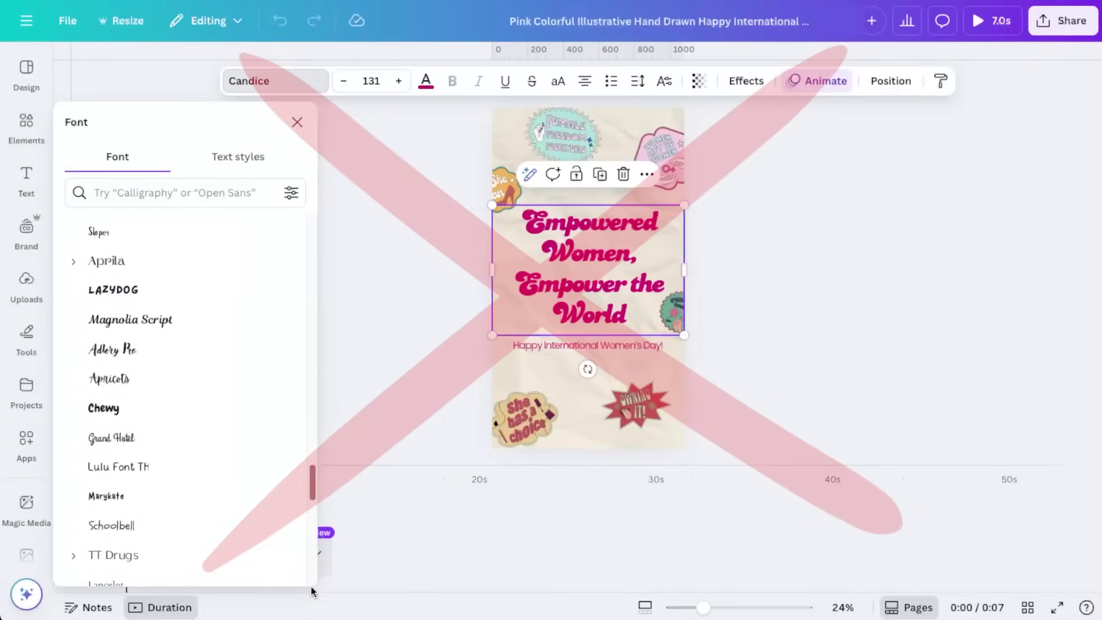
pyautogui.scroll(-15, 310, 585)
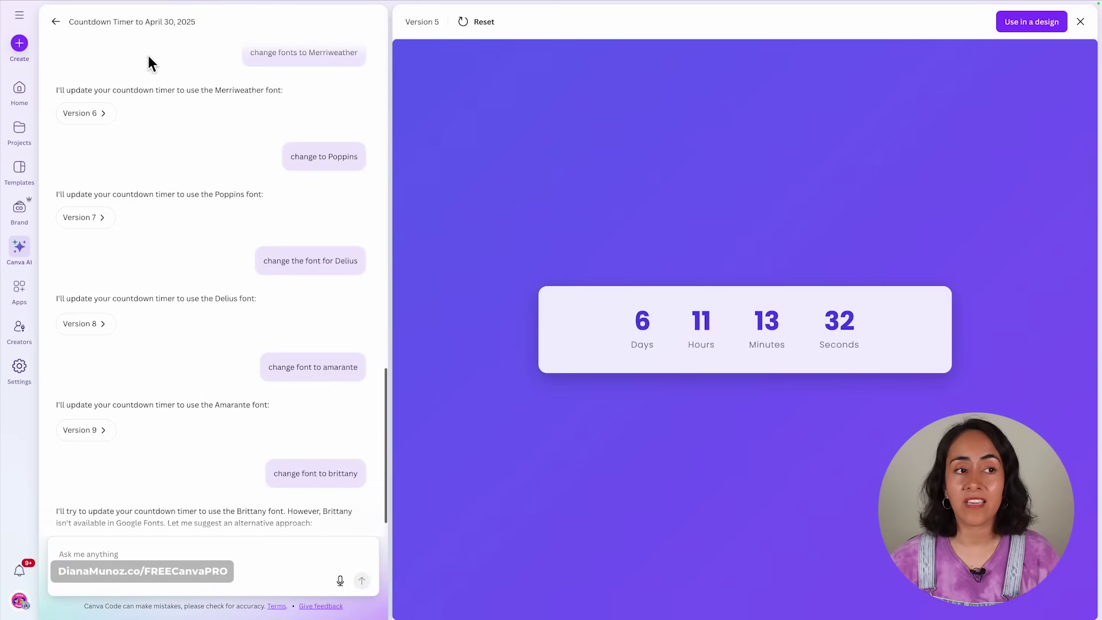
# In the Canva AI countdown timer chat, preview Versions 6 to 9 to compare the Merriweather, Poppins, Delius and Amarante fonts.
pyautogui.click(95, 114)
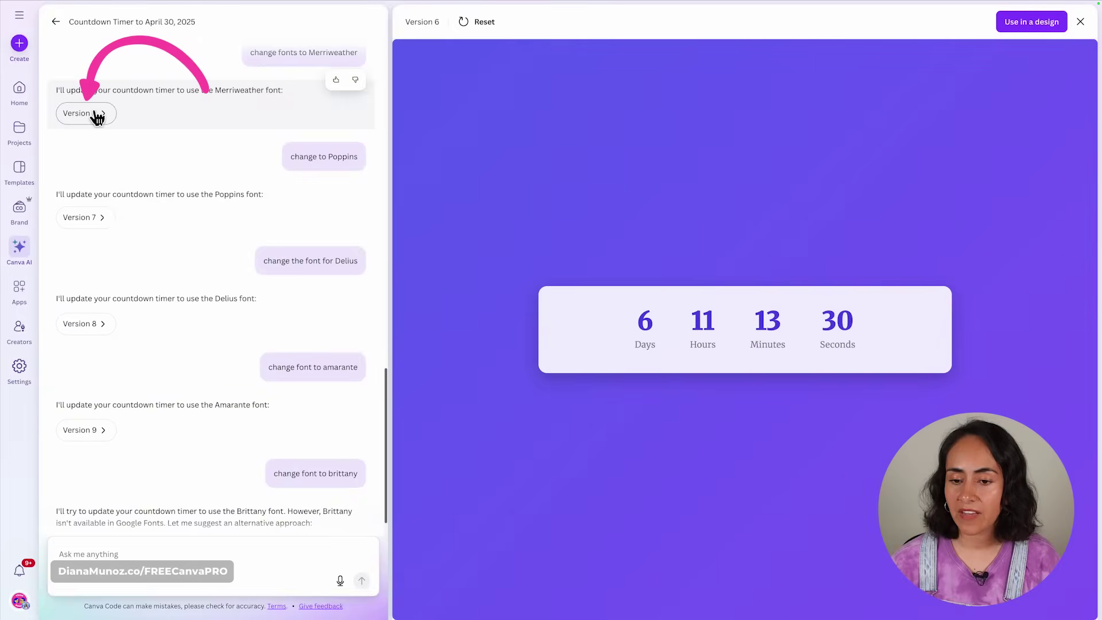
pyautogui.click(90, 228)
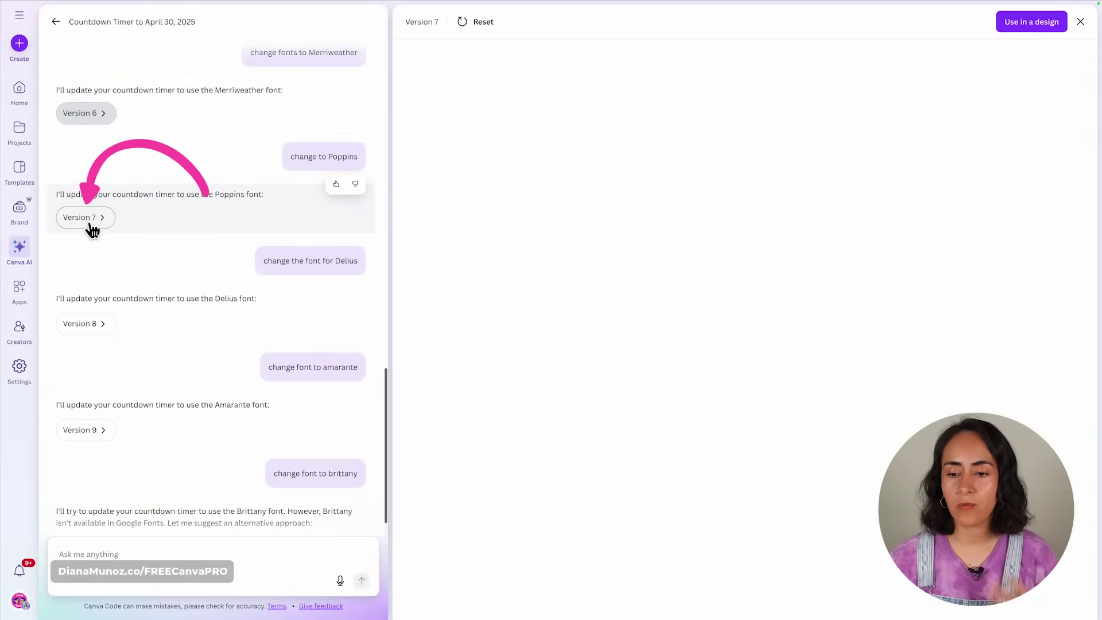
pyautogui.click(87, 326)
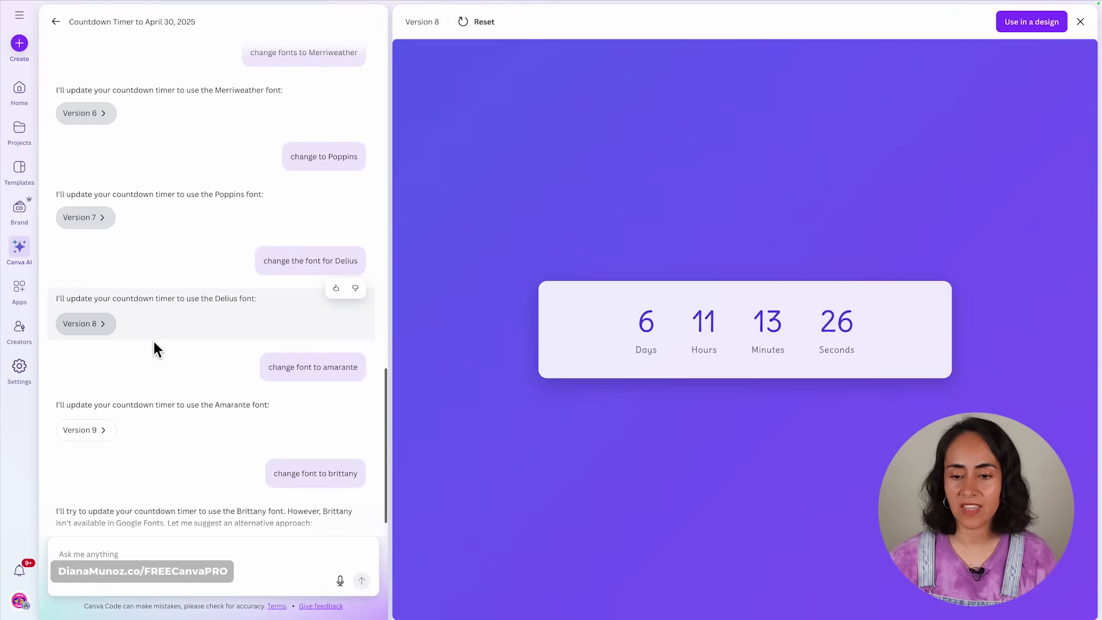
pyautogui.click(106, 432)
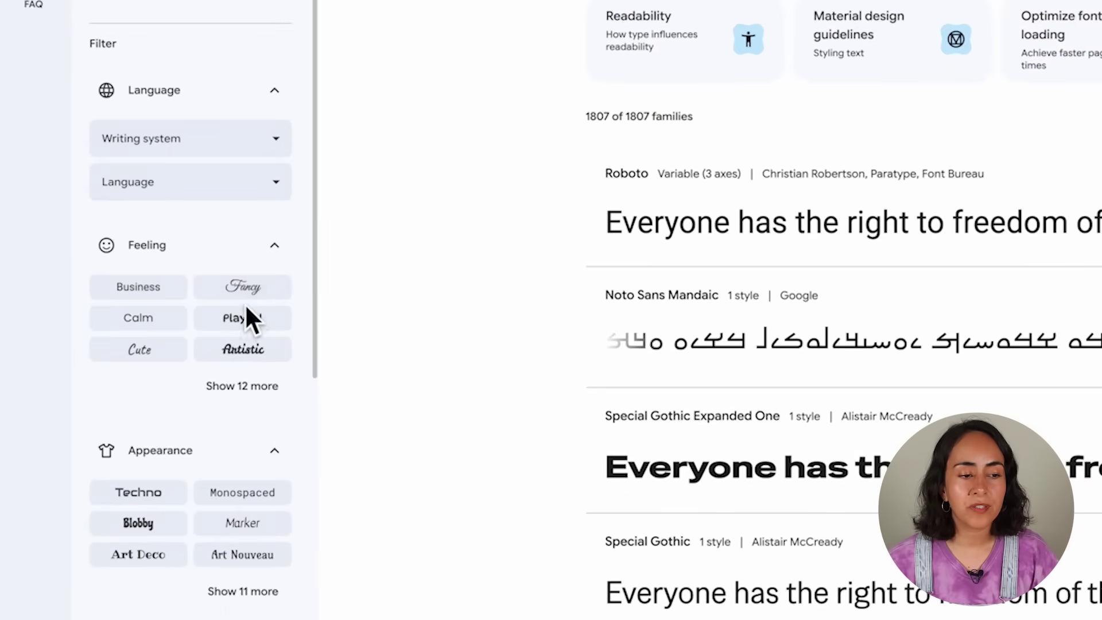
# Switch to Google Fonts and browse the families filtered by the Artistic feeling, followed by those filtered by Cute.
pyautogui.scroll(-3, 298, 370)
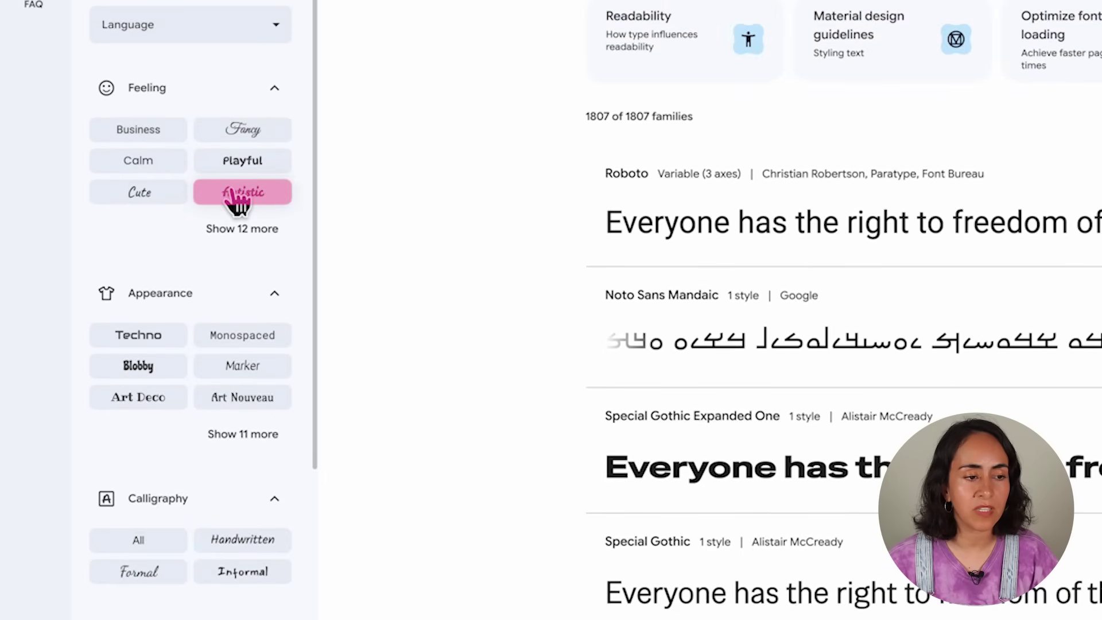
pyautogui.click(238, 195)
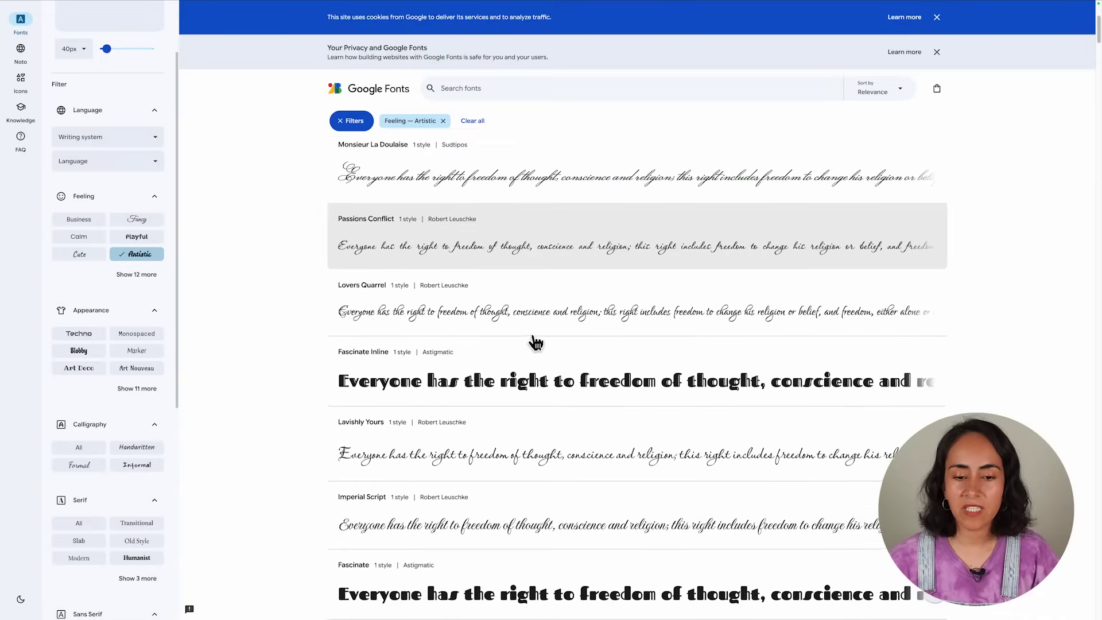
pyautogui.scroll(-15, 534, 342)
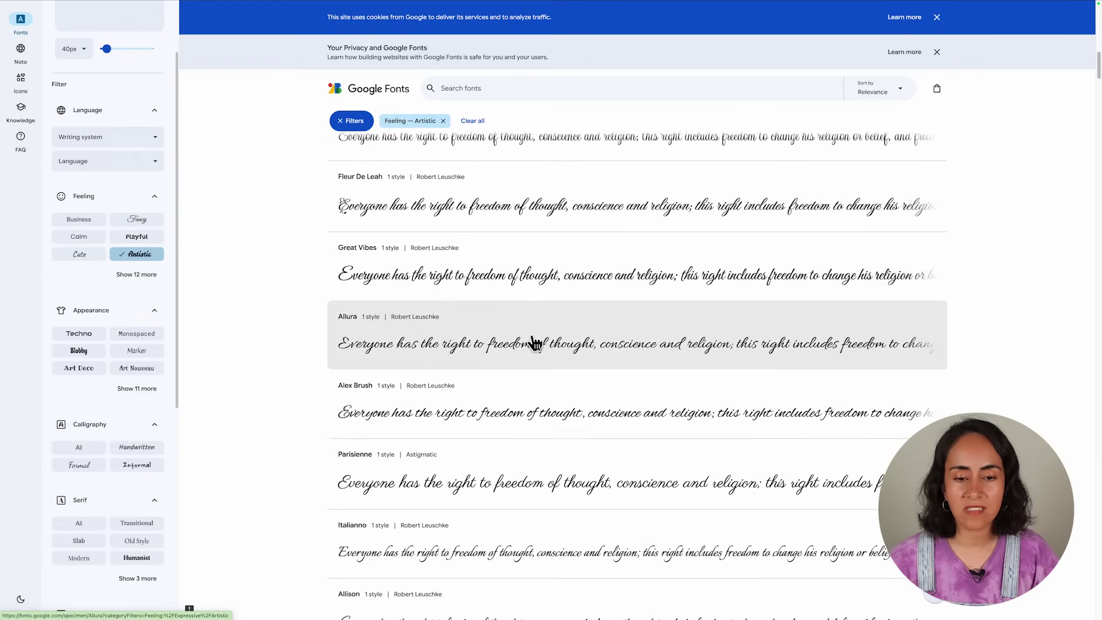
pyautogui.scroll(-5, 535, 343)
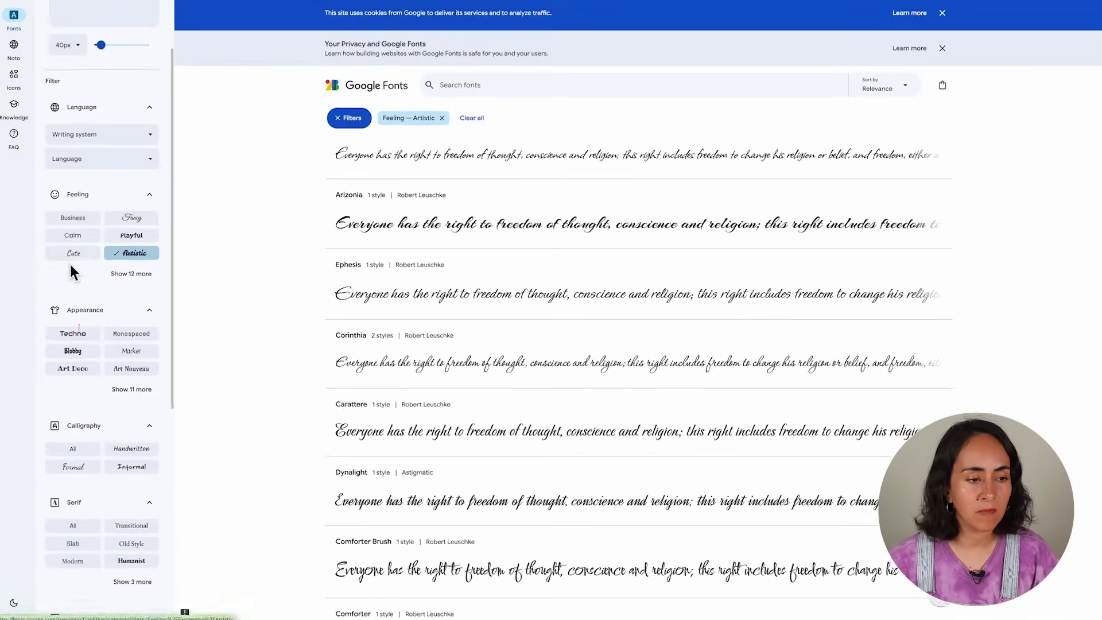
pyautogui.click(71, 256)
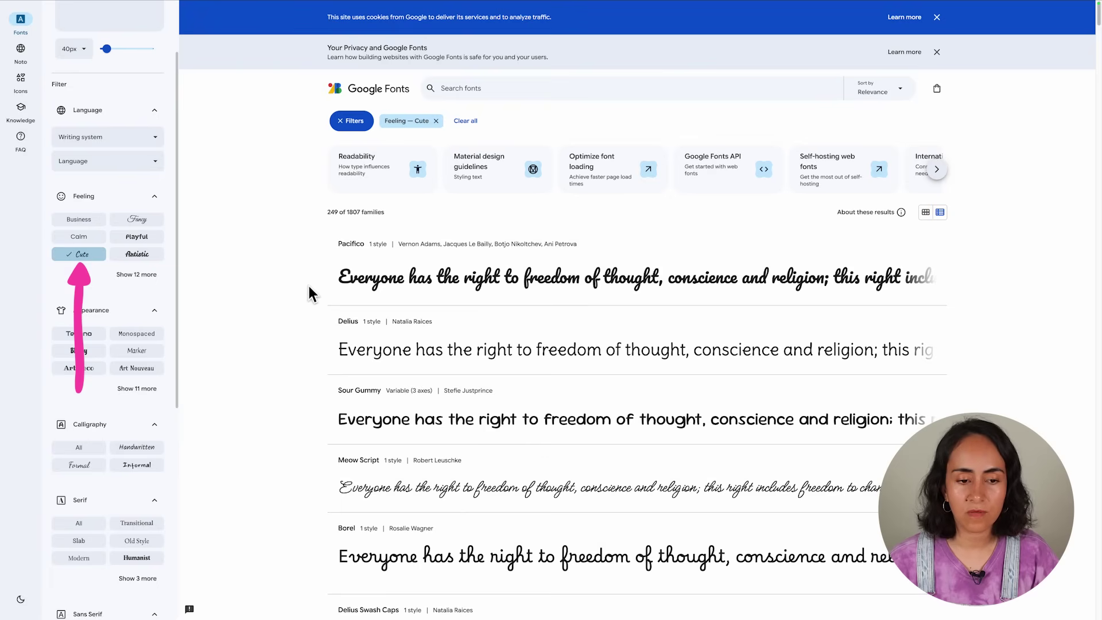
pyautogui.scroll(-3, 307, 293)
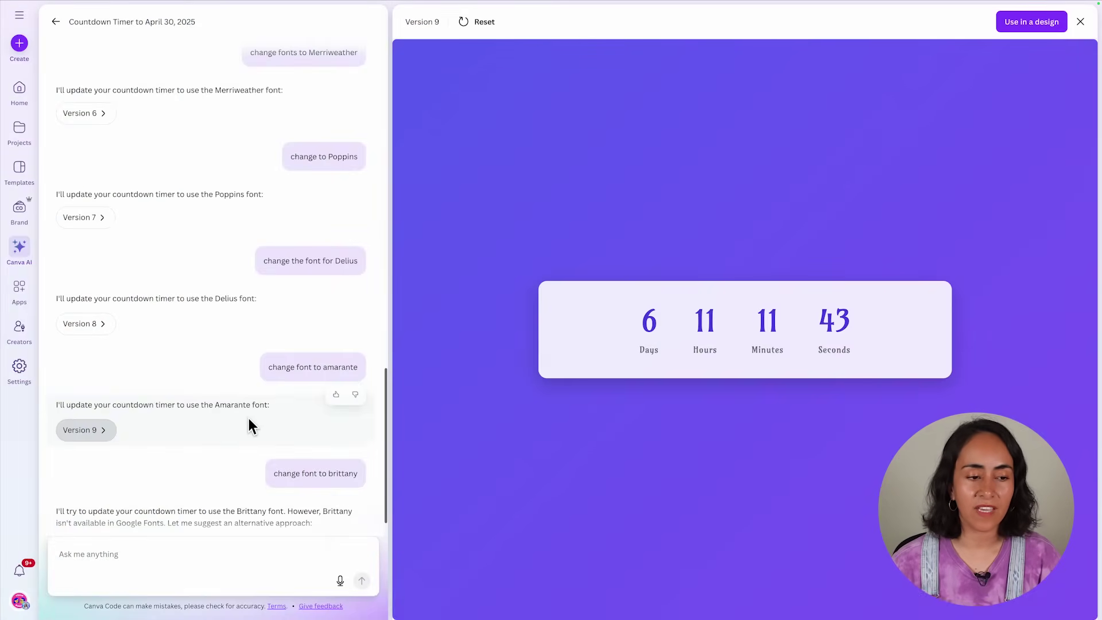
# Return to the Canva AI countdown timer chat and send the request "change the font for Borel".
pyautogui.scroll(-2, 250, 422)
pyautogui.click(207, 544)
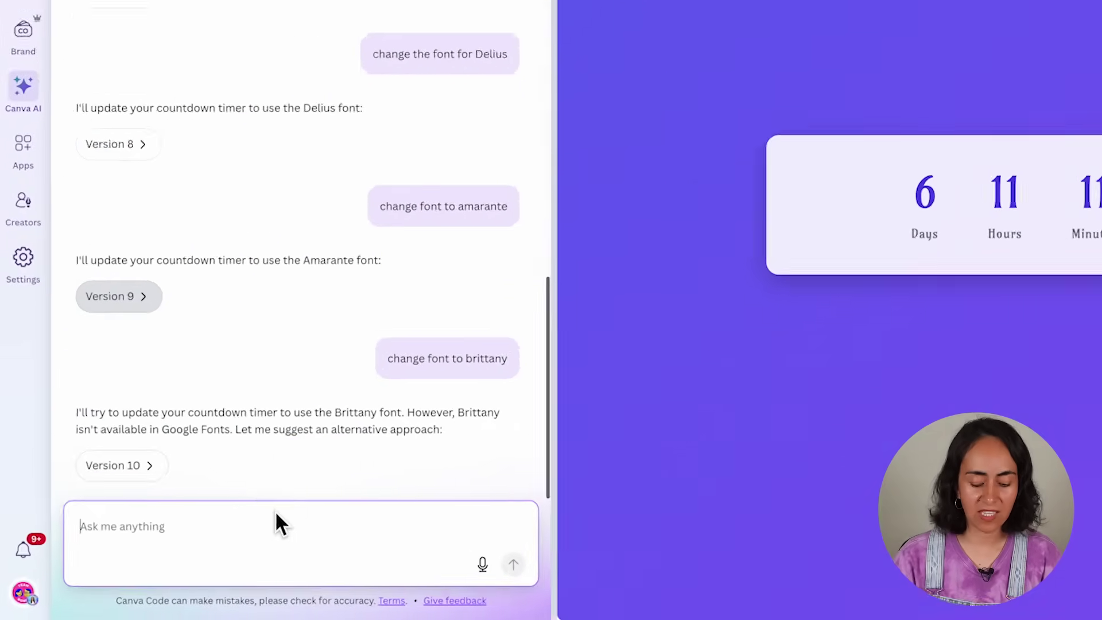
pyautogui.write('change the font')
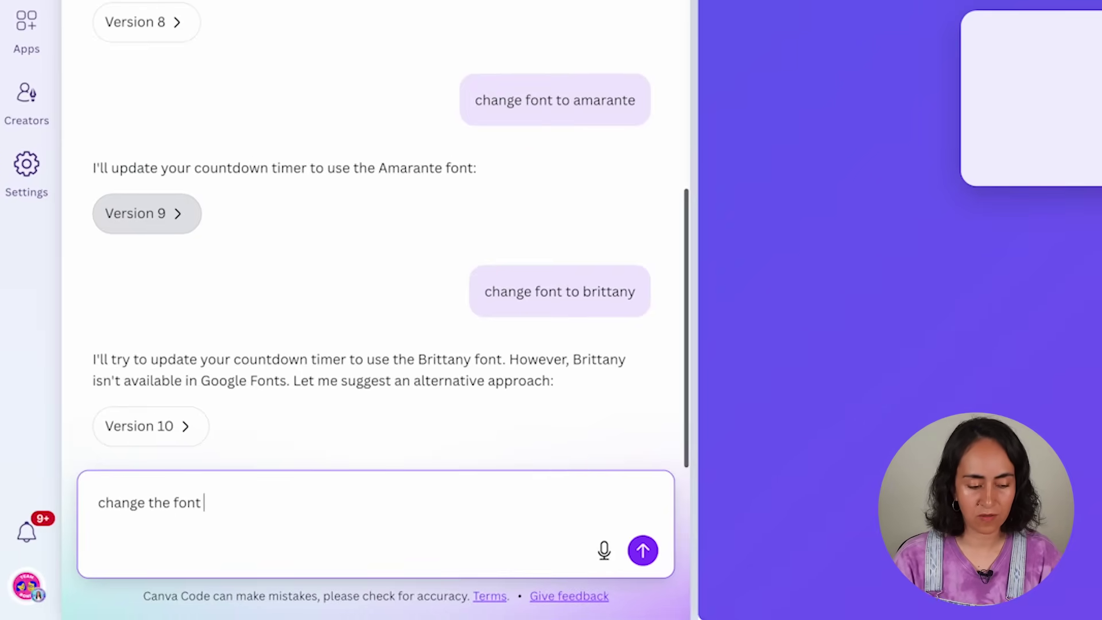
pyautogui.write(' for Borel')
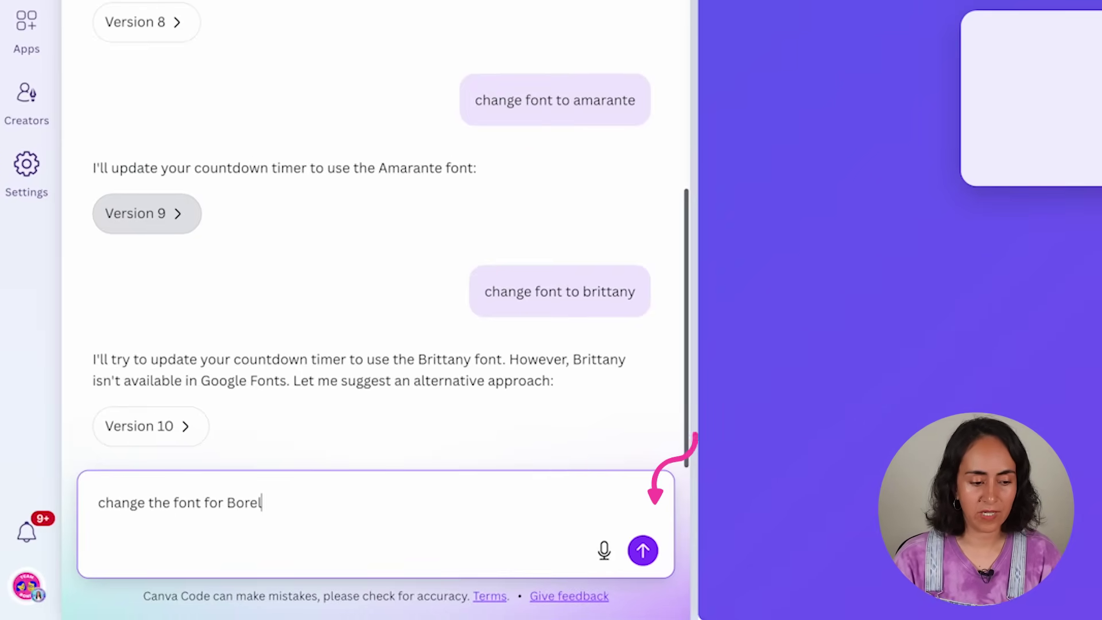
pyautogui.click(642, 551)
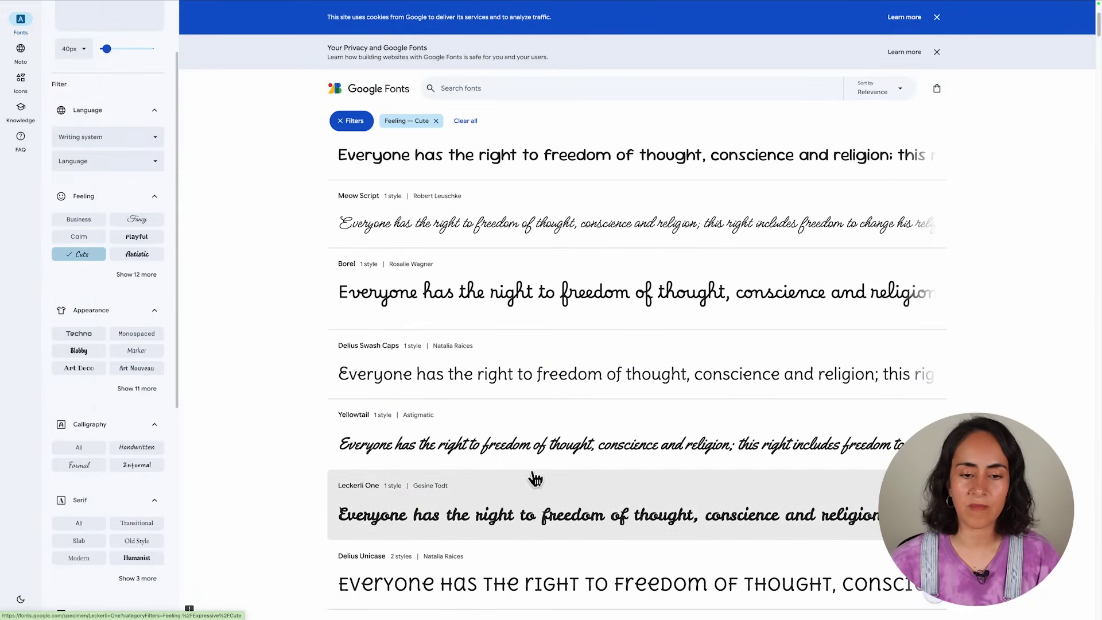
# In Google Fonts, remove the Cute filter and check the availability of the fonts Montserrat and brittany by searching for each.
pyautogui.click(438, 121)
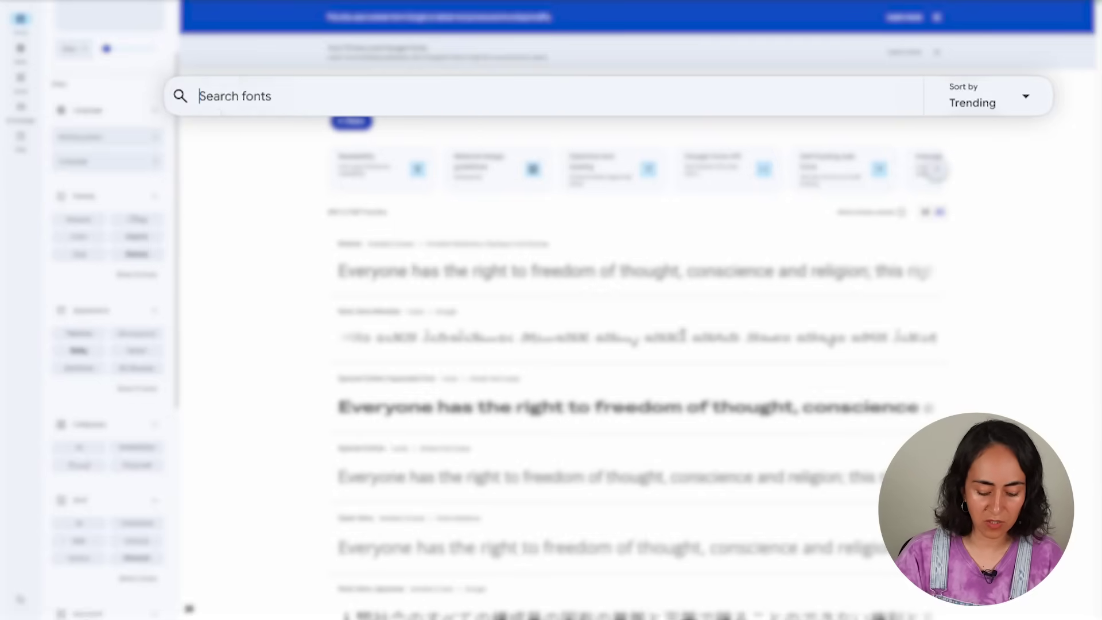
pyautogui.write('Montserrat')
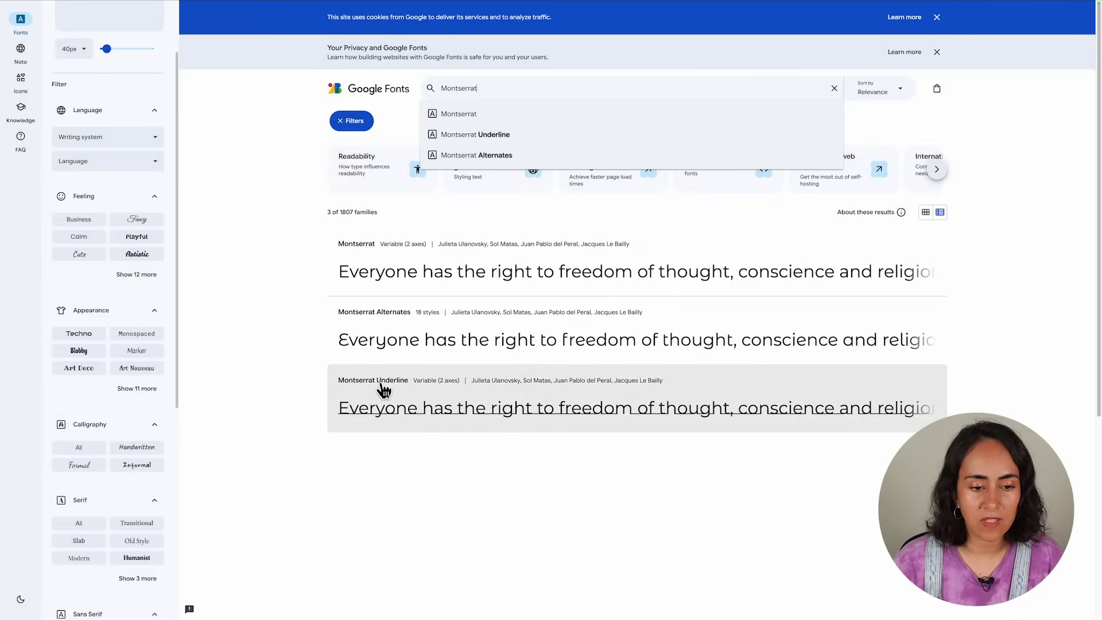
pyautogui.moveTo(479, 88); pyautogui.dragTo(443, 88)
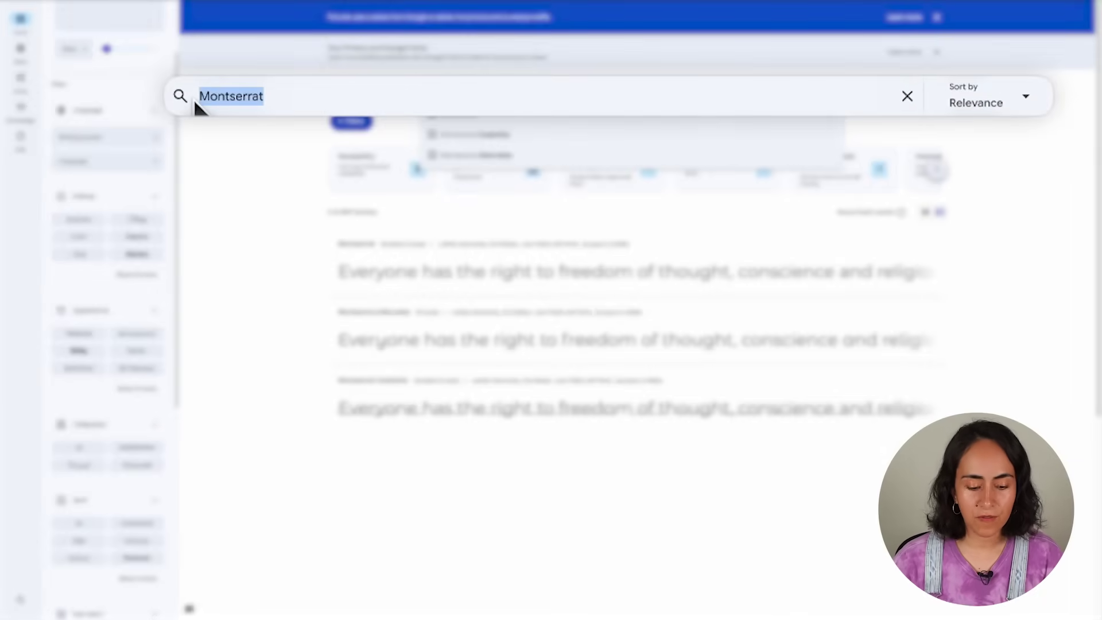
pyautogui.write('brittany')
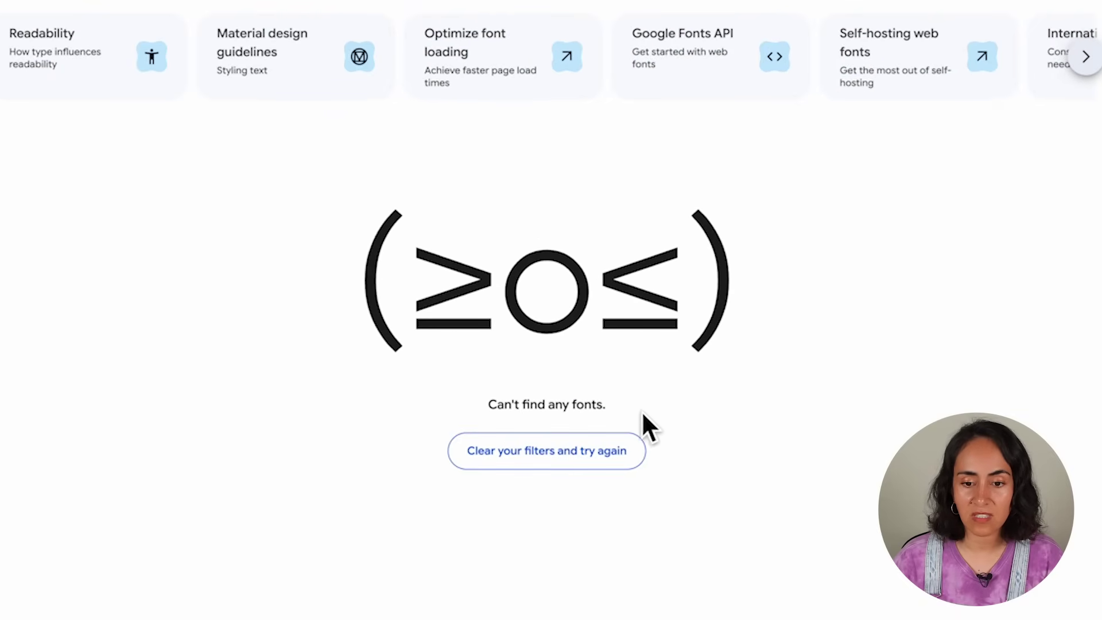
pyautogui.moveTo(603, 363); pyautogui.dragTo(740, 366)
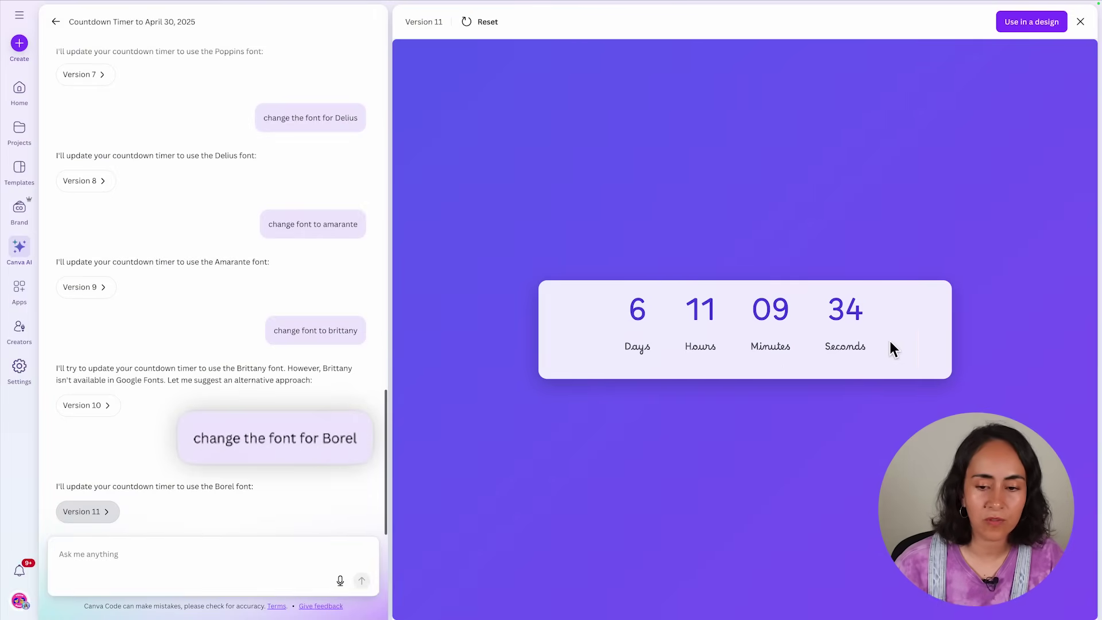
# Back in Canva AI, examine the timer's Borel version and the chat's reply to the "change font to brittany" request.
pyautogui.moveTo(883, 347); pyautogui.dragTo(629, 307)
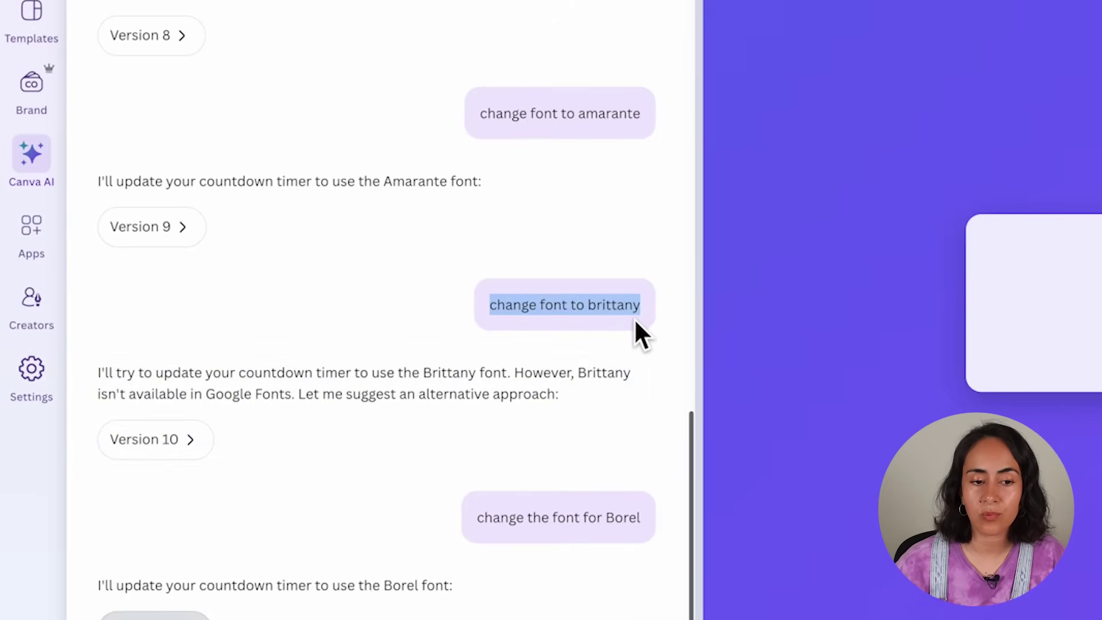
pyautogui.doubleClick(607, 304)
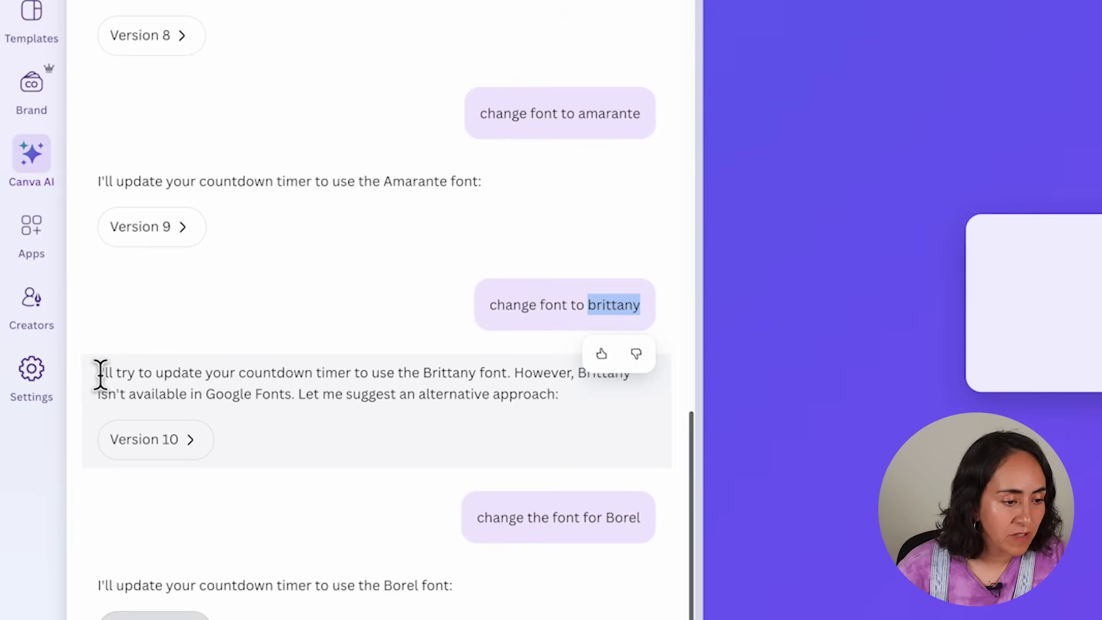
pyautogui.moveTo(167, 379); pyautogui.dragTo(493, 379)
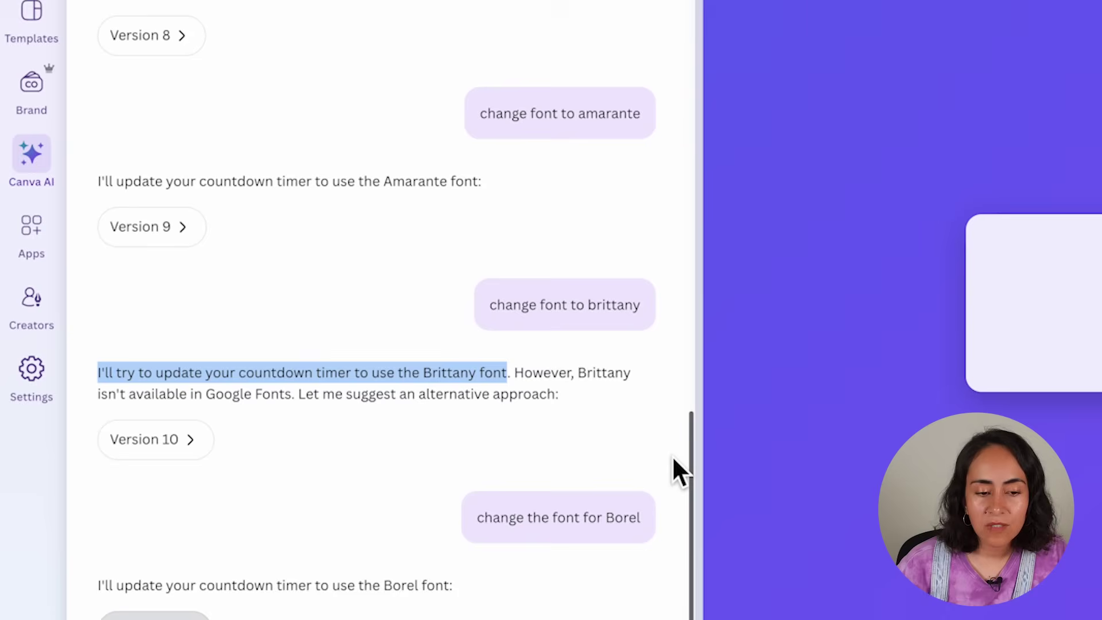
# Examine the chat's reply to the "change font to brittany" request and open Version 10 of the countdown timer.
pyautogui.moveTo(204, 396); pyautogui.dragTo(537, 399)
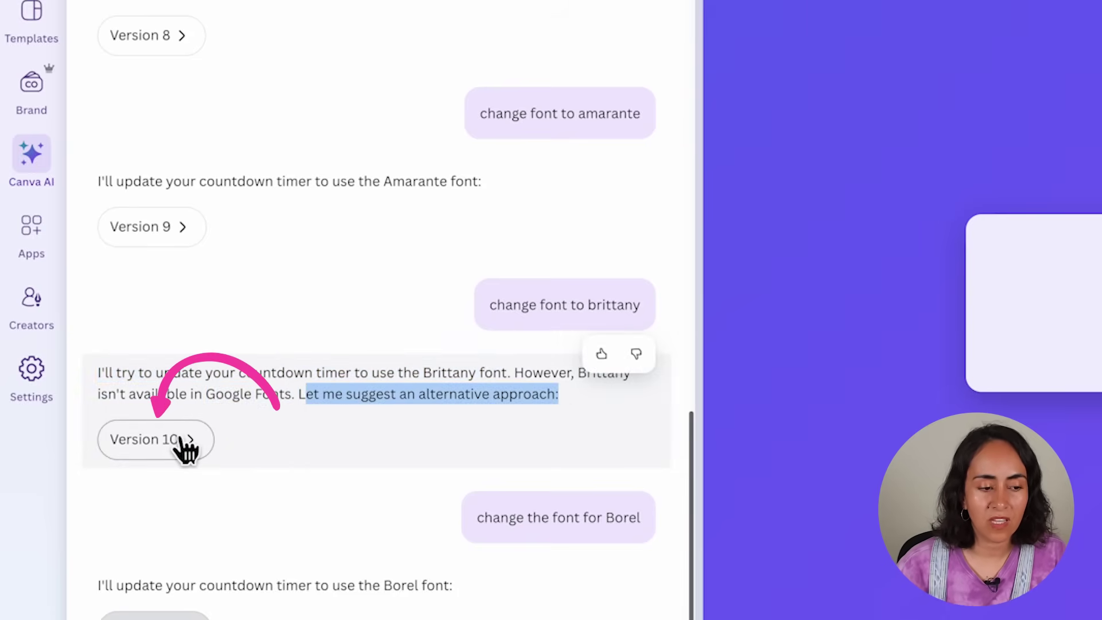
pyautogui.click(181, 441)
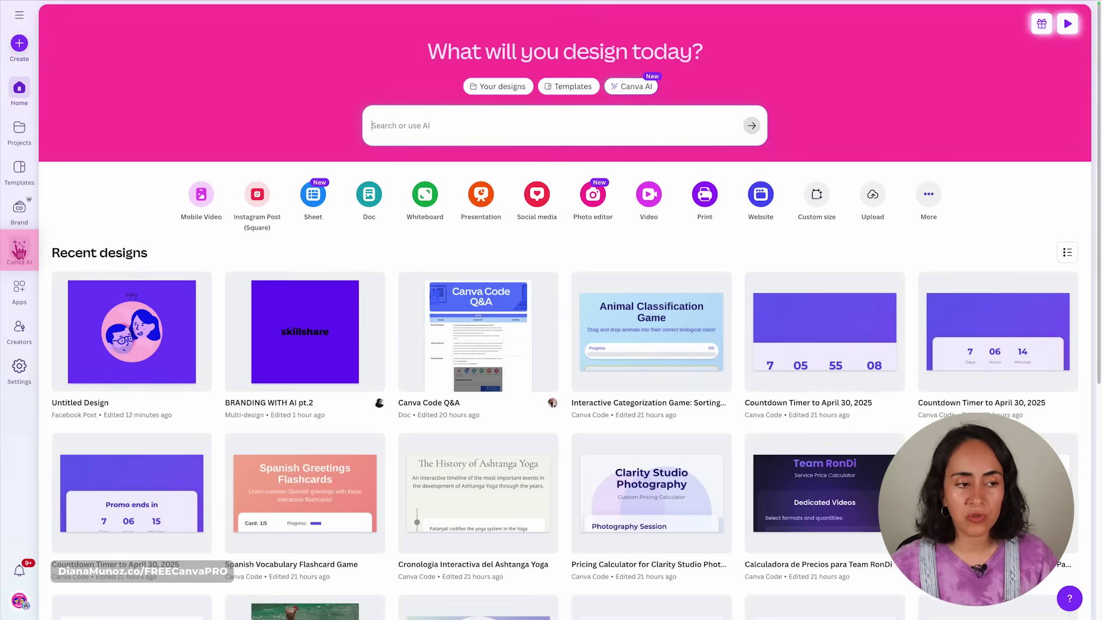
# Start Canva AI in Code for me mode, and reopen the recent Team Connect chat to compare Version 1 with Version 2.
pyautogui.click(19, 248)
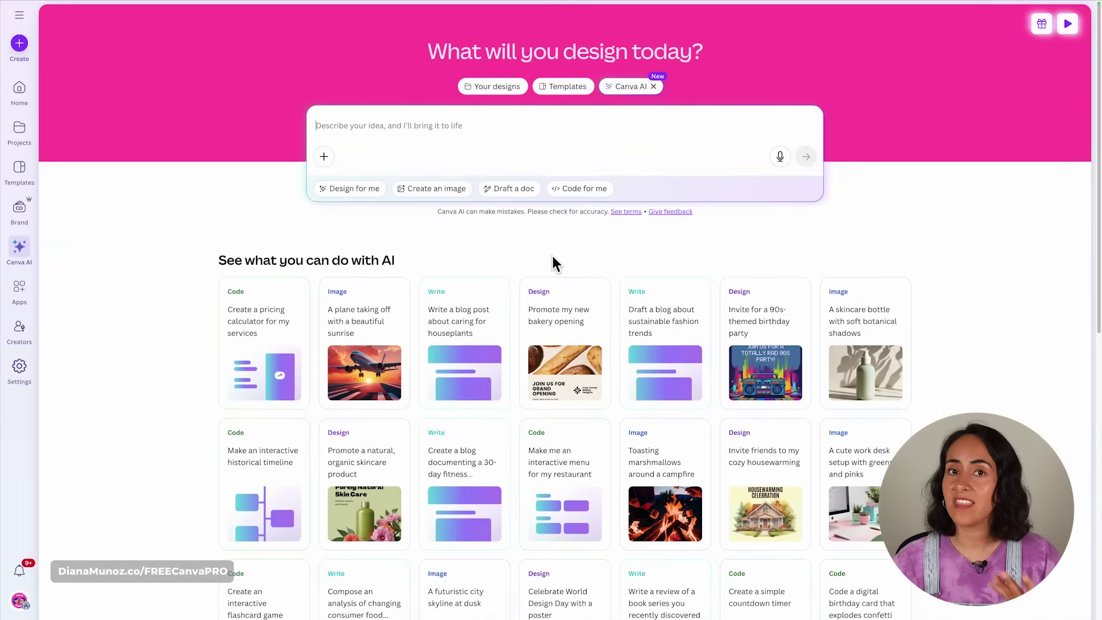
pyautogui.click(592, 195)
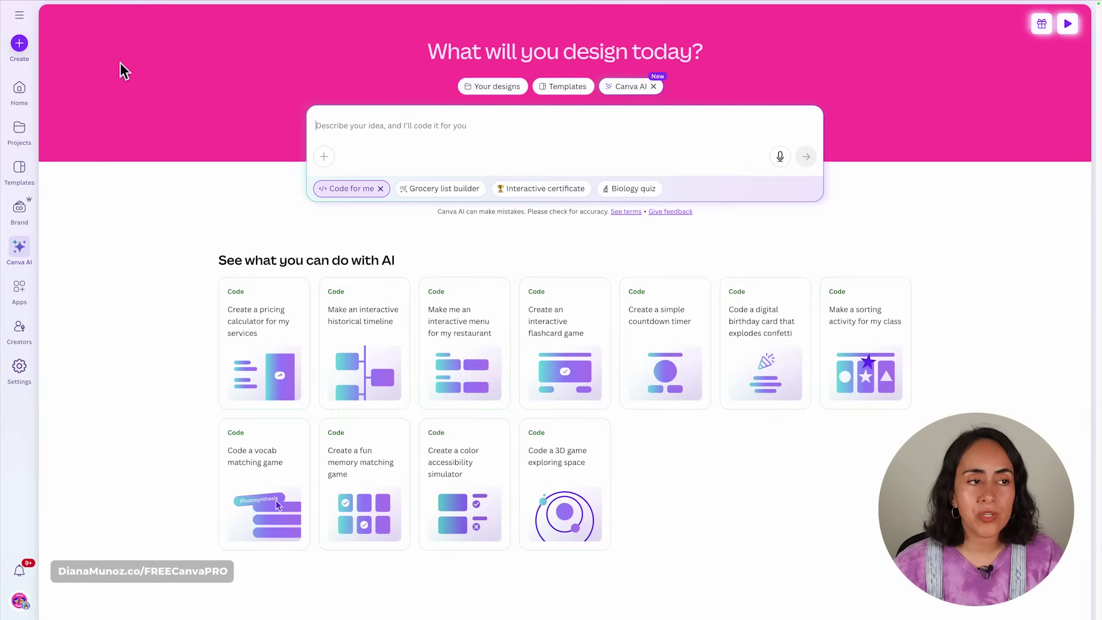
pyautogui.click(22, 17)
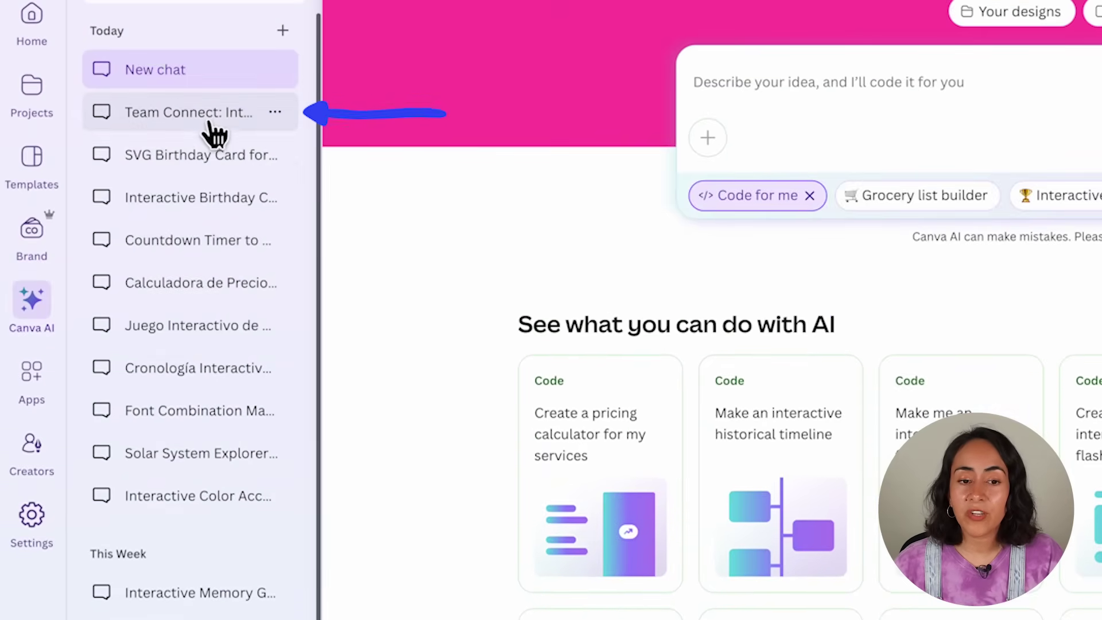
pyautogui.click(212, 134)
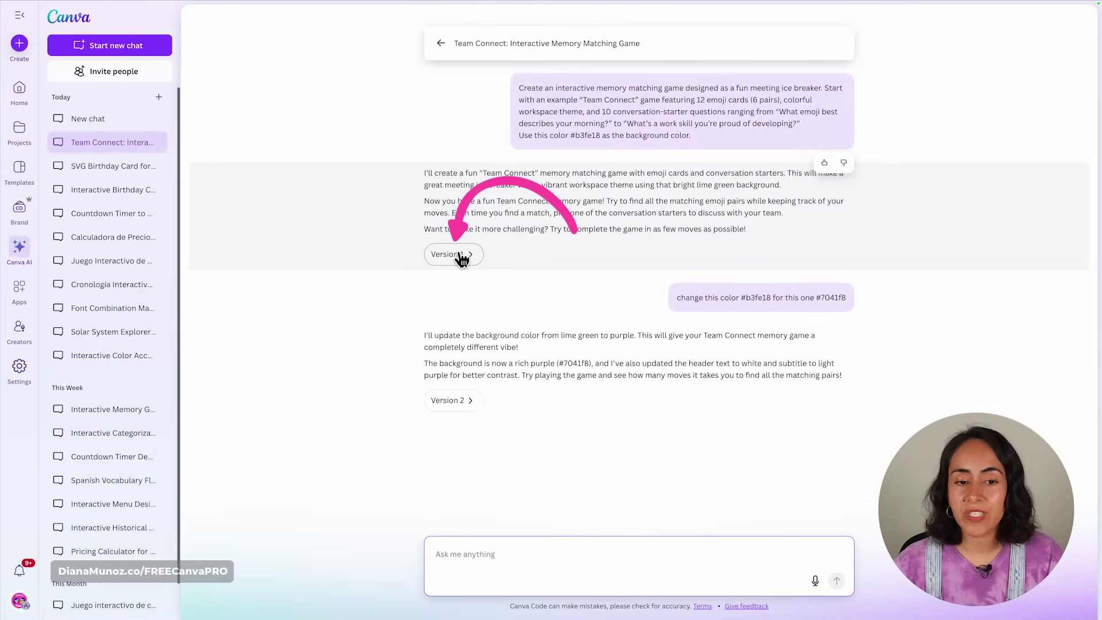
pyautogui.click(453, 254)
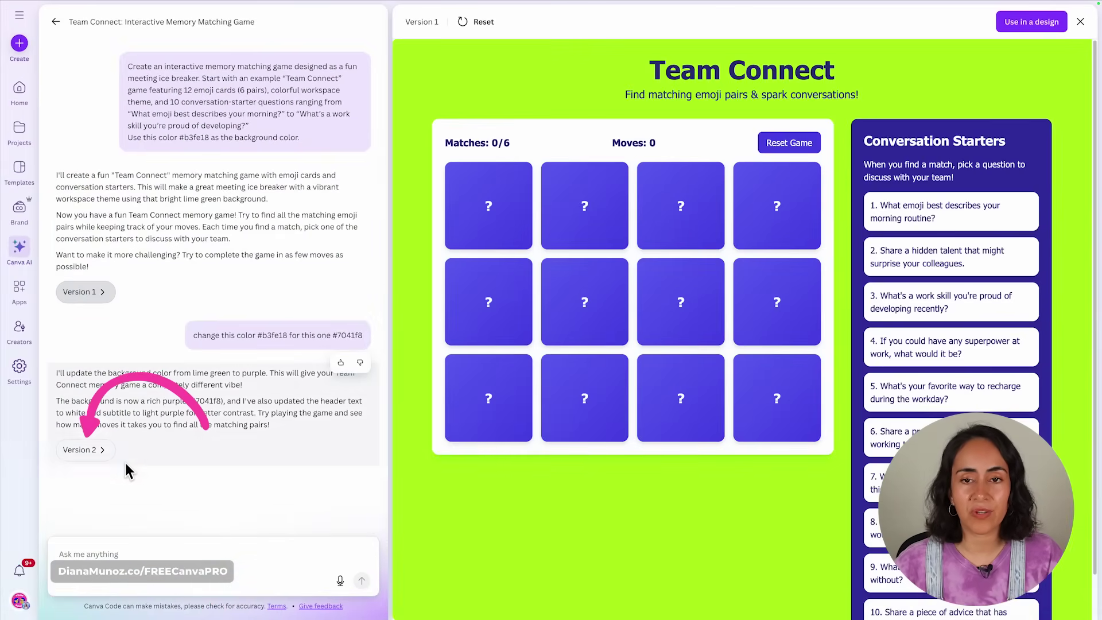
pyautogui.click(90, 456)
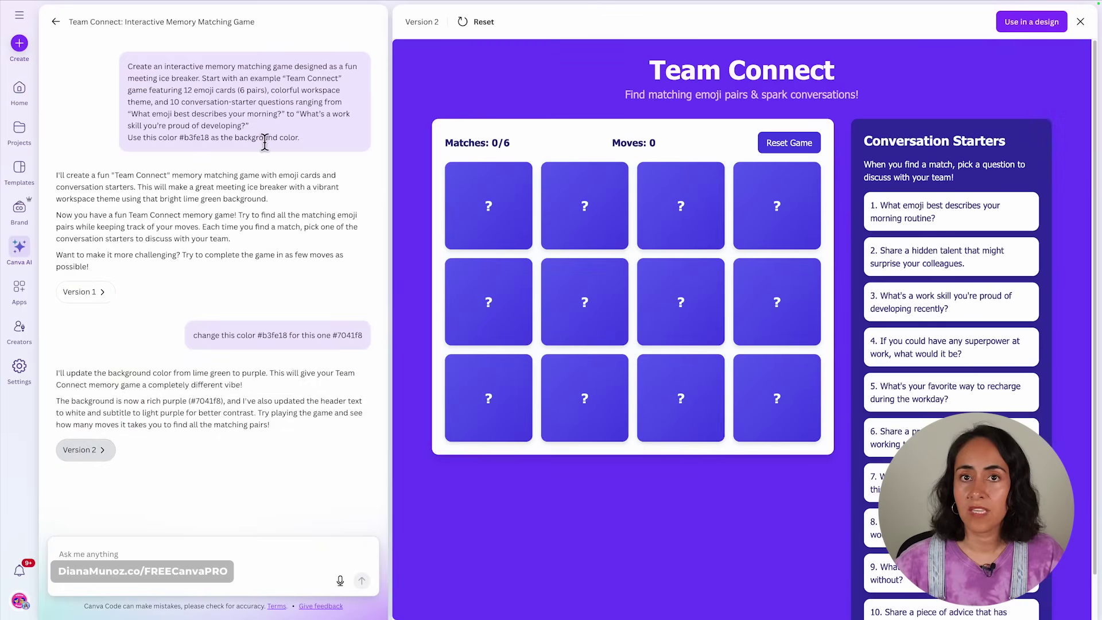
# Return to the Canva AI start page and choose Code for me for a new creation.
pyautogui.click(21, 248)
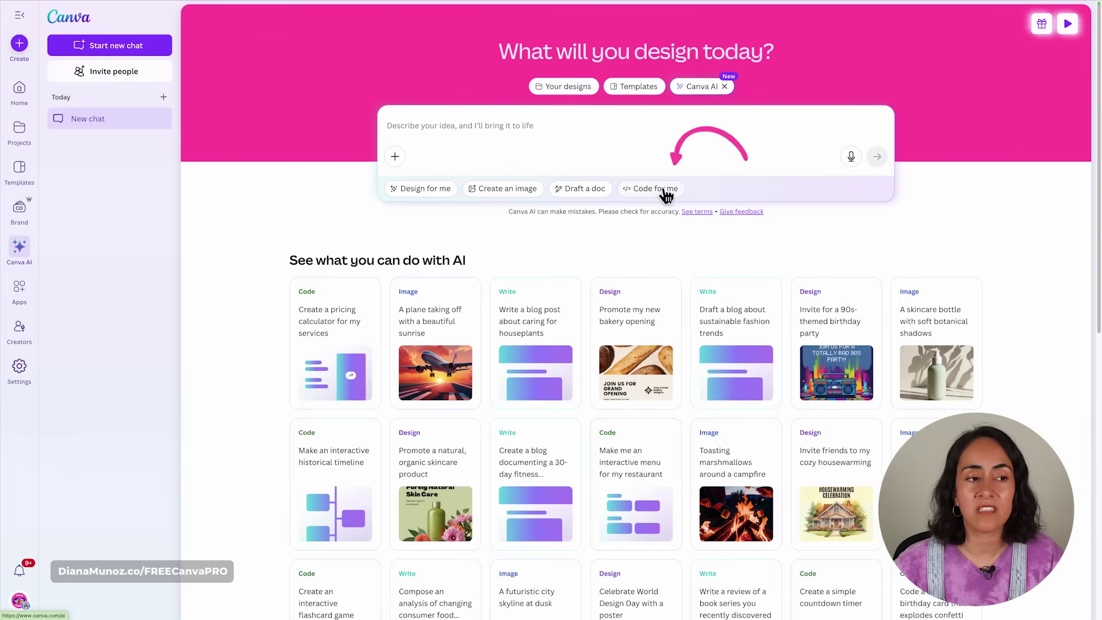
pyautogui.click(654, 189)
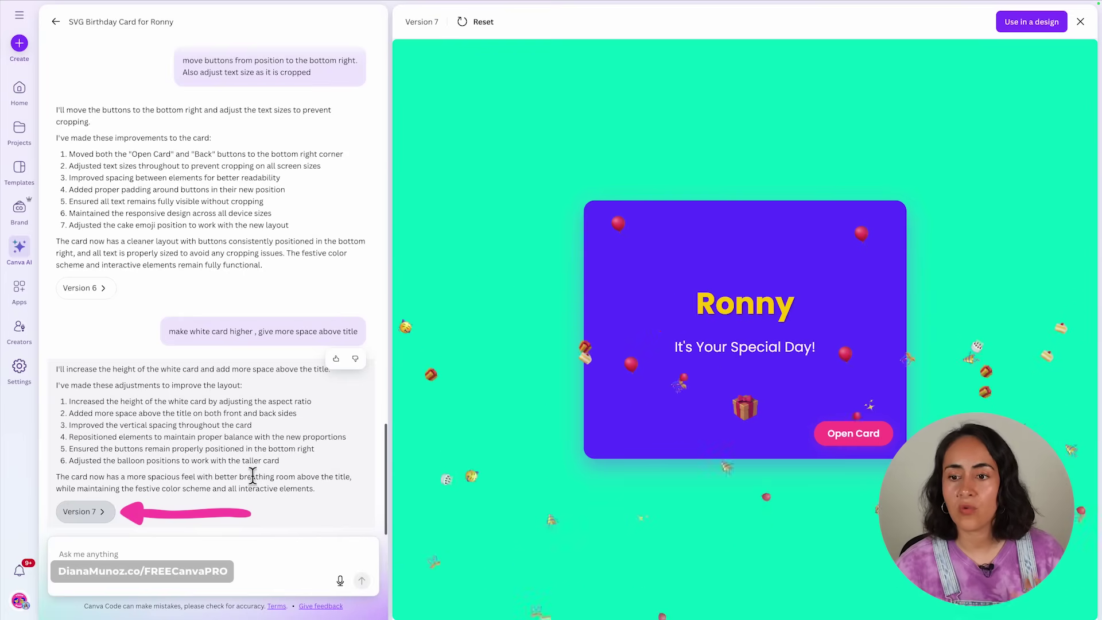
# Use Version 7 of the SVG birthday card in a design, and create and copy a public view link for it.
pyautogui.click(1027, 22)
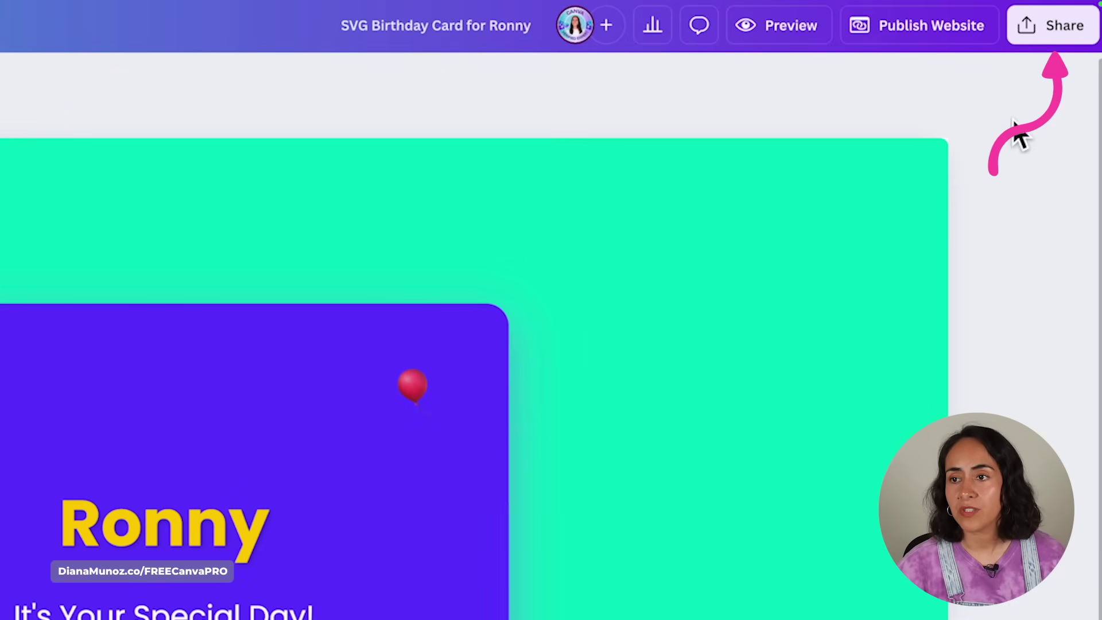
pyautogui.click(1052, 29)
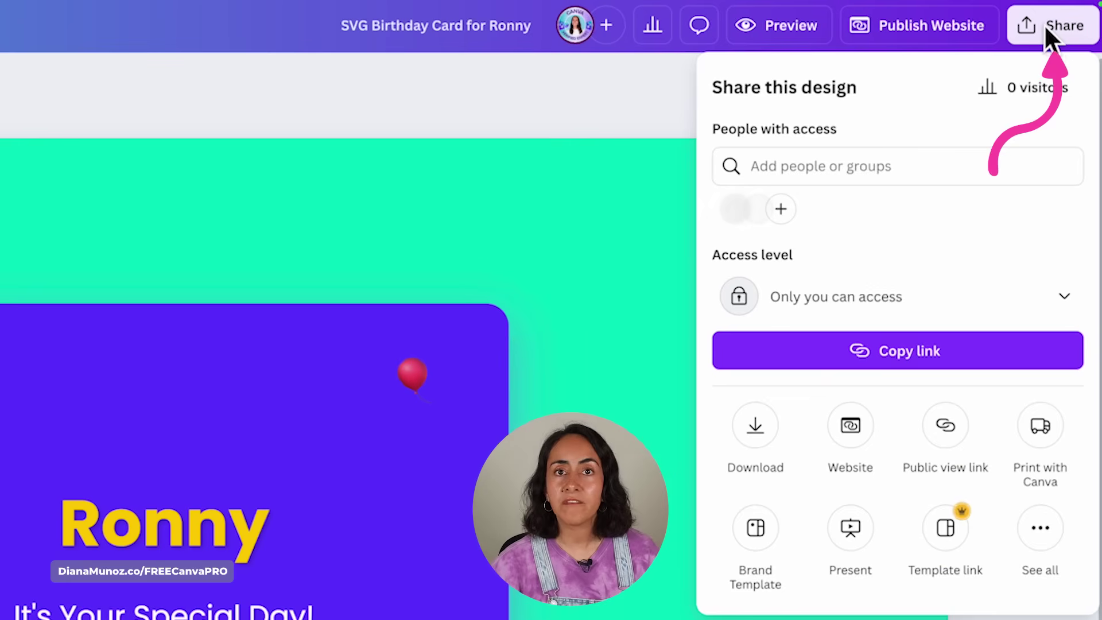
pyautogui.click(945, 427)
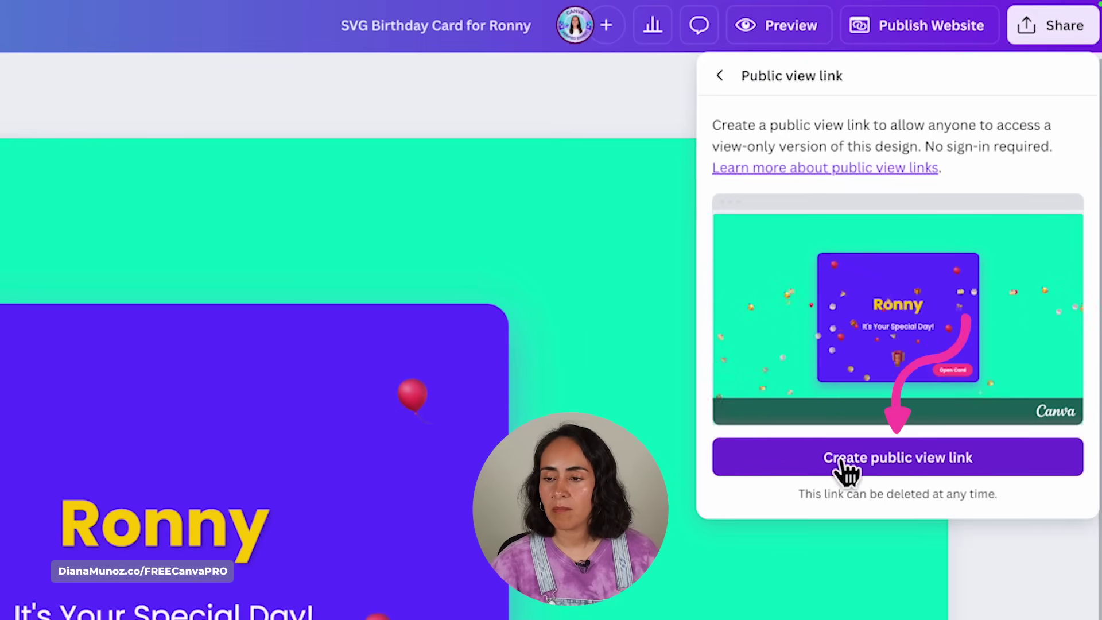
pyautogui.click(920, 453)
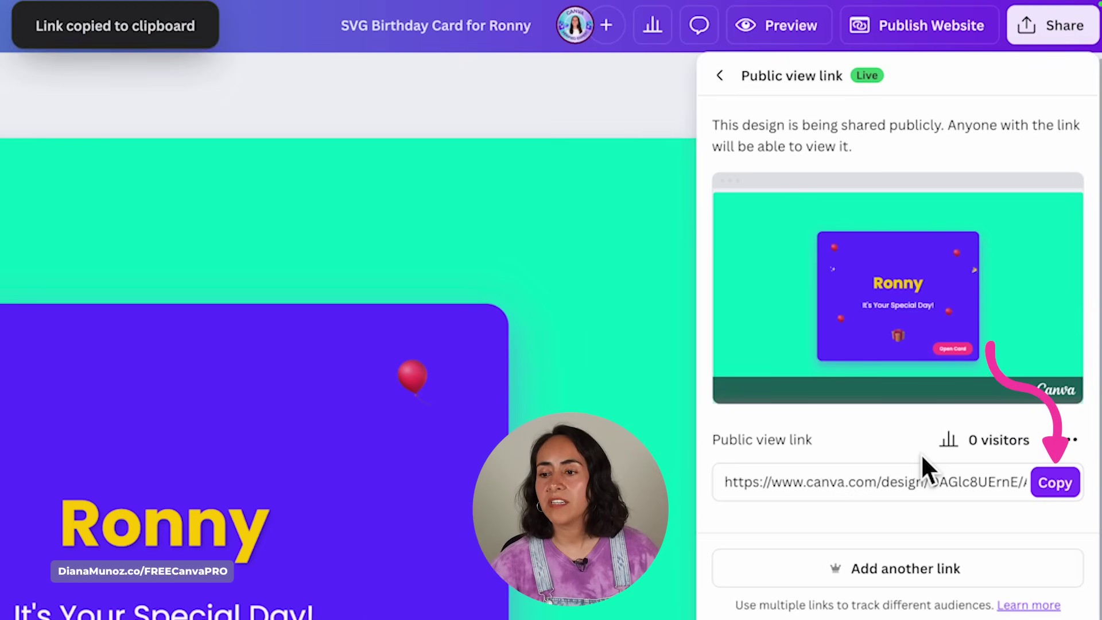
pyautogui.click(1042, 488)
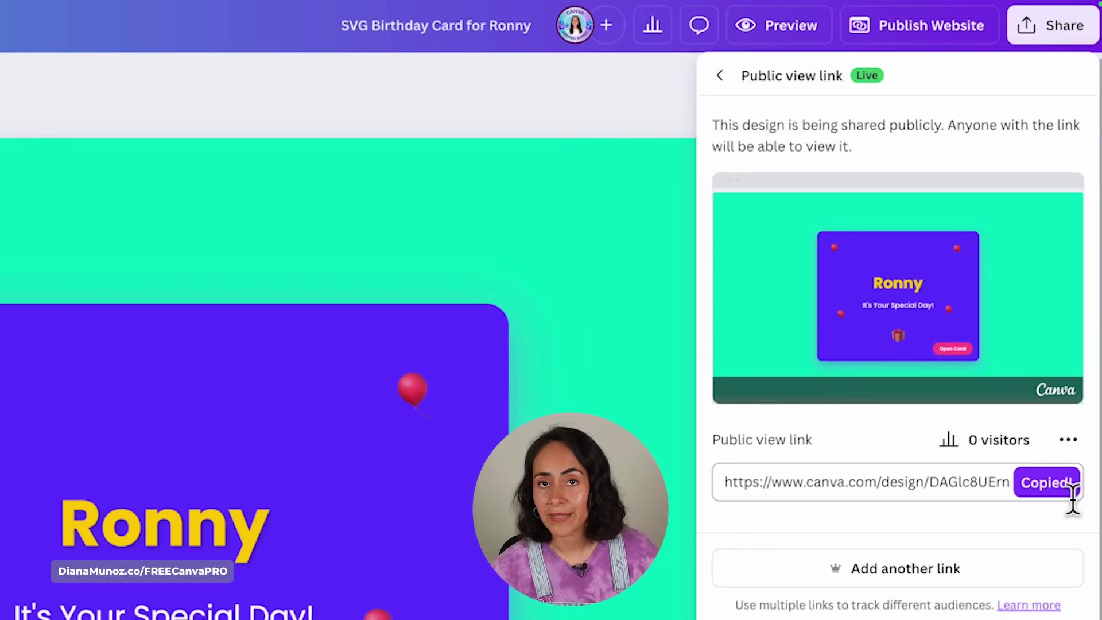
pyautogui.press('Escape')
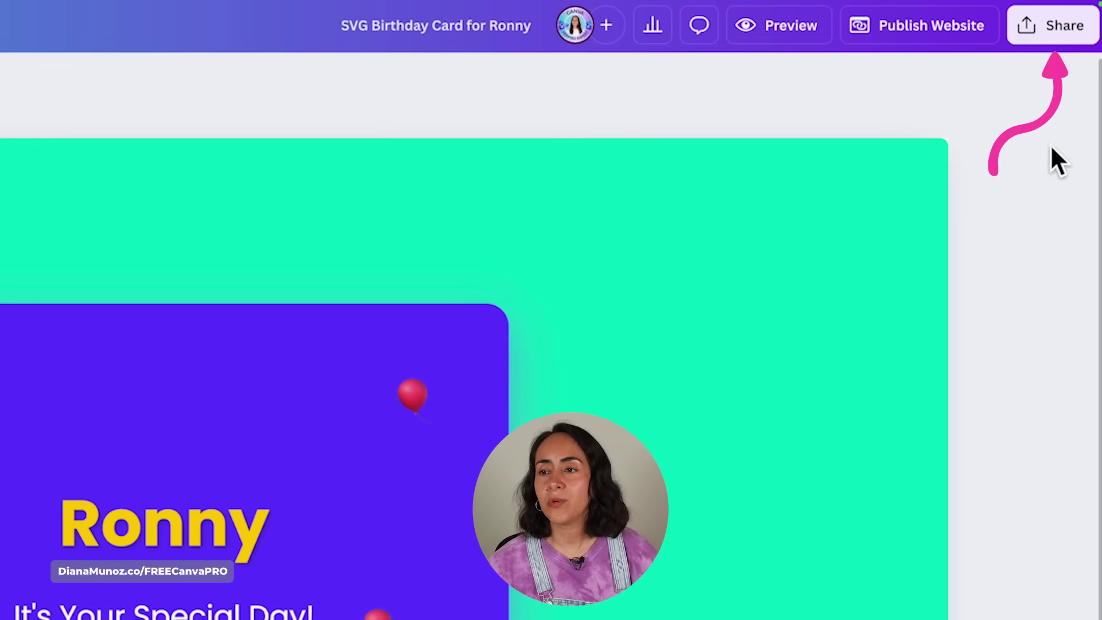
# Look up the Website option among the birthday card design's sharing options.
pyautogui.click(1049, 25)
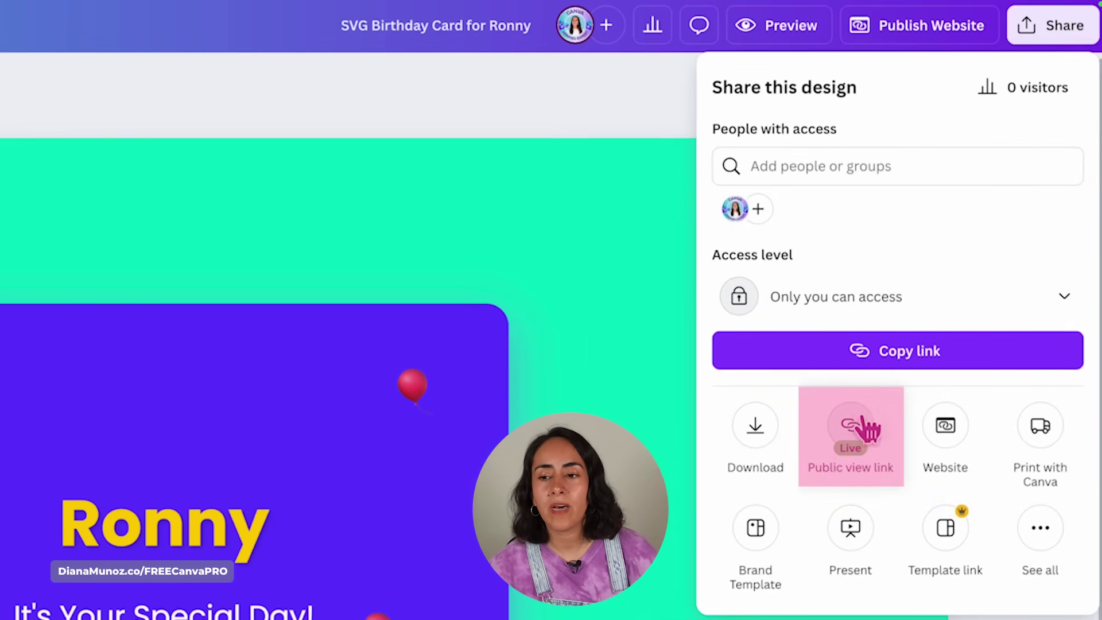
pyautogui.click(957, 450)
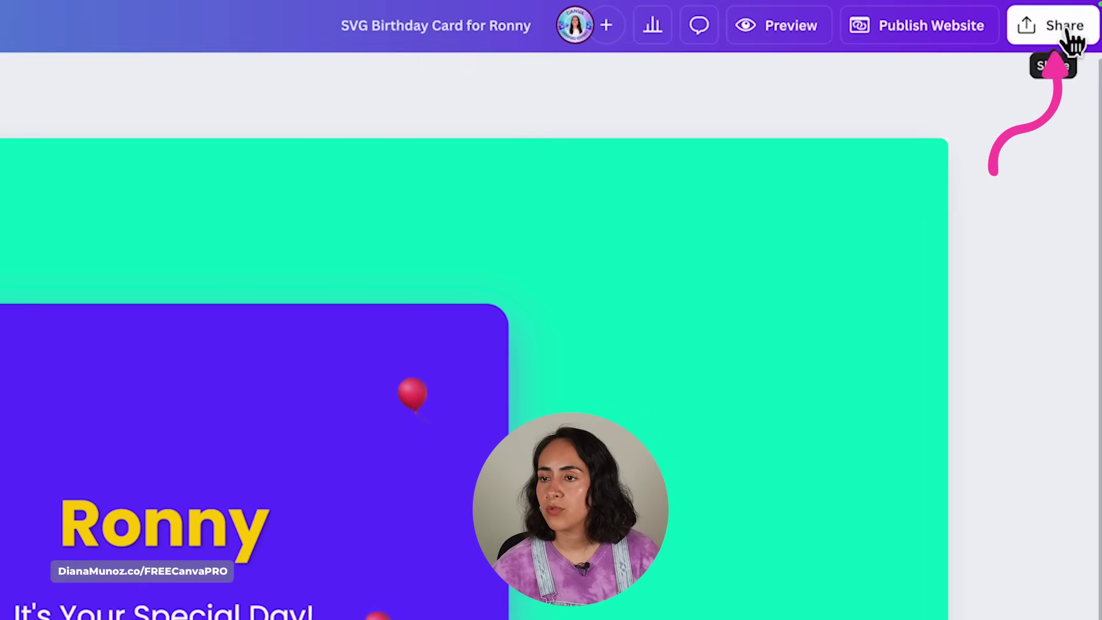
# Generate an embed for the birthday card design and copy its HTML embed code.
pyautogui.click(1066, 40)
pyautogui.click(1039, 531)
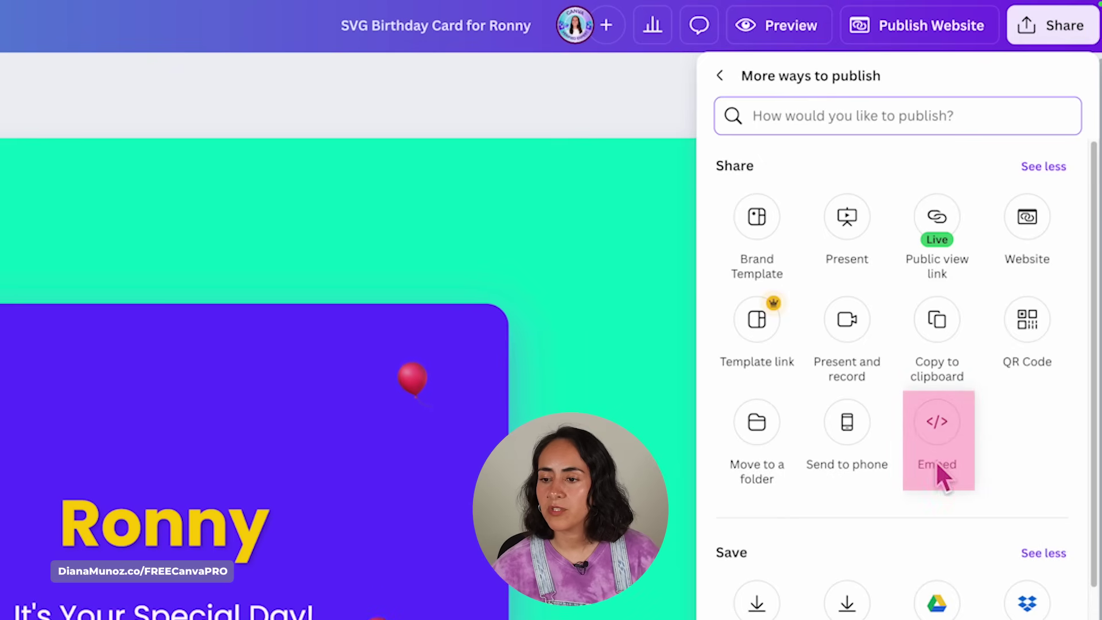
pyautogui.click(949, 432)
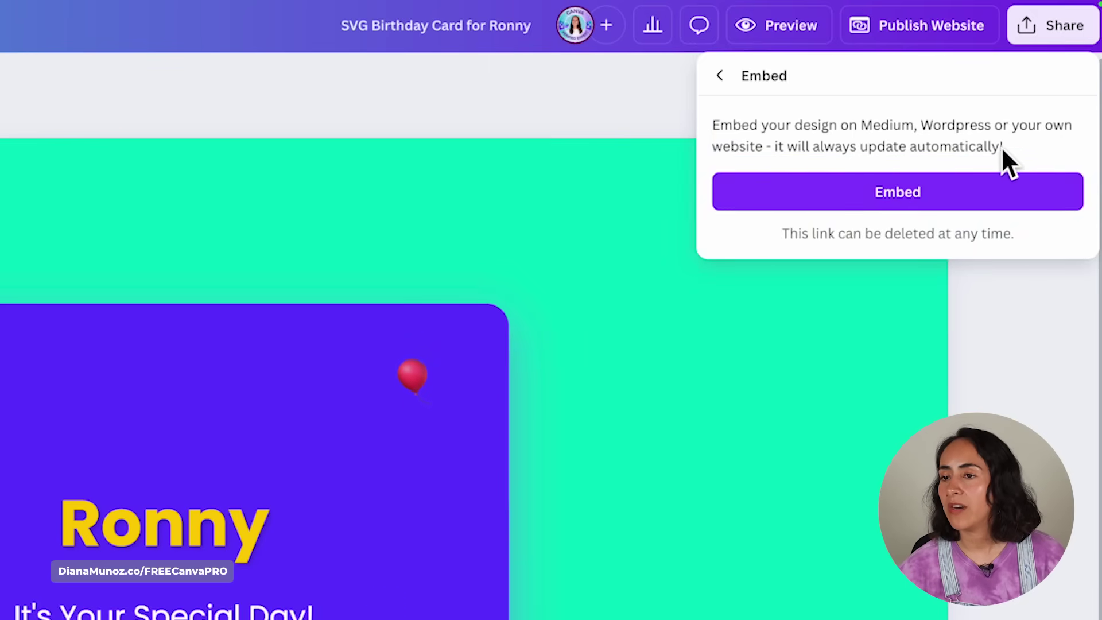
pyautogui.click(898, 193)
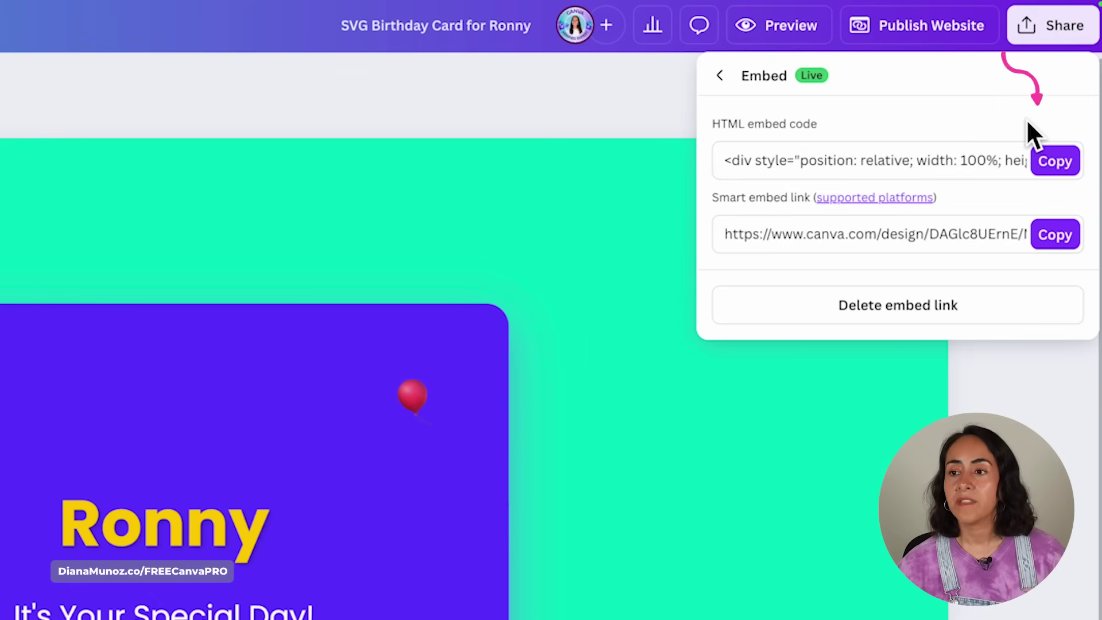
pyautogui.click(1054, 160)
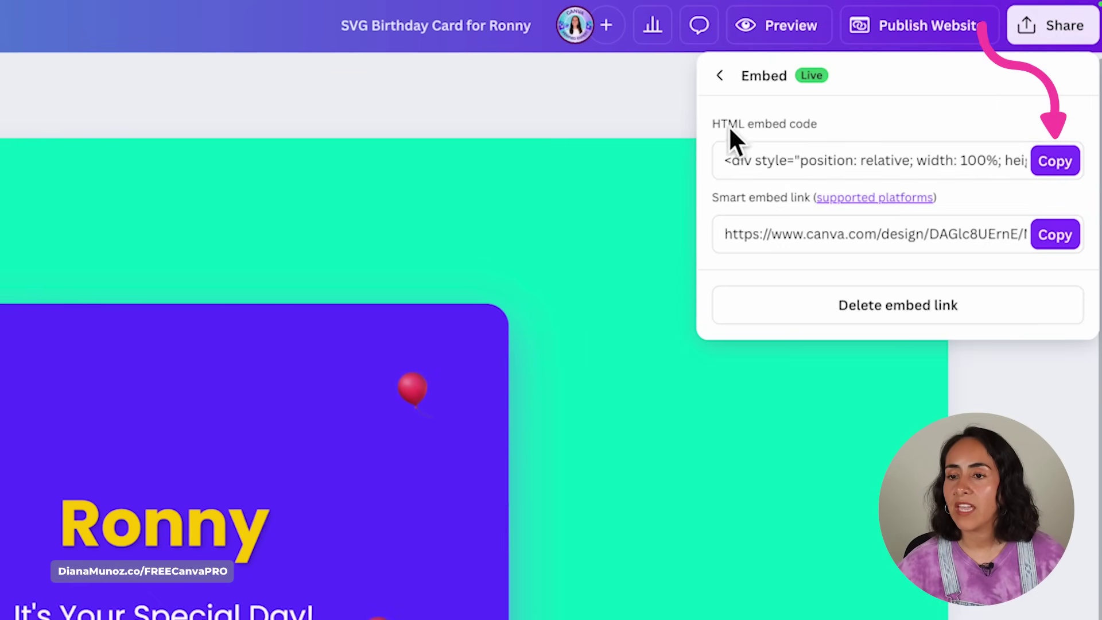
pyautogui.click(1056, 163)
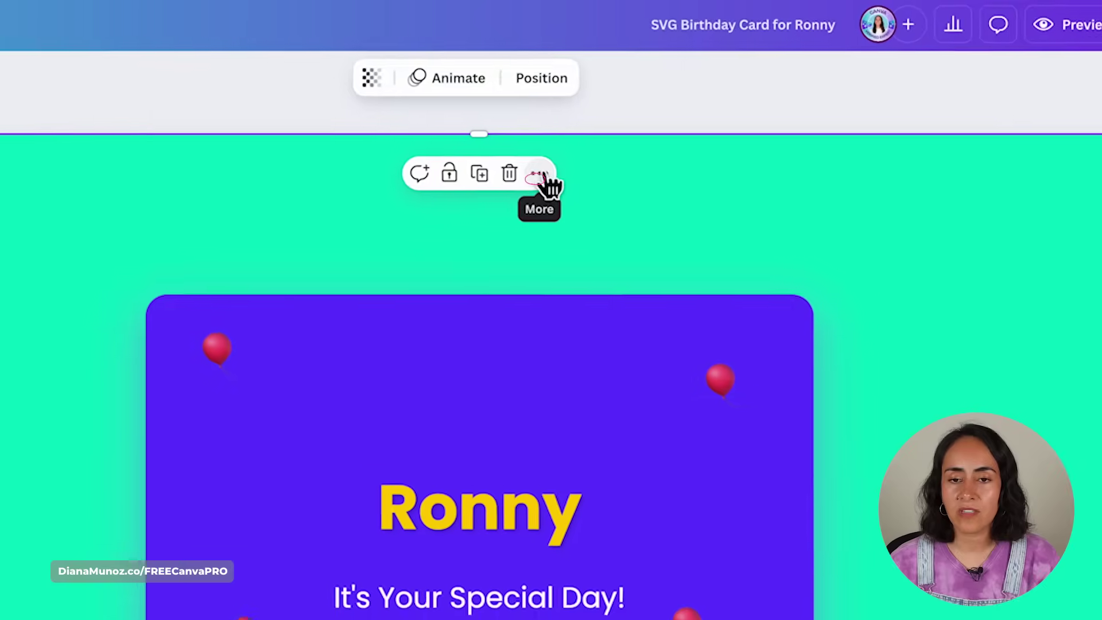
# Copy the interactive birthday card element onto a new second page of the Facebook Post design and stretch it to fill the page.
pyautogui.click(612, 100)
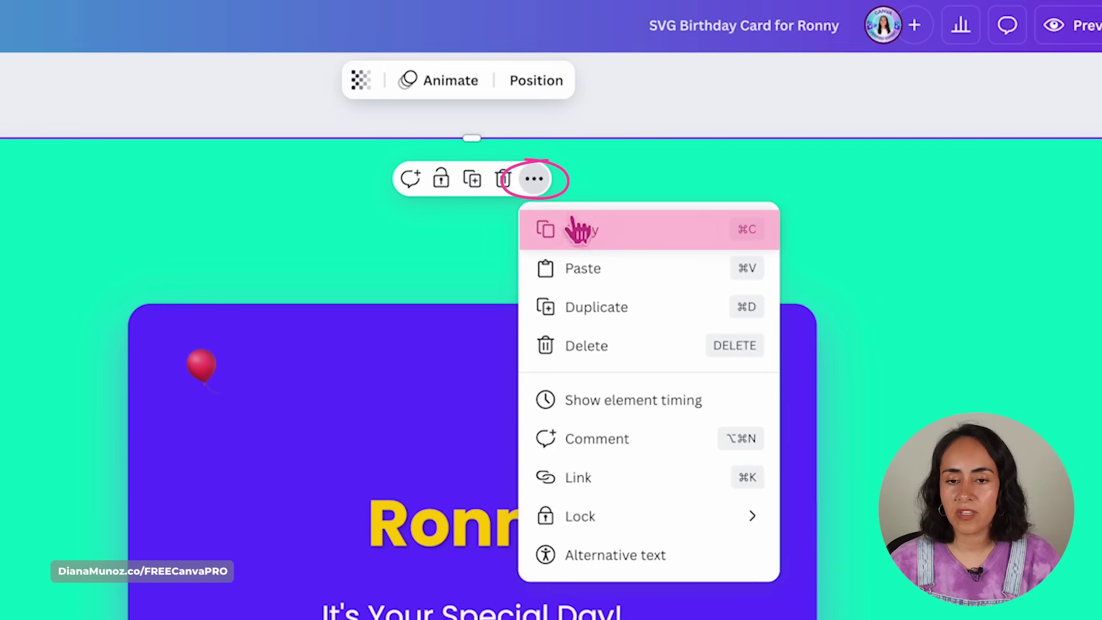
pyautogui.click(576, 230)
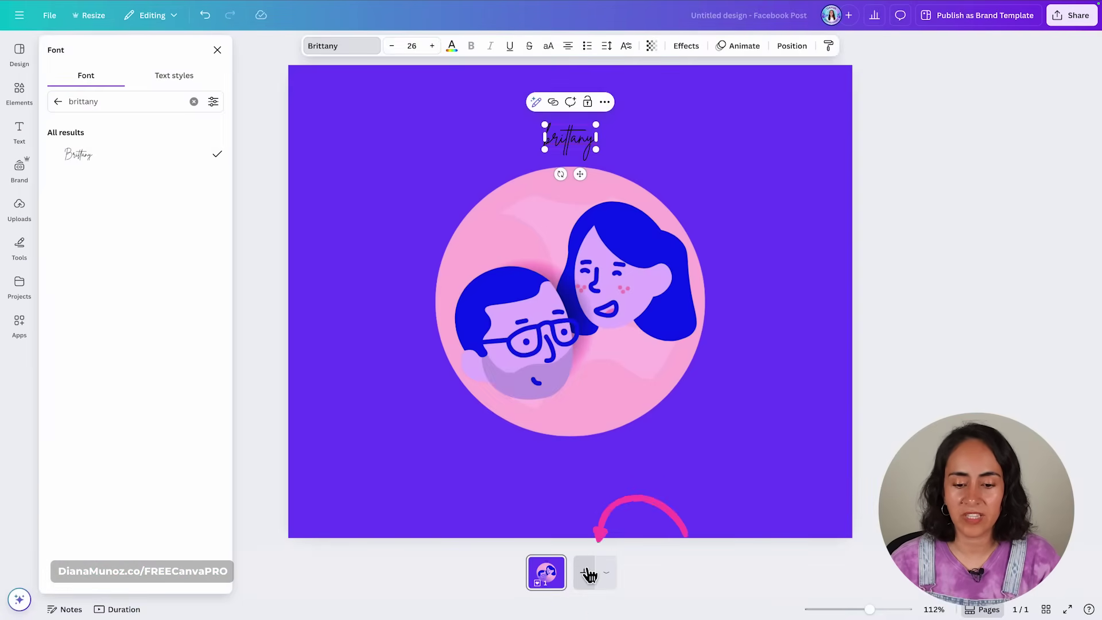
pyautogui.click(585, 572)
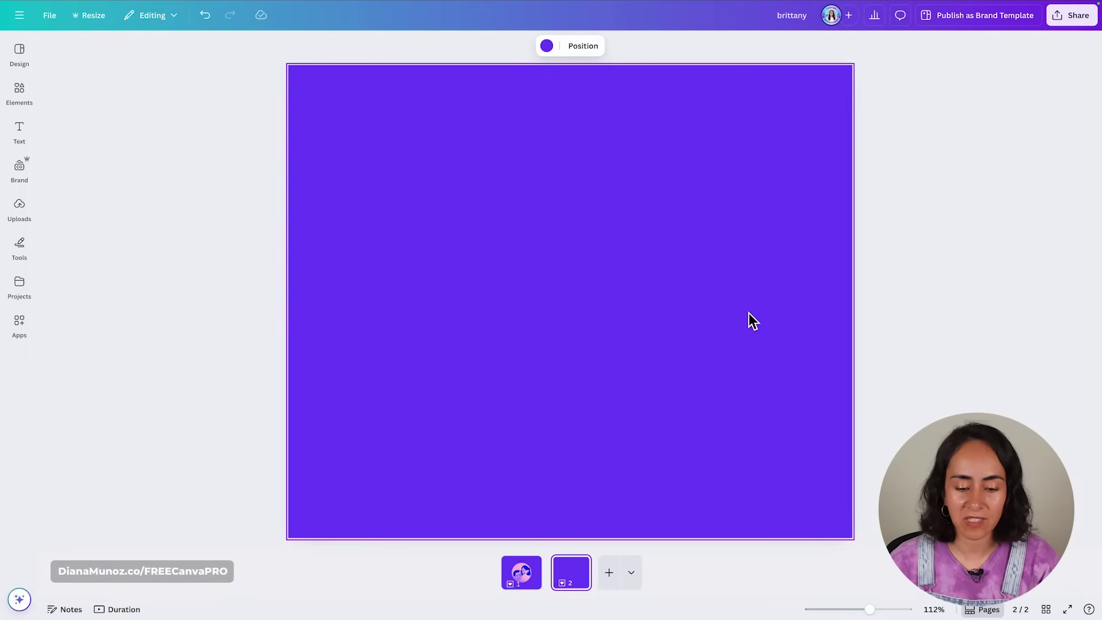
pyautogui.hotkey('ctrl', 'v')
pyautogui.moveTo(577, 401)
pyautogui.mouseDown()
pyautogui.moveTo(585, 542)
pyautogui.moveTo(573, 537)
pyautogui.mouseUp()
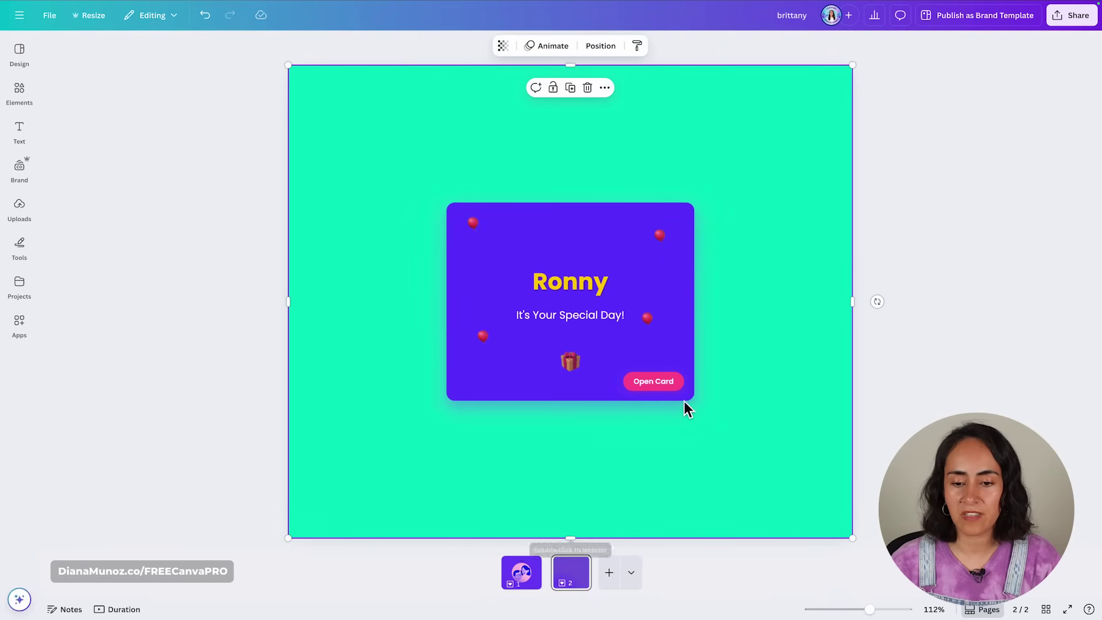
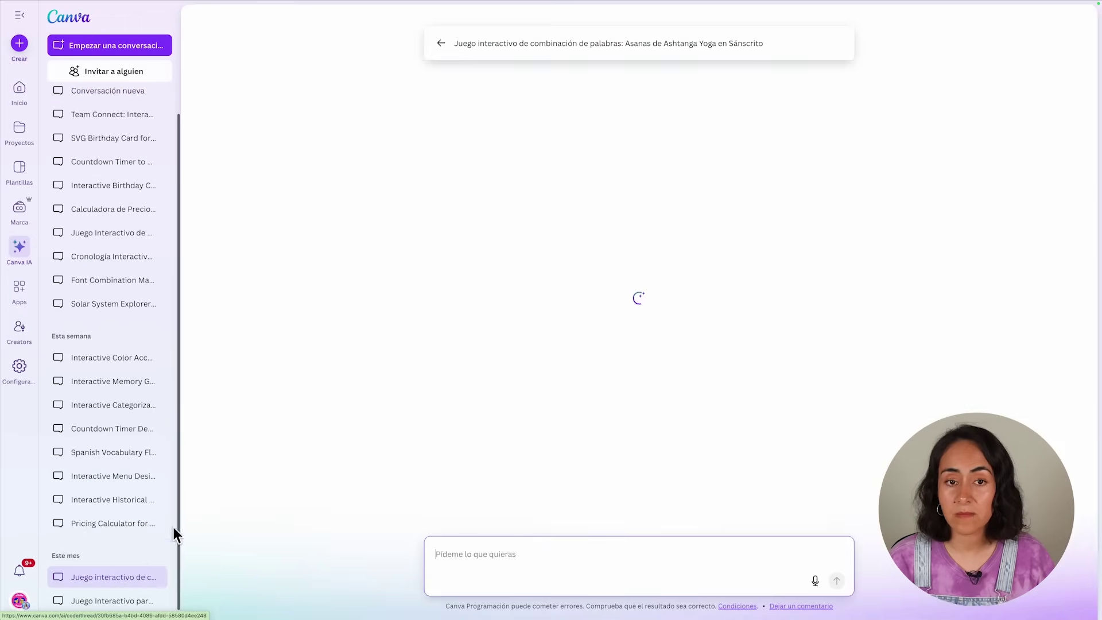
pyautogui.click(466, 477)
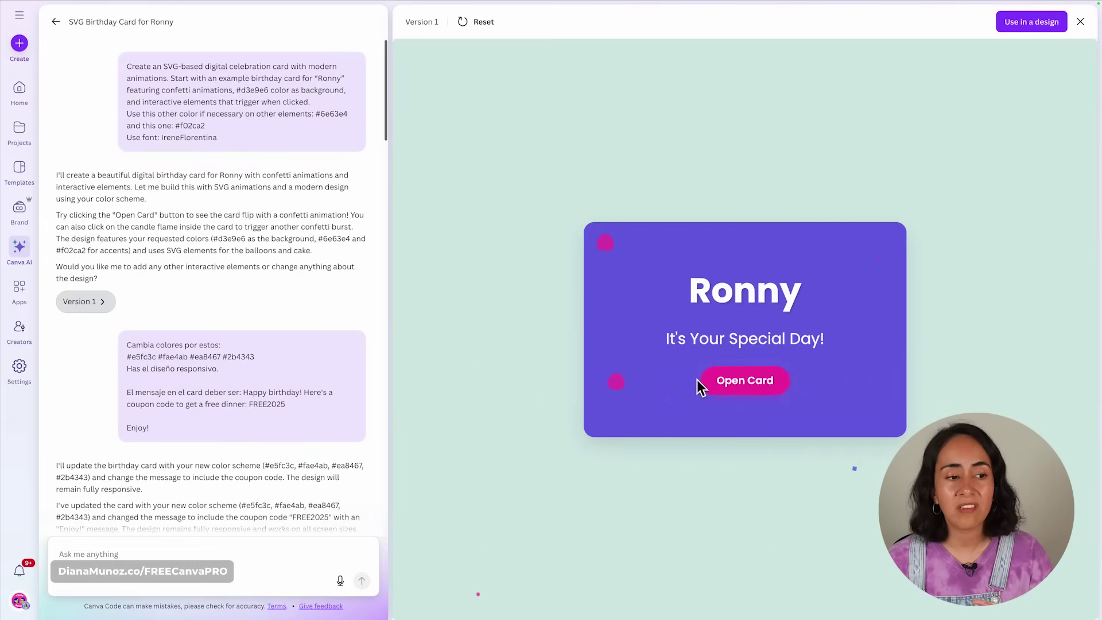
# In the SVG birthday card chat, open Version 1's card and examine the follow-up prompt's color codes, responsive design request and new message text.
pyautogui.click(759, 386)
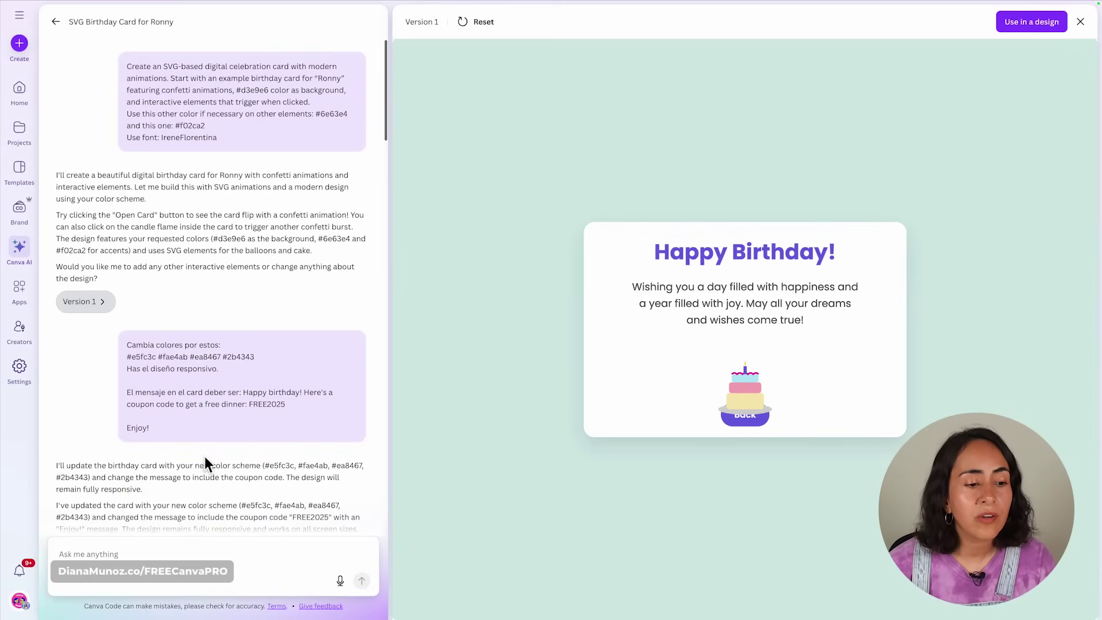
pyautogui.moveTo(127, 343); pyautogui.dragTo(262, 370)
pyautogui.scroll(-2, 263, 369)
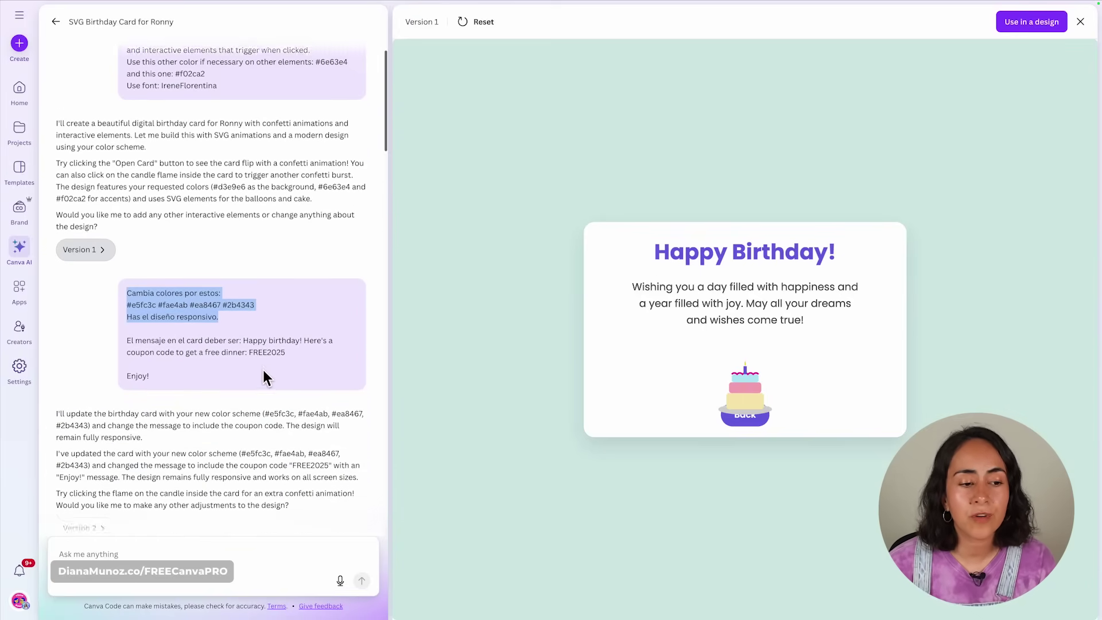
pyautogui.moveTo(127, 277); pyautogui.dragTo(265, 287)
pyautogui.scroll(-2, 298, 256)
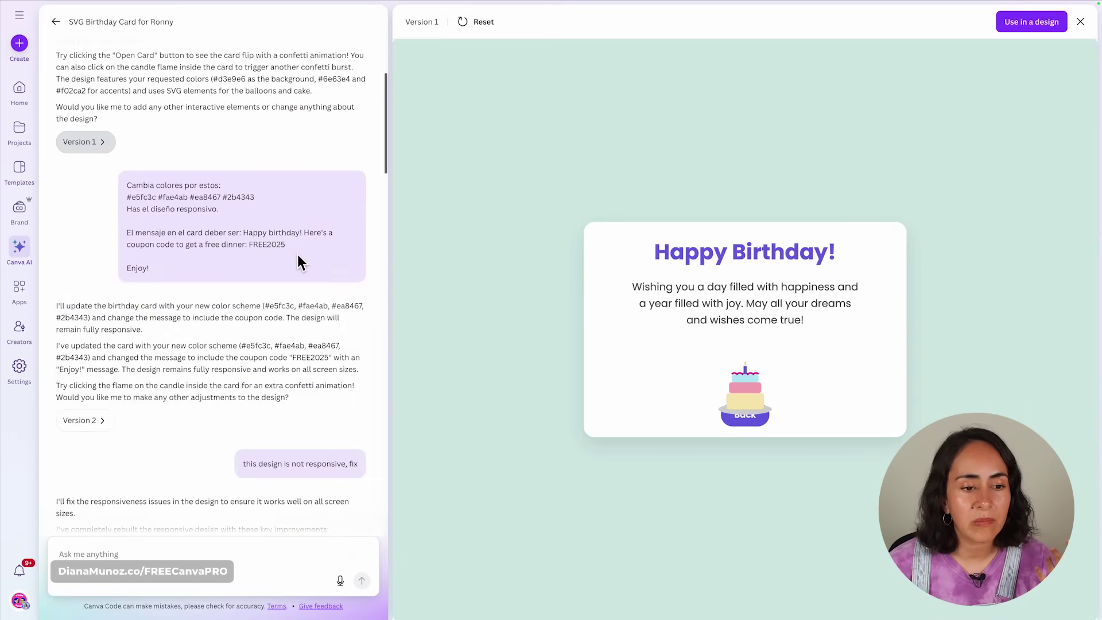
pyautogui.click(220, 199)
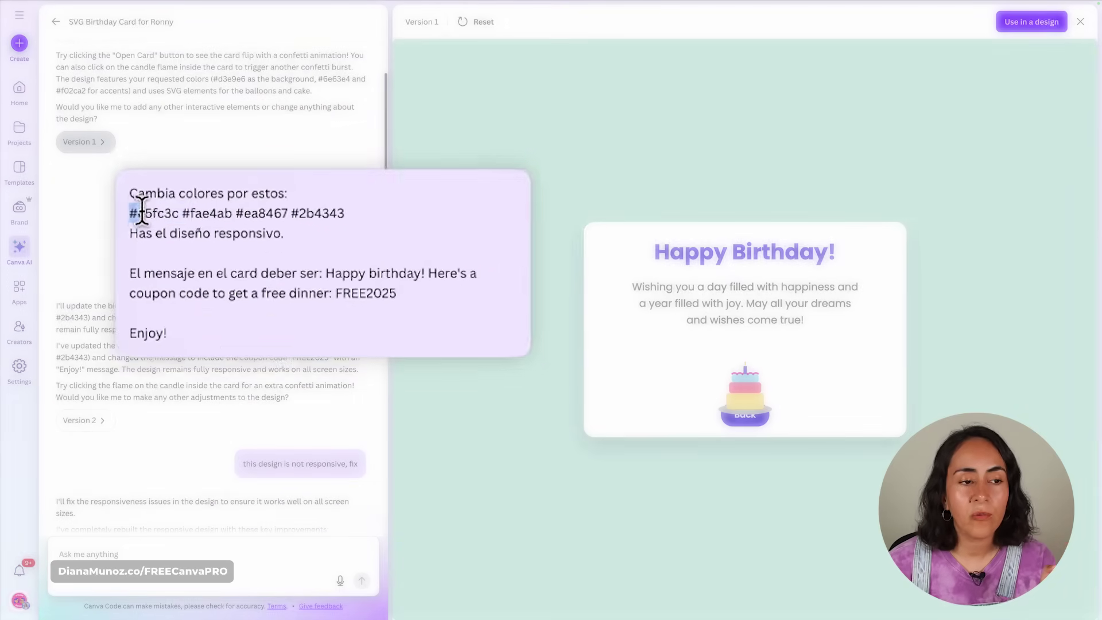
pyautogui.moveTo(128, 197); pyautogui.dragTo(256, 197)
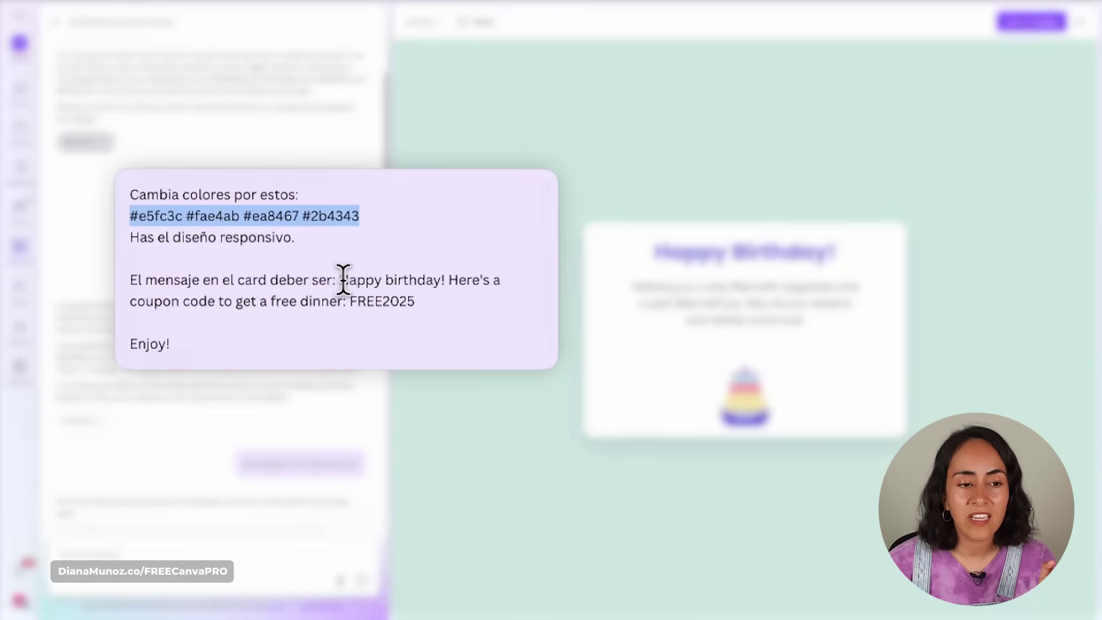
pyautogui.moveTo(341, 280); pyautogui.dragTo(435, 307)
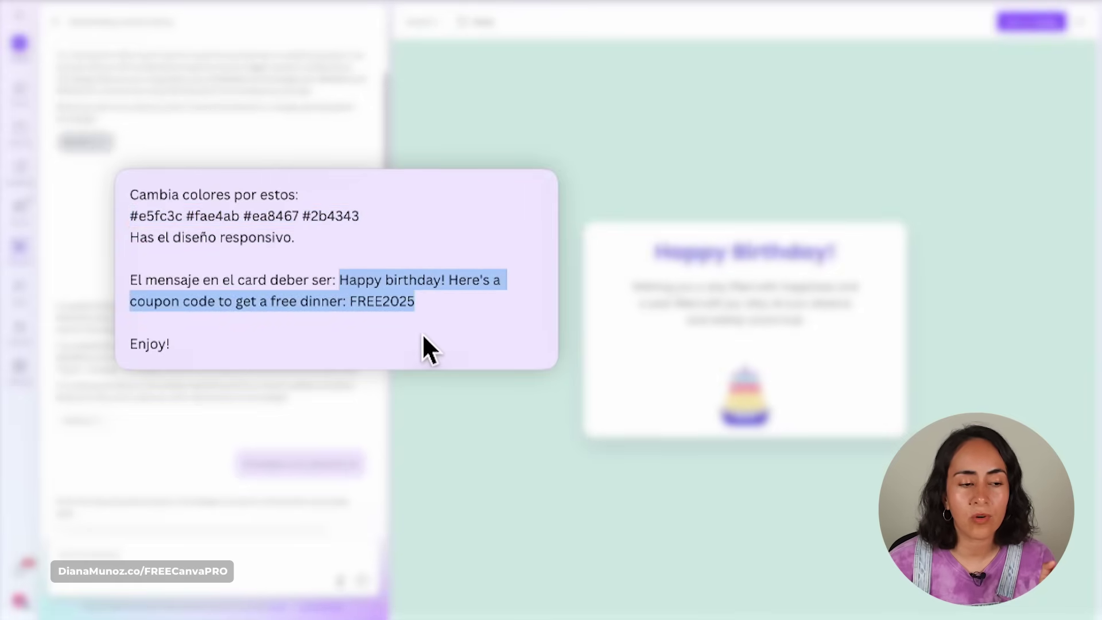
# Preview Version 2 of the SVG birthday card and open the card to check its coupon message.
pyautogui.click(87, 421)
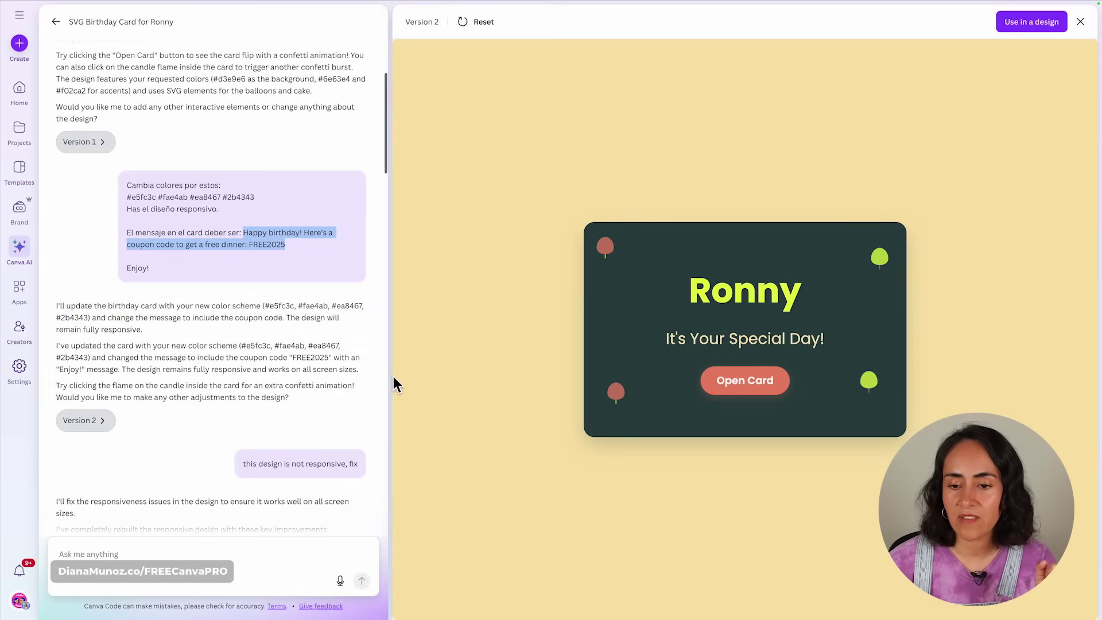
pyautogui.click(756, 392)
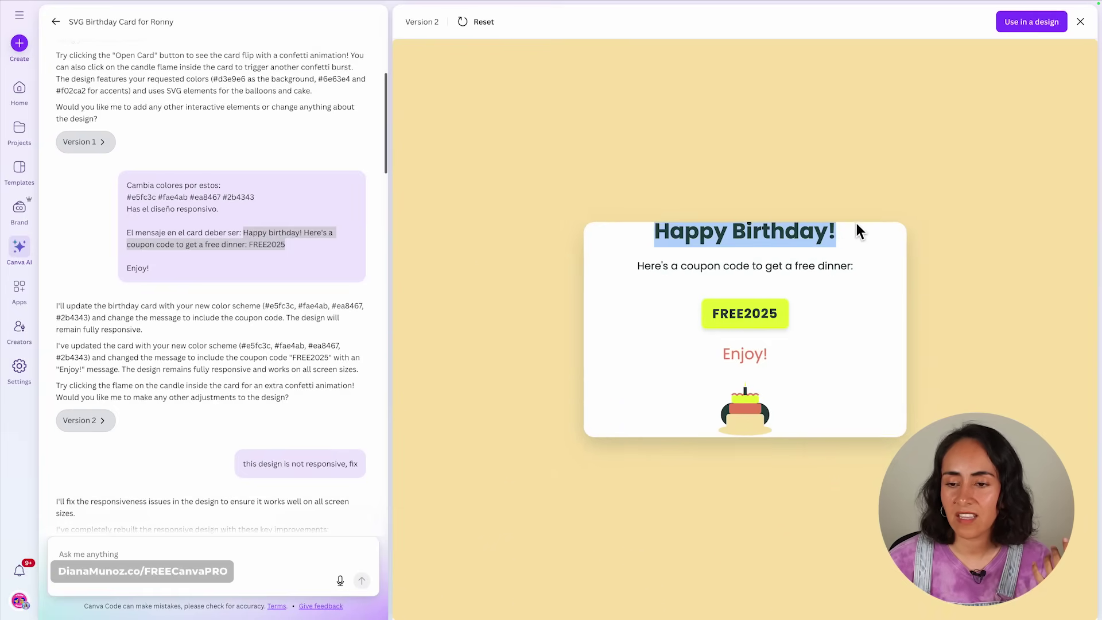
pyautogui.click(882, 225)
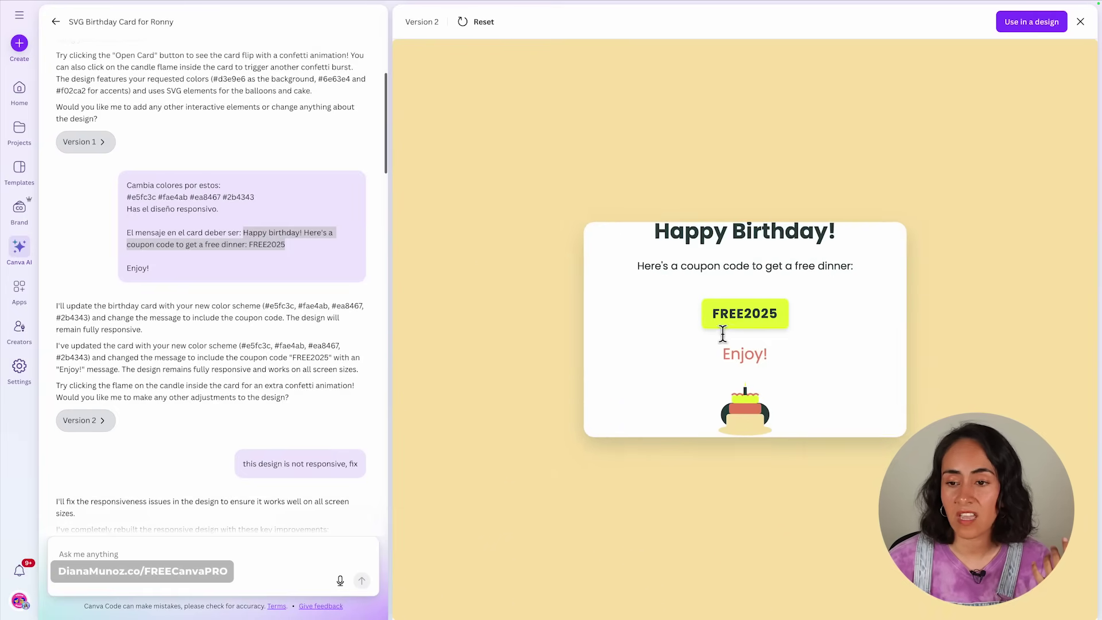
# Read through the remaining follow-up prompts in the SVG birthday card chat, from the responsiveness fix to the Delius font request.
pyautogui.scroll(-5, 273, 386)
pyautogui.moveTo(243, 326); pyautogui.dragTo(317, 326)
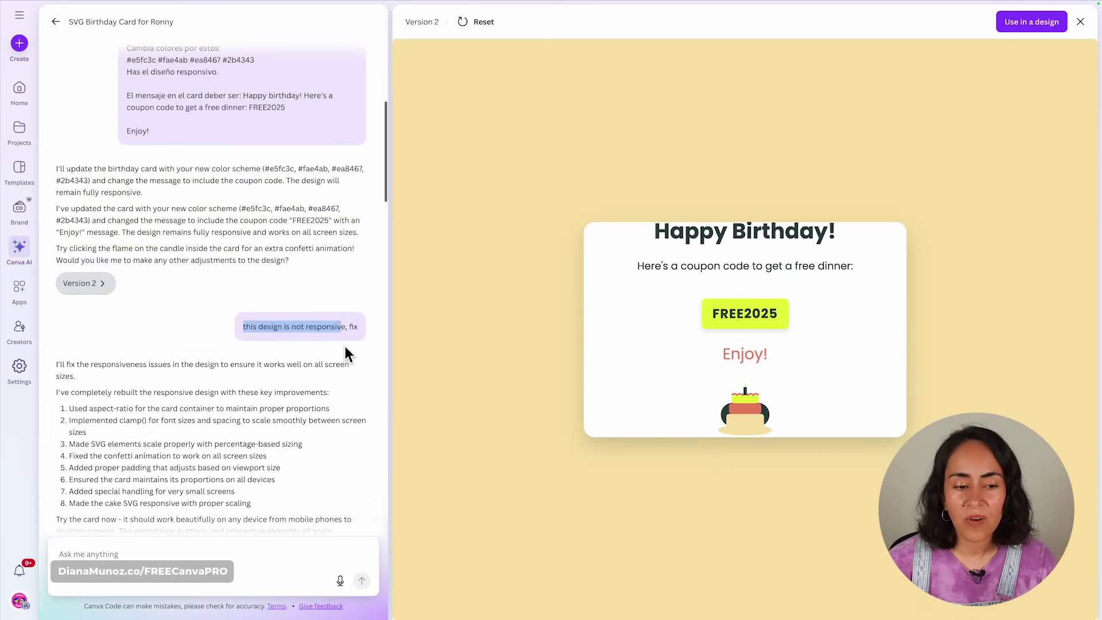
pyautogui.scroll(-5, 321, 356)
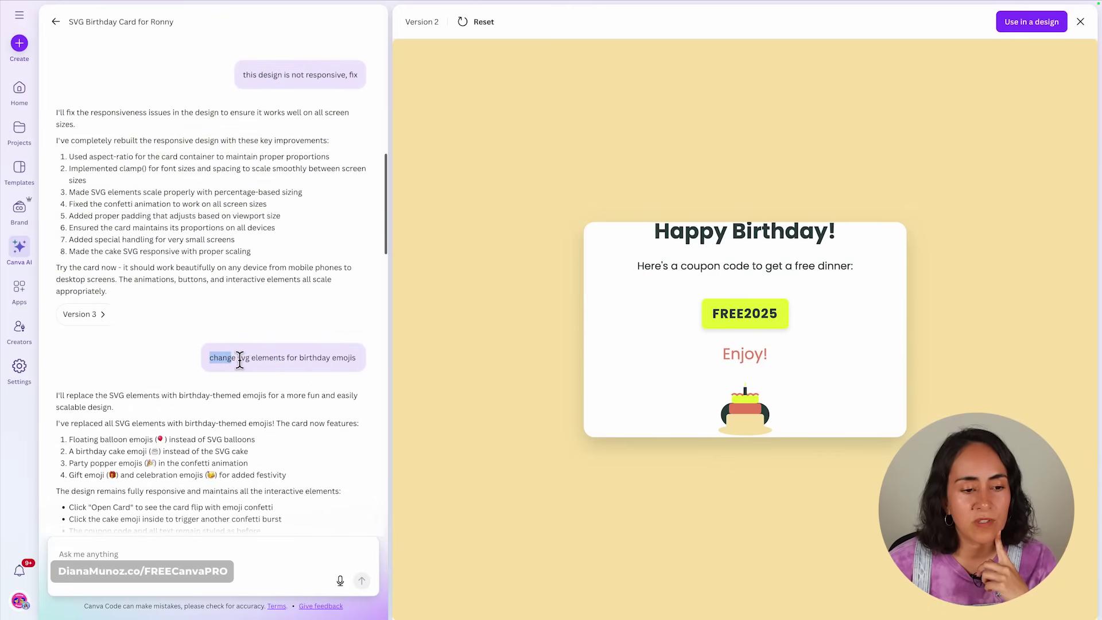
pyautogui.scroll(5, 254, 358)
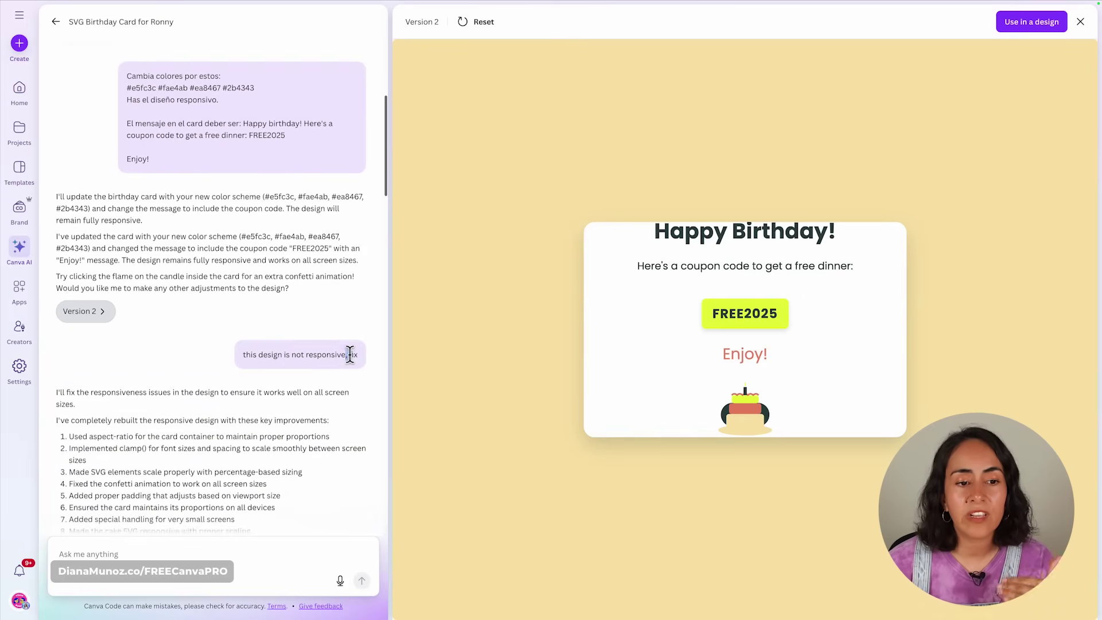
pyautogui.scroll(-10, 331, 344)
pyautogui.scroll(-15, 332, 335)
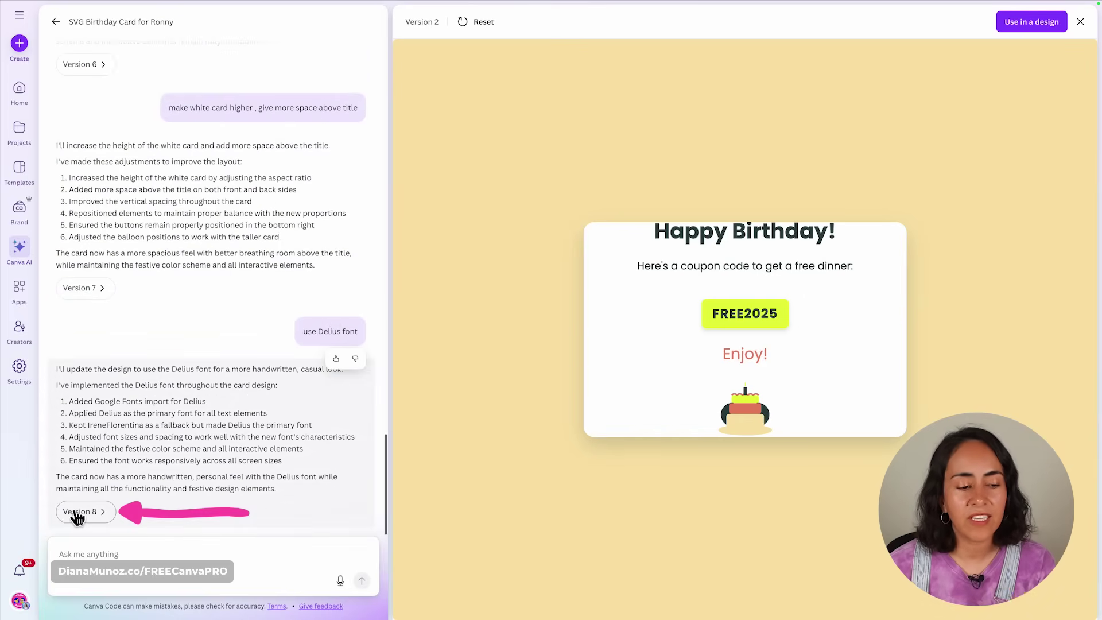
# Preview Version 8 of the SVG birthday card, open the card and flip it back to its cover.
pyautogui.click(106, 515)
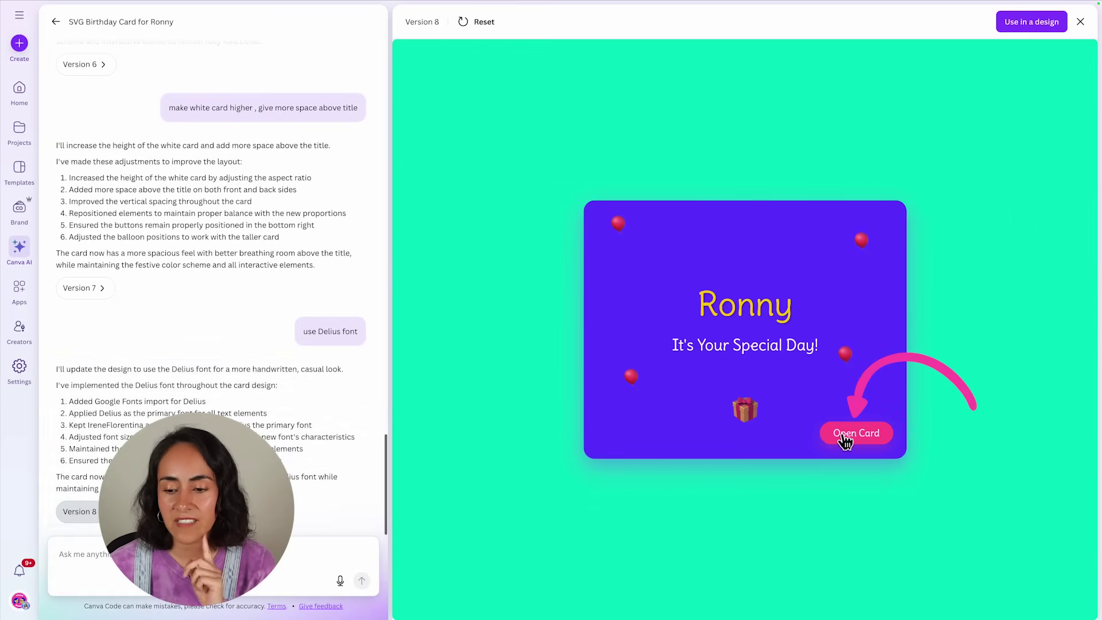
pyautogui.click(860, 442)
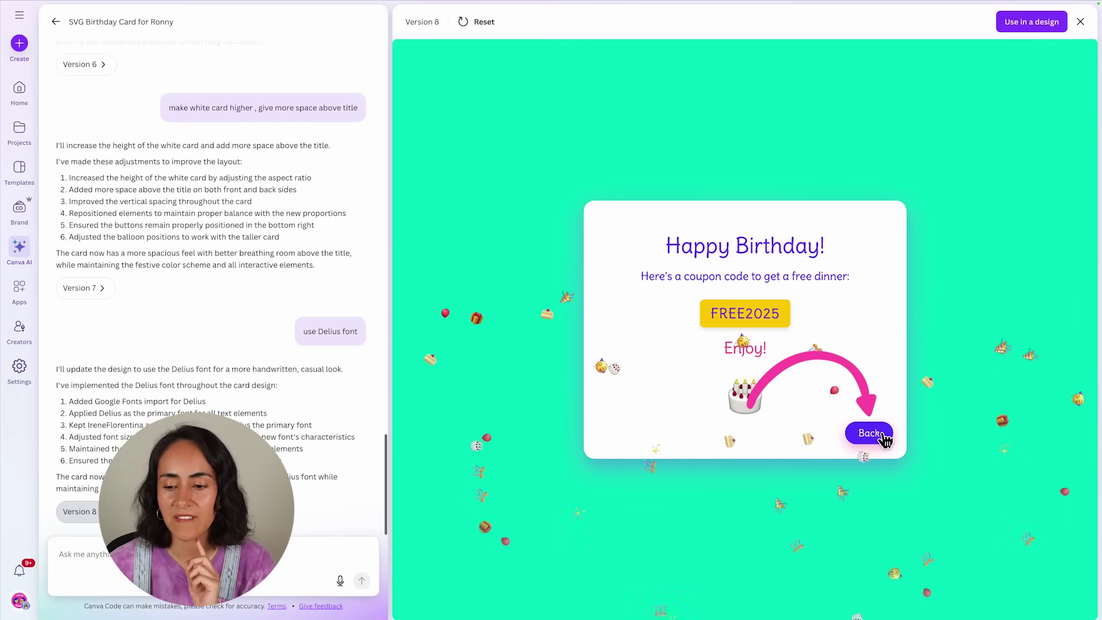
pyautogui.click(873, 440)
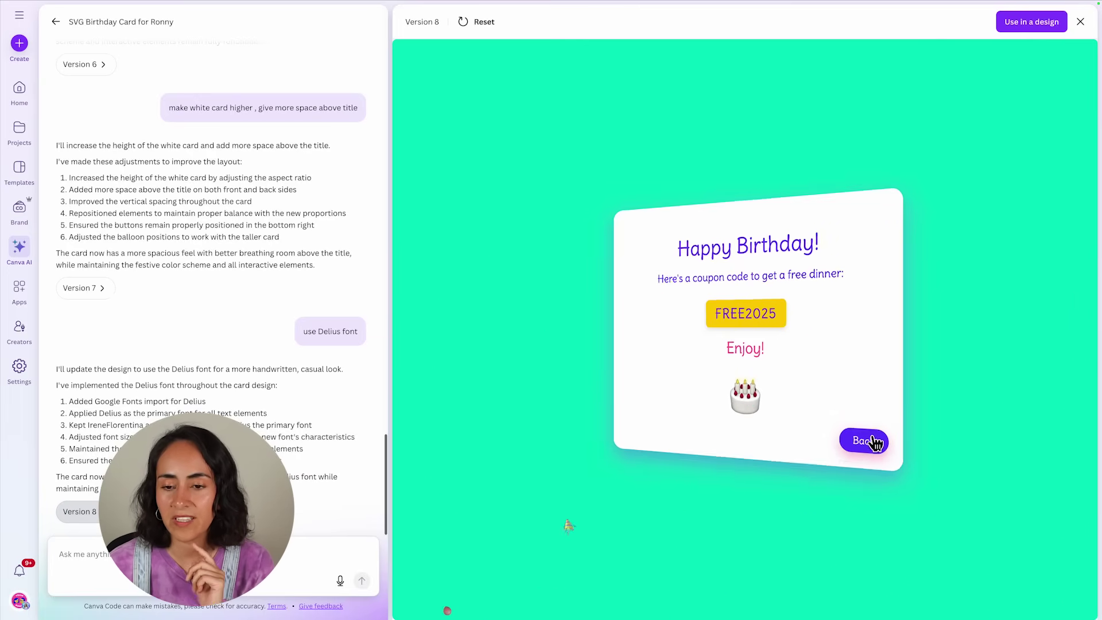
pyautogui.click(865, 436)
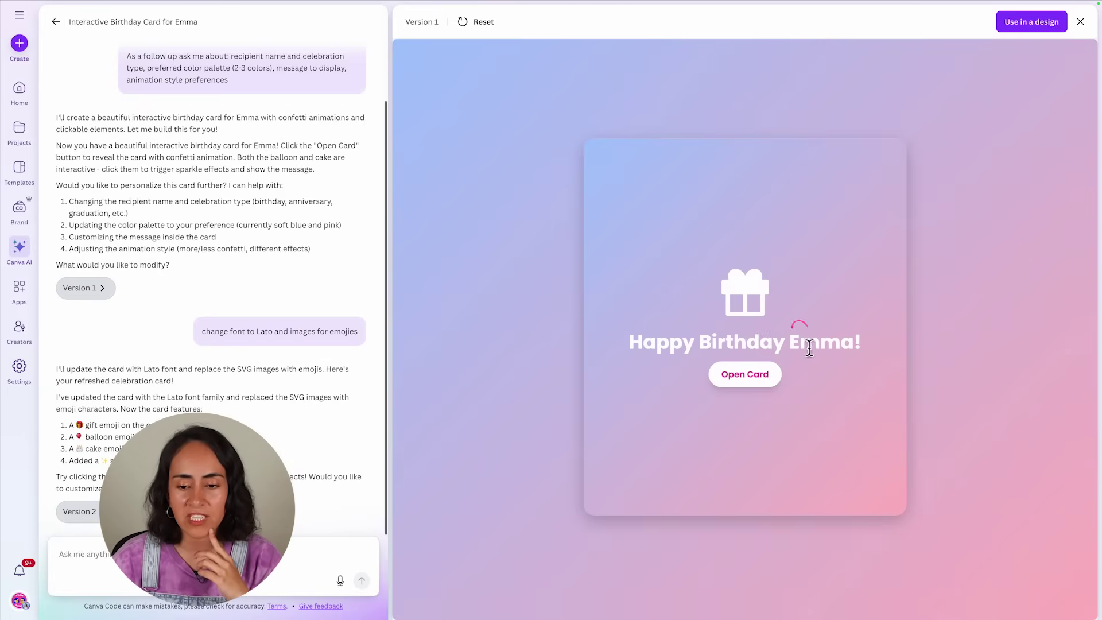
# In the Interactive Birthday Card chat, open Version 1's card, examine the Lato font and emoji prompt, and open Version 2's card.
pyautogui.click(766, 378)
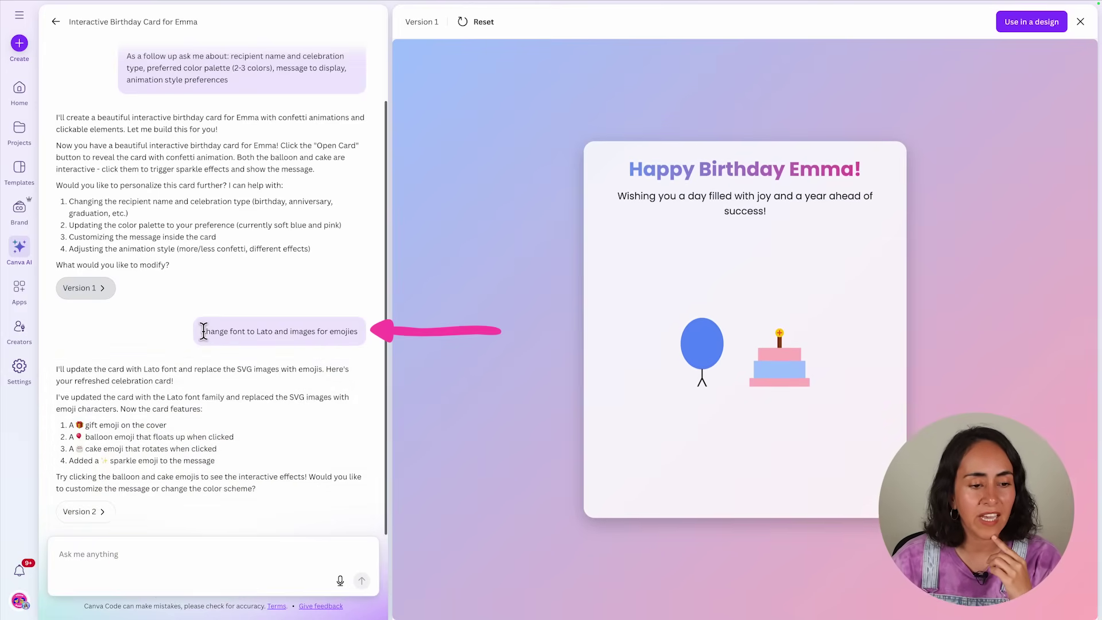
pyautogui.moveTo(203, 331); pyautogui.dragTo(257, 331)
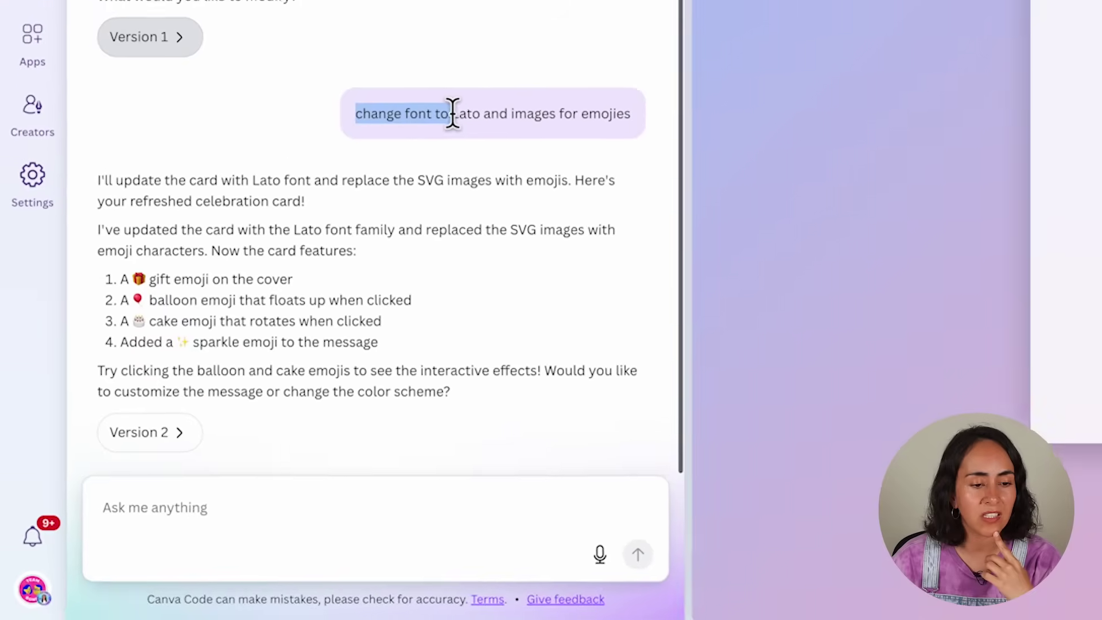
pyautogui.click(517, 107)
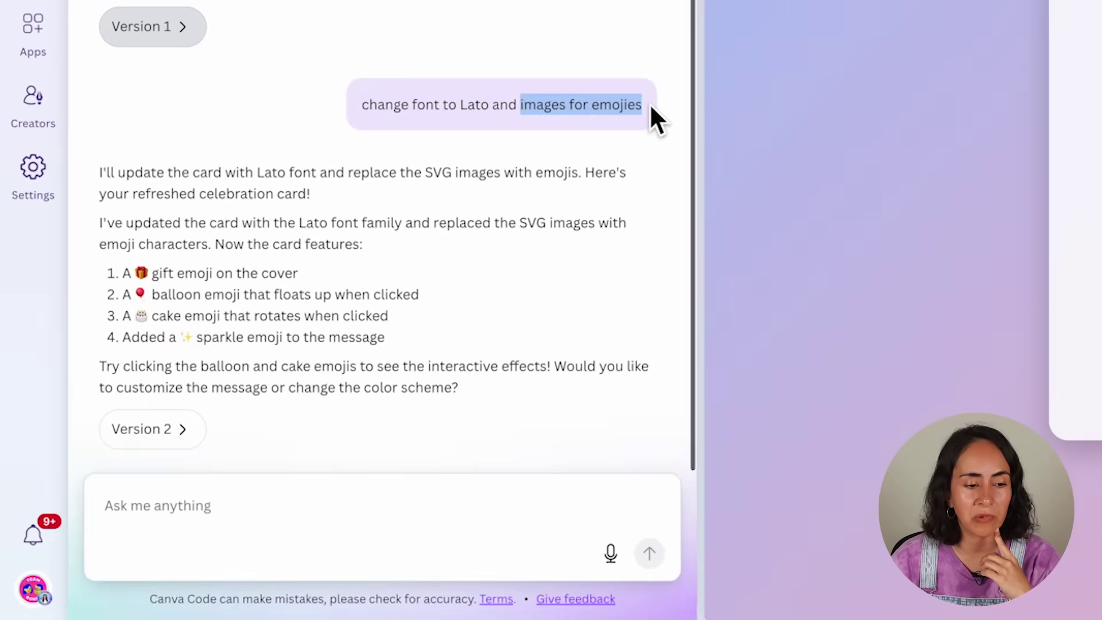
pyautogui.click(259, 321)
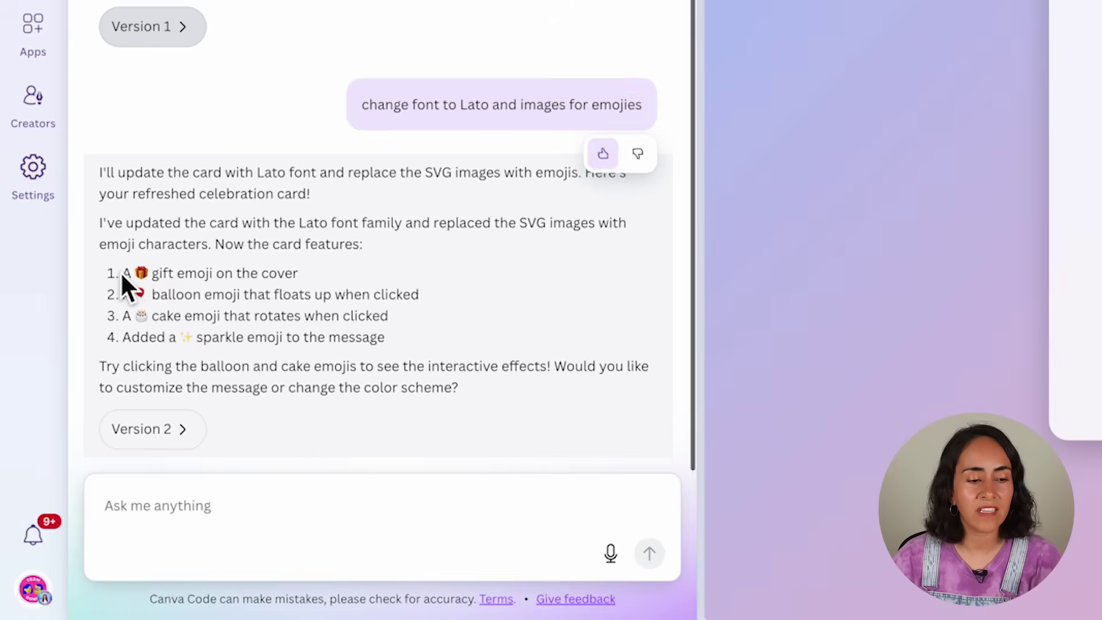
pyautogui.moveTo(122, 272); pyautogui.dragTo(416, 317)
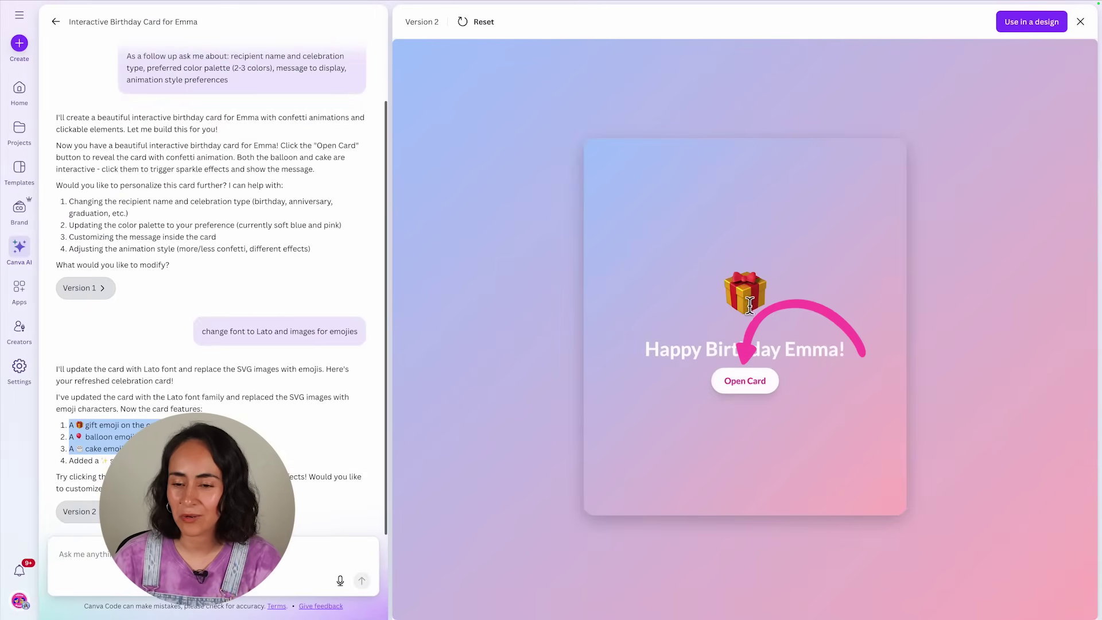
pyautogui.click(744, 390)
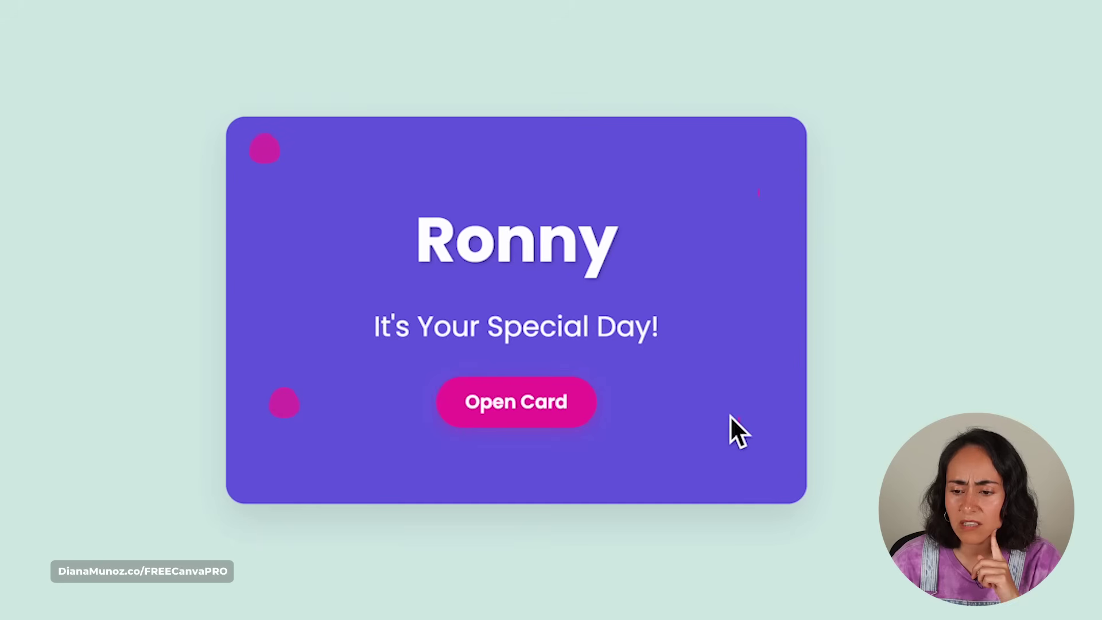
# In the SVG birthday card chat, open Version 1's card and preview Version 2 with the requested color codes.
pyautogui.click(549, 407)
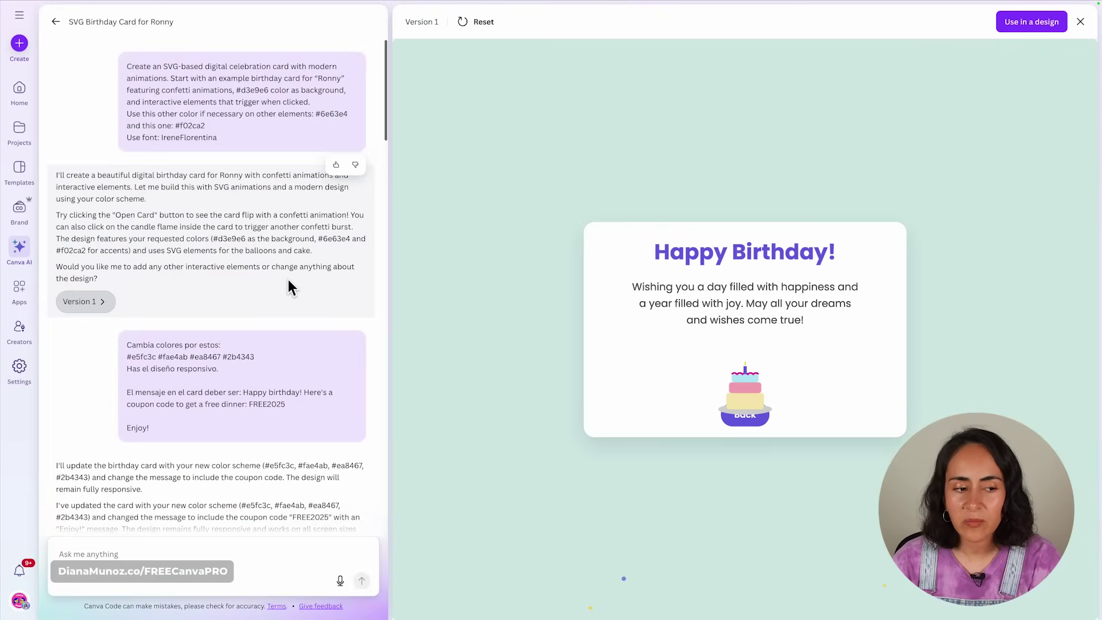
pyautogui.scroll(-3, 288, 280)
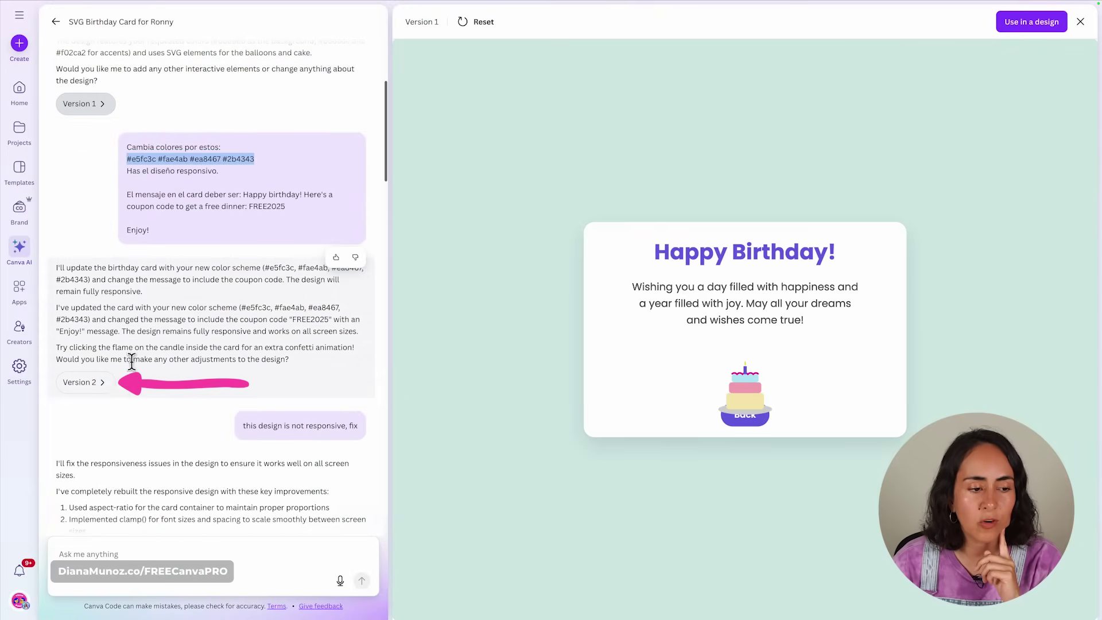
pyautogui.click(85, 382)
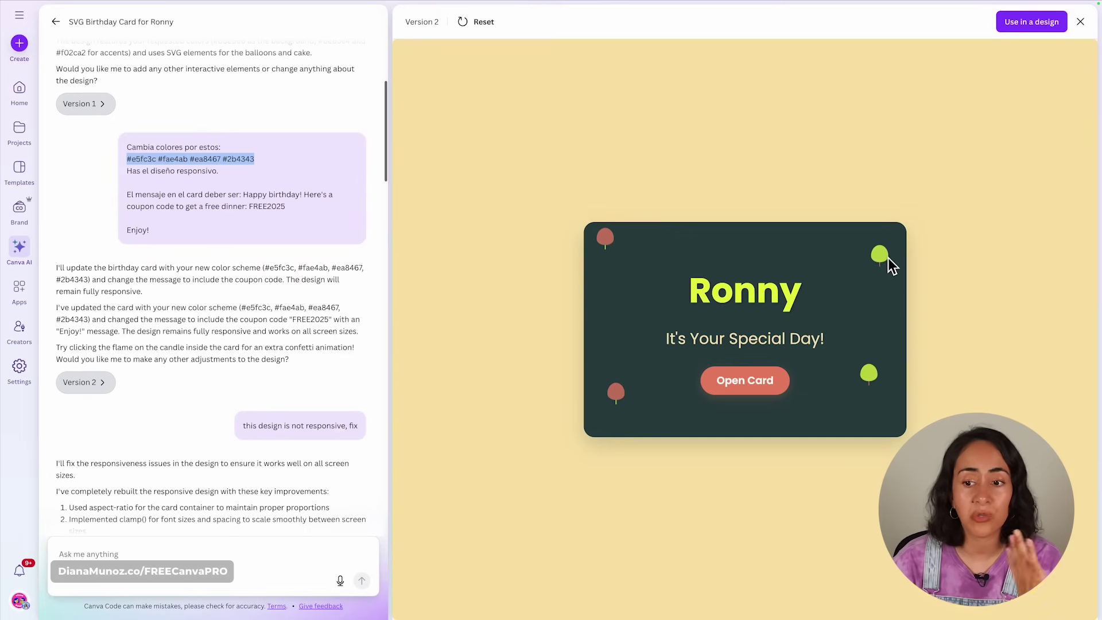
# Review the follow-up prompt about the design not being responsive and preview Version 3 of the card.
pyautogui.scroll(-2, 179, 254)
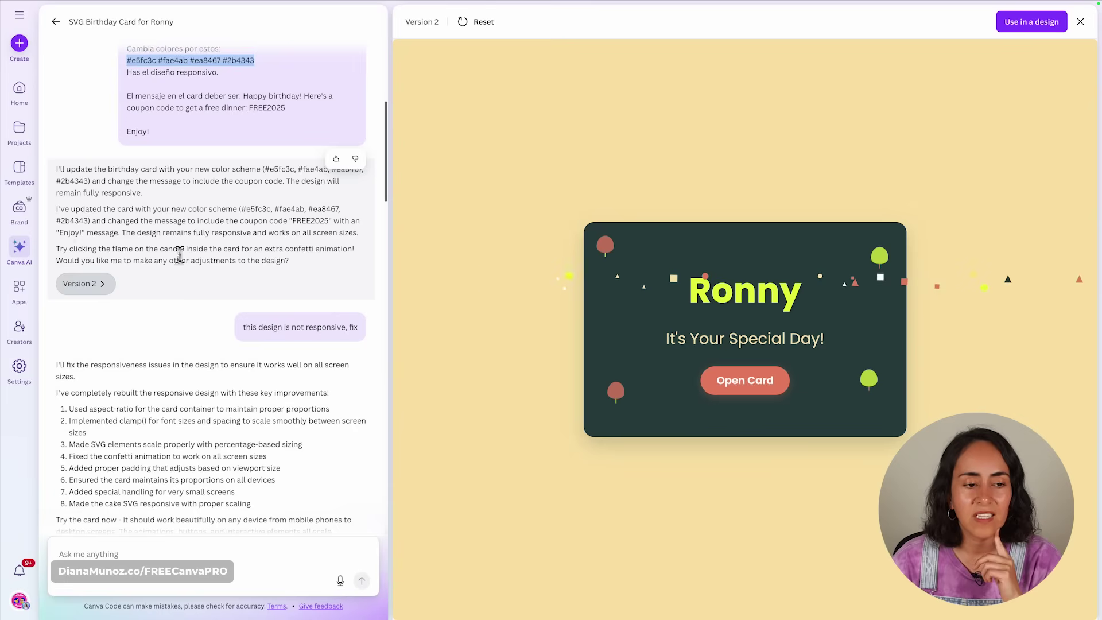
pyautogui.scroll(-5, 115, 296)
pyautogui.click(92, 316)
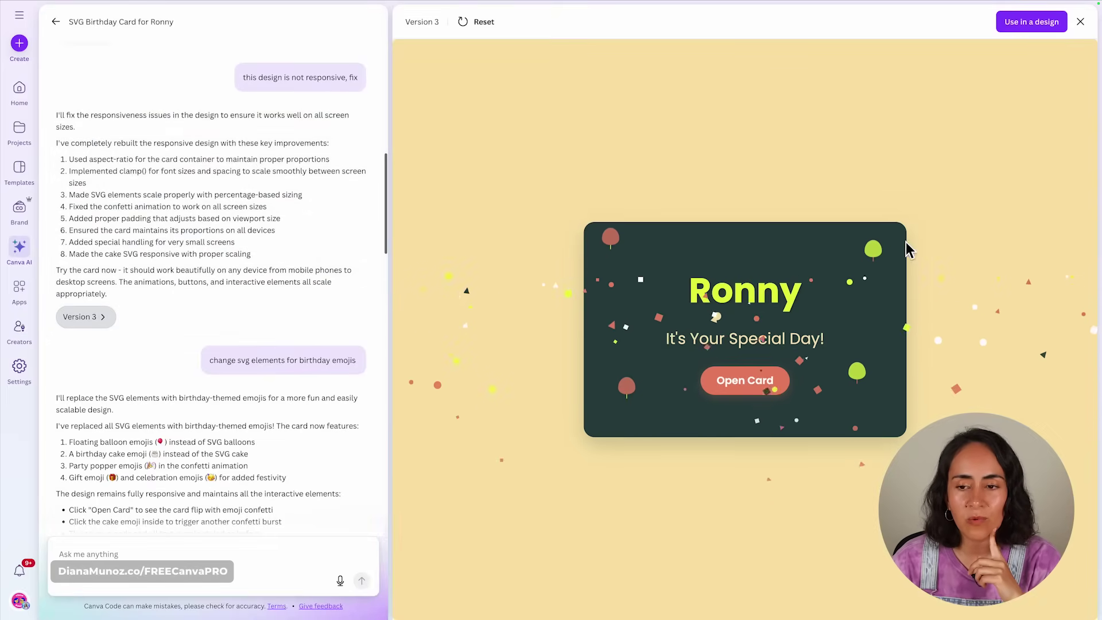
# Examine the prompt replacing SVG elements with birthday emojis, open Version 4's card, and reload that version's preview.
pyautogui.scroll(-3, 253, 319)
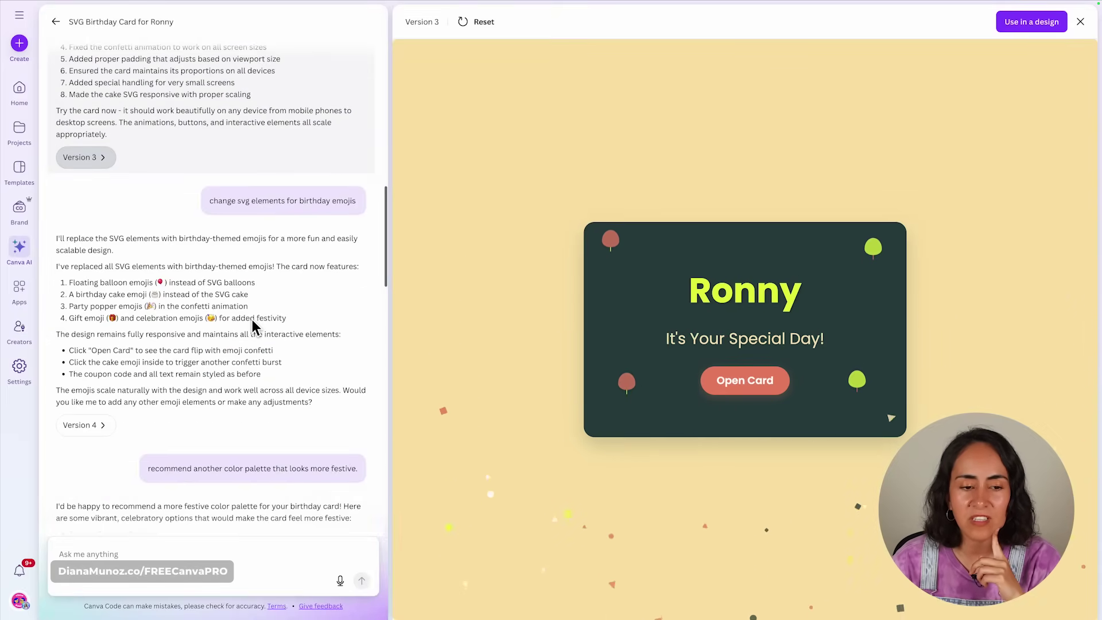
pyautogui.moveTo(300, 200); pyautogui.dragTo(360, 204)
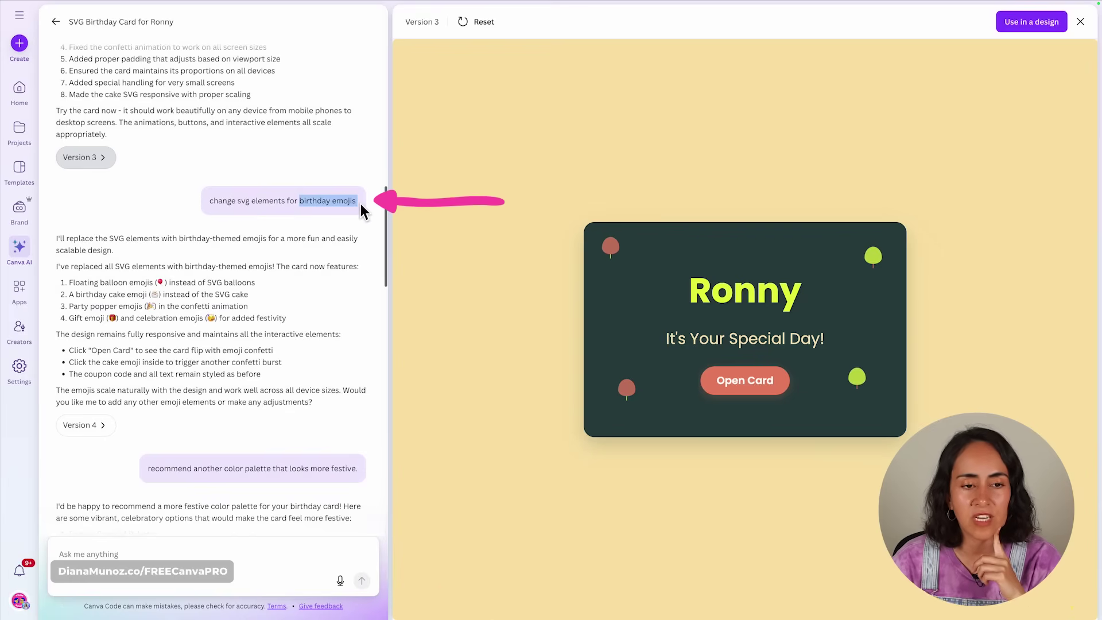
pyautogui.click(86, 427)
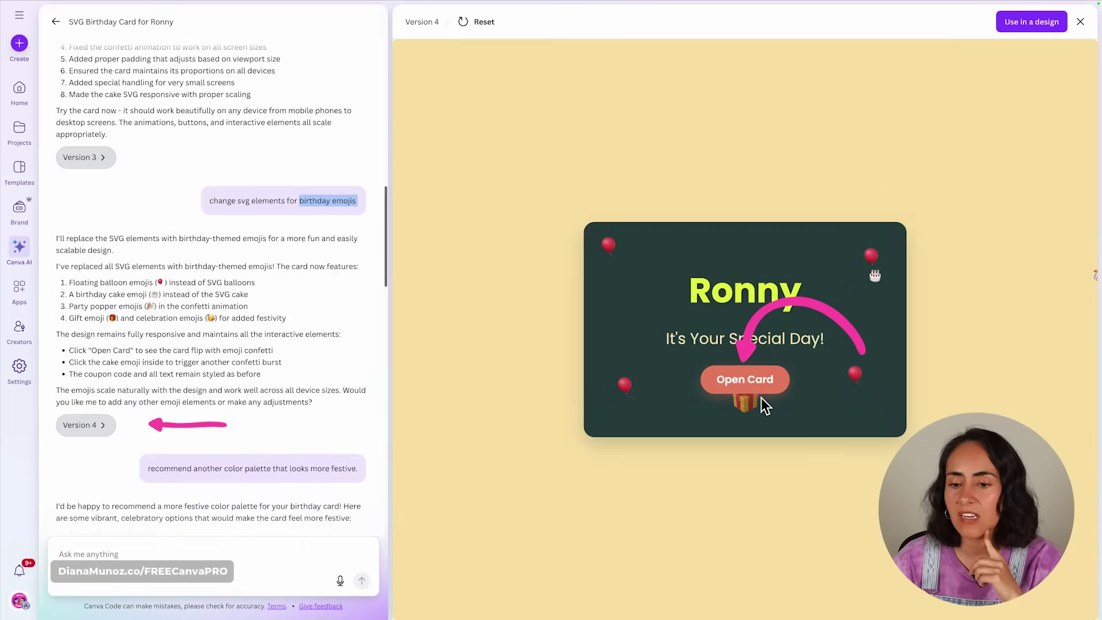
pyautogui.click(759, 386)
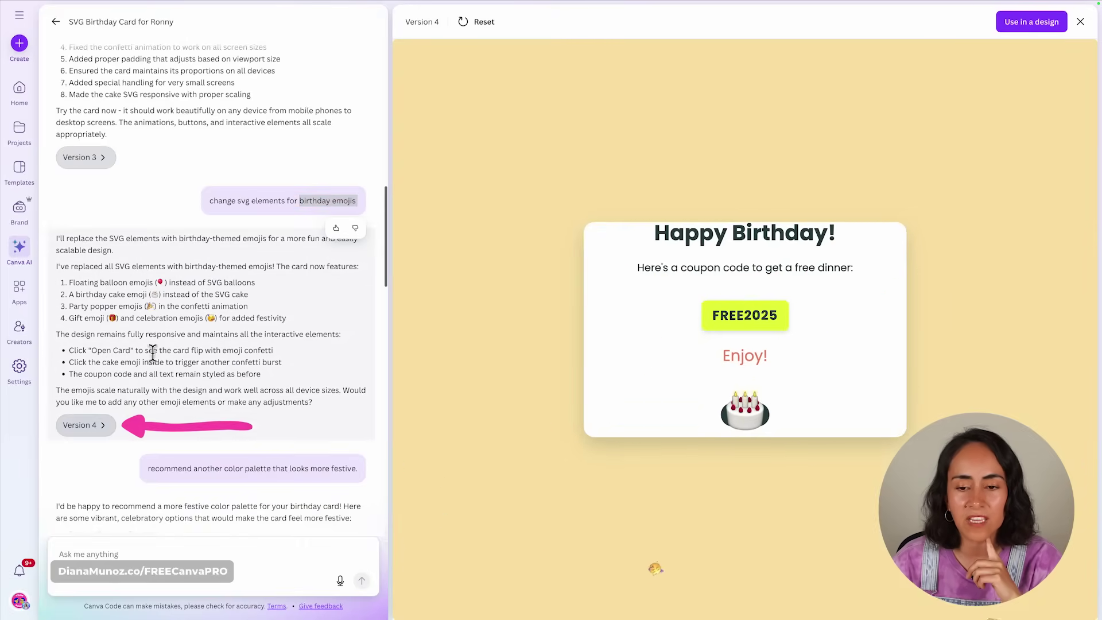
pyautogui.click(94, 427)
# Preview Version 8 at the end of the chat and open its card to view the Delius font message.
pyautogui.scroll(-3, 209, 396)
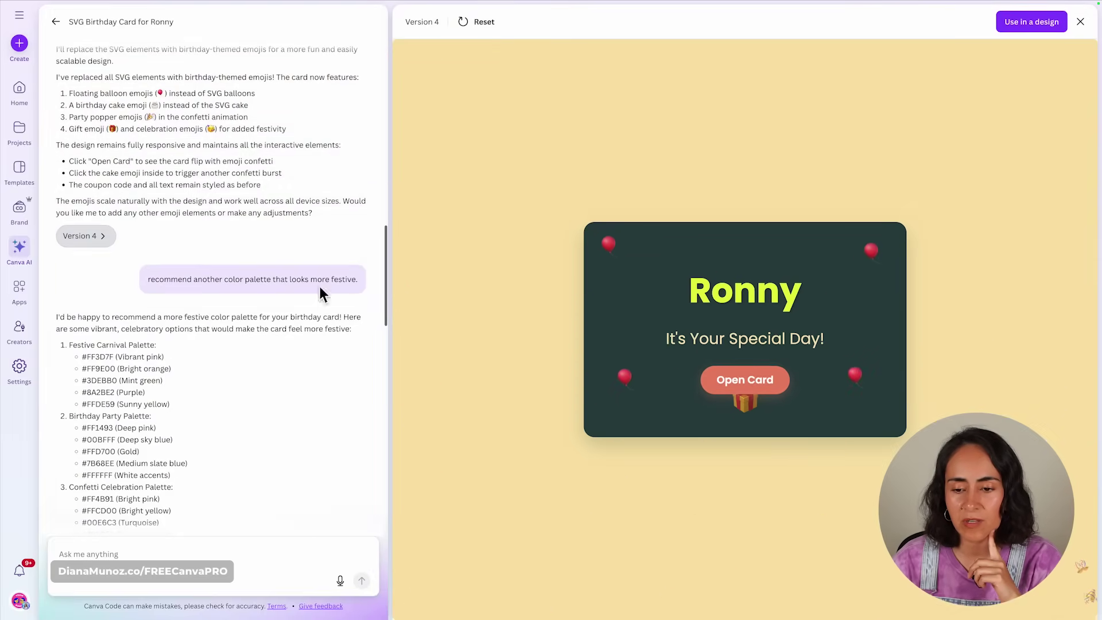
pyautogui.scroll(-15, 268, 312)
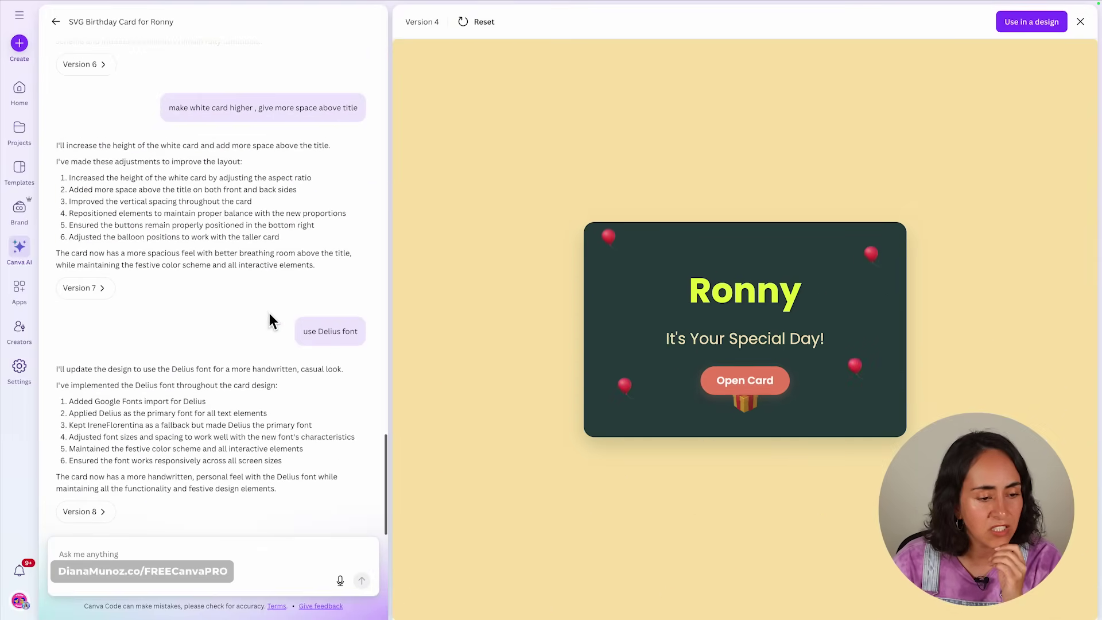
pyautogui.click(114, 512)
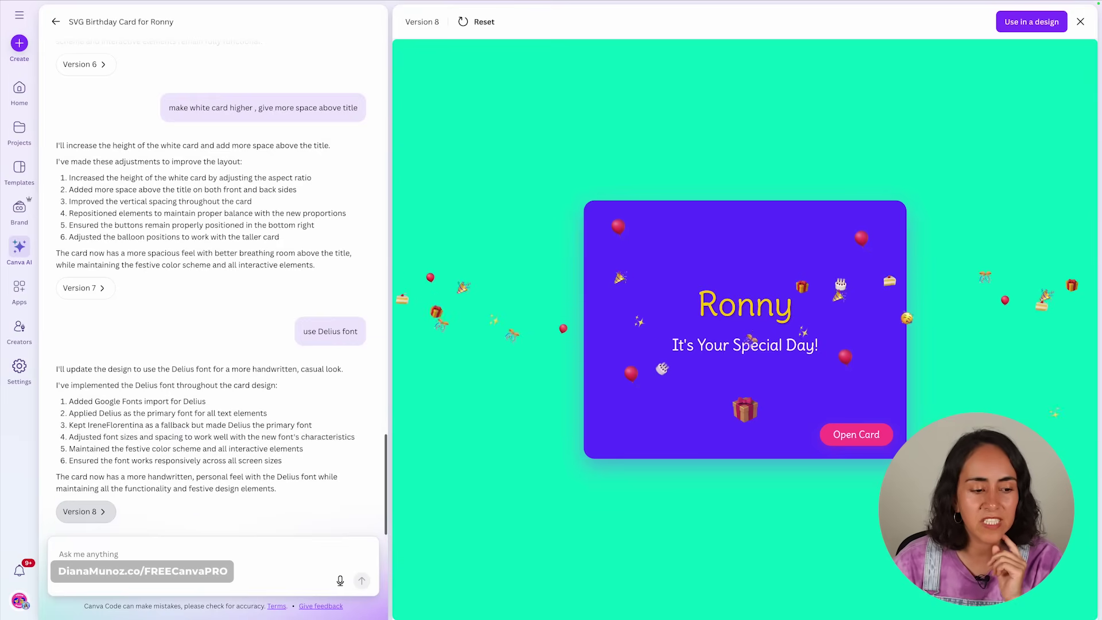
pyautogui.click(869, 436)
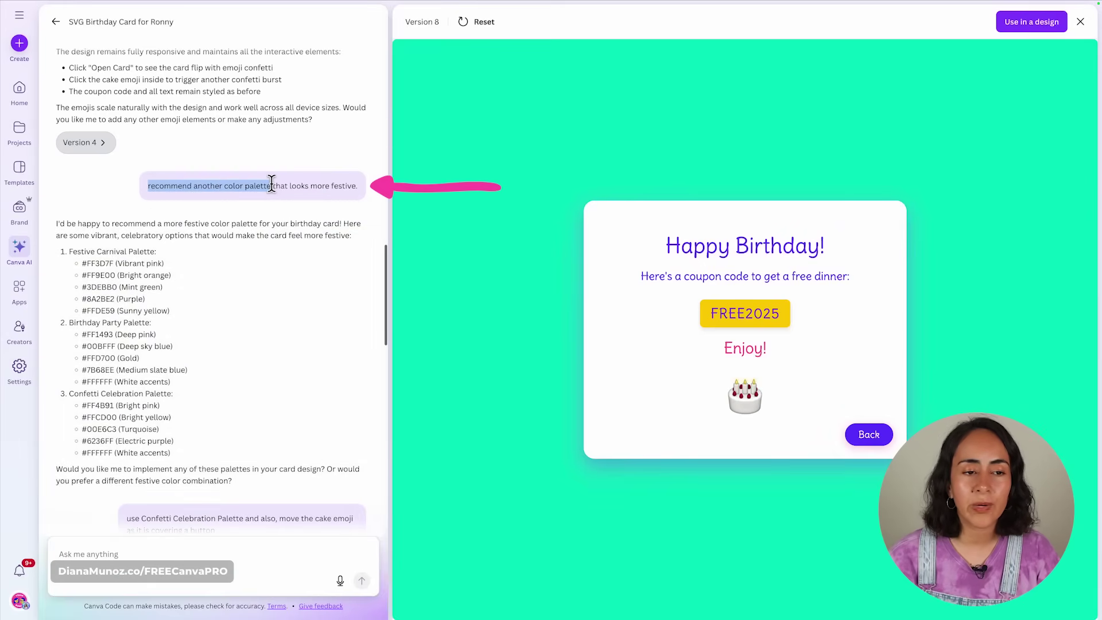
# Examine the festive color palettes suggested in the chat and preview Version 4 for comparison.
pyautogui.scroll(-3, 310, 381)
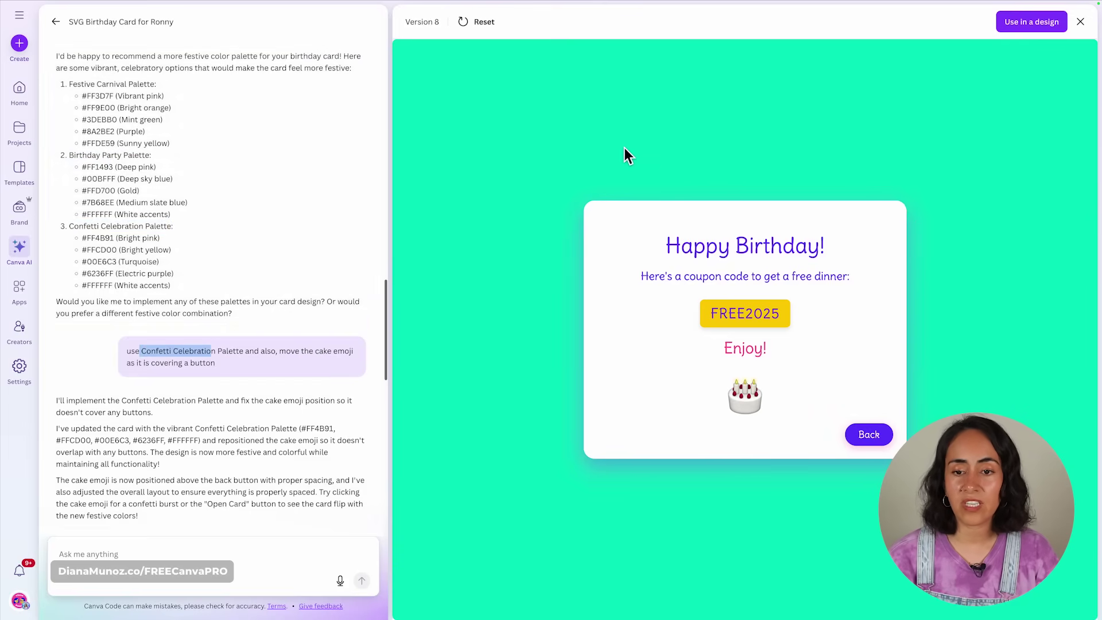
pyautogui.scroll(3, 217, 373)
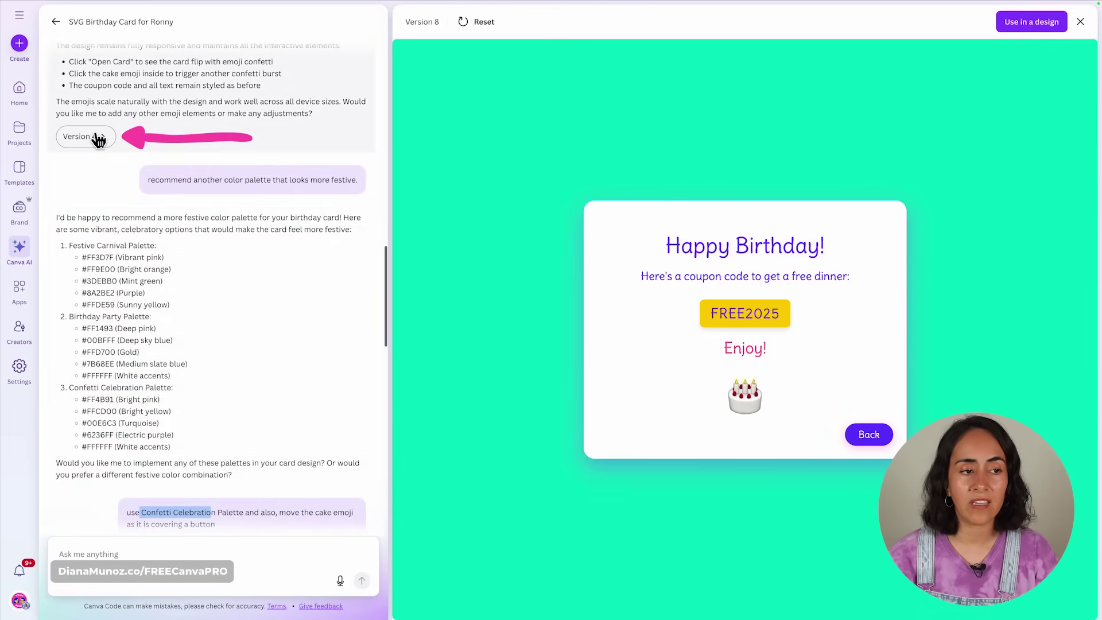
pyautogui.click(98, 138)
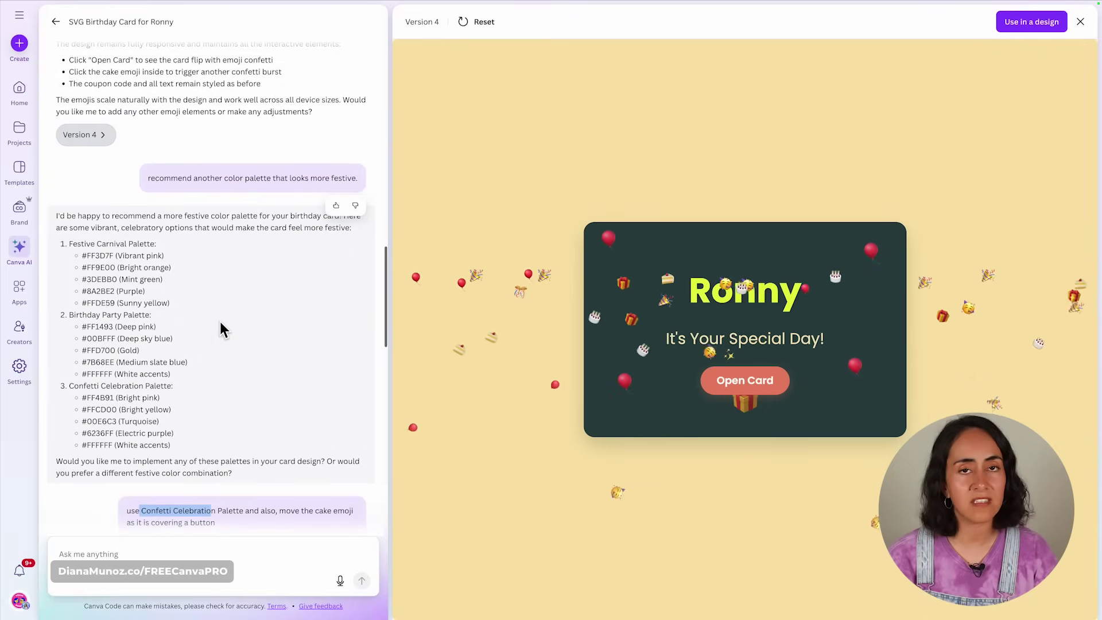
# Review the prompt applying the Confetti Celebration Palette and moving the cake emoji, and preview Version 5.
pyautogui.scroll(-3, 223, 322)
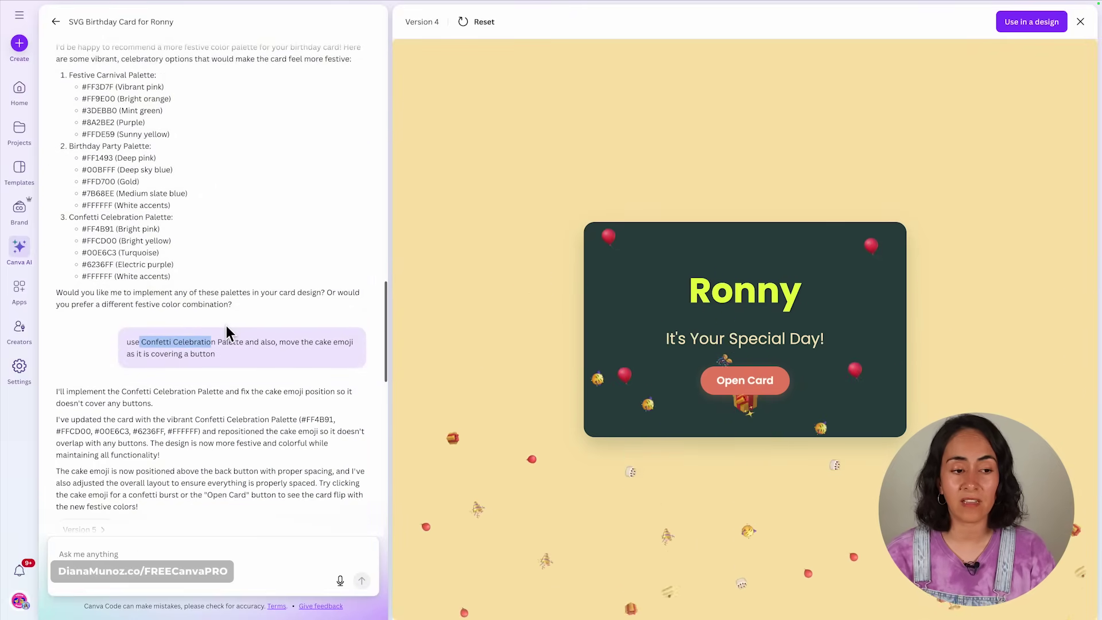
pyautogui.scroll(-4, 226, 325)
pyautogui.click(83, 317)
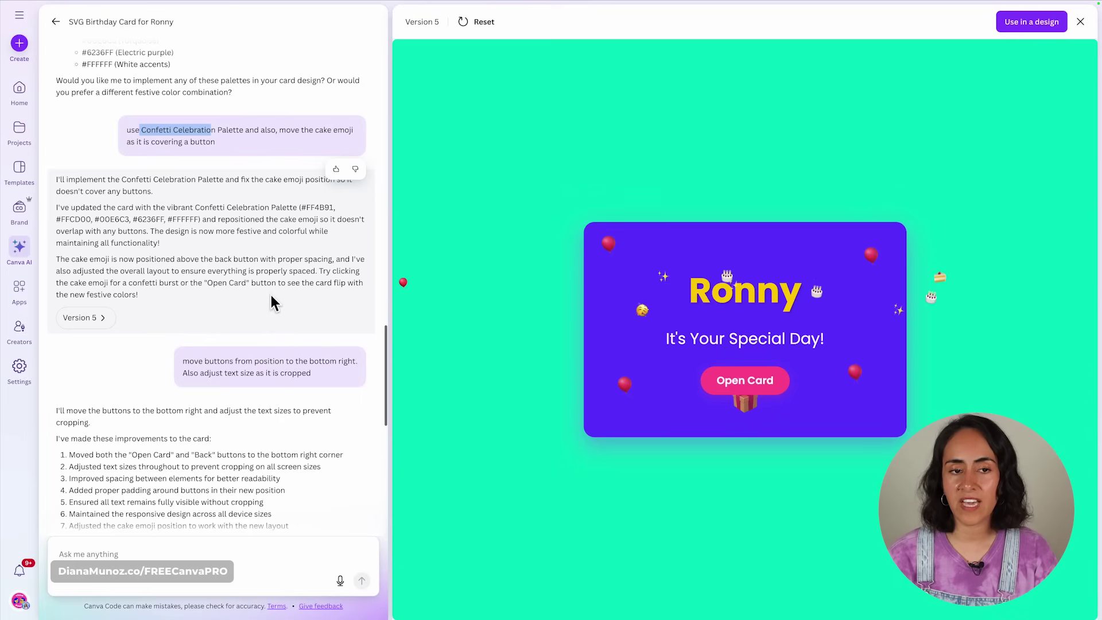